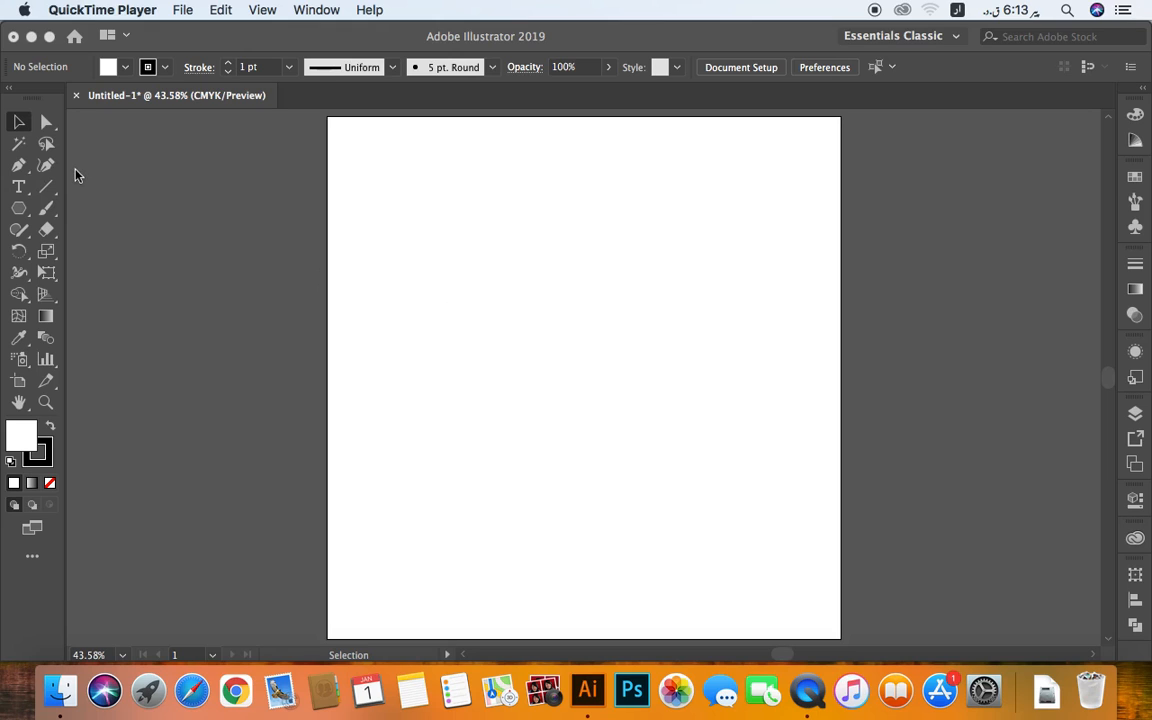
Draw a closed six-sided shape with straight Pen tool segments, pointed at its top and bottom, in the middle of the artboard
left_click(265, 222)
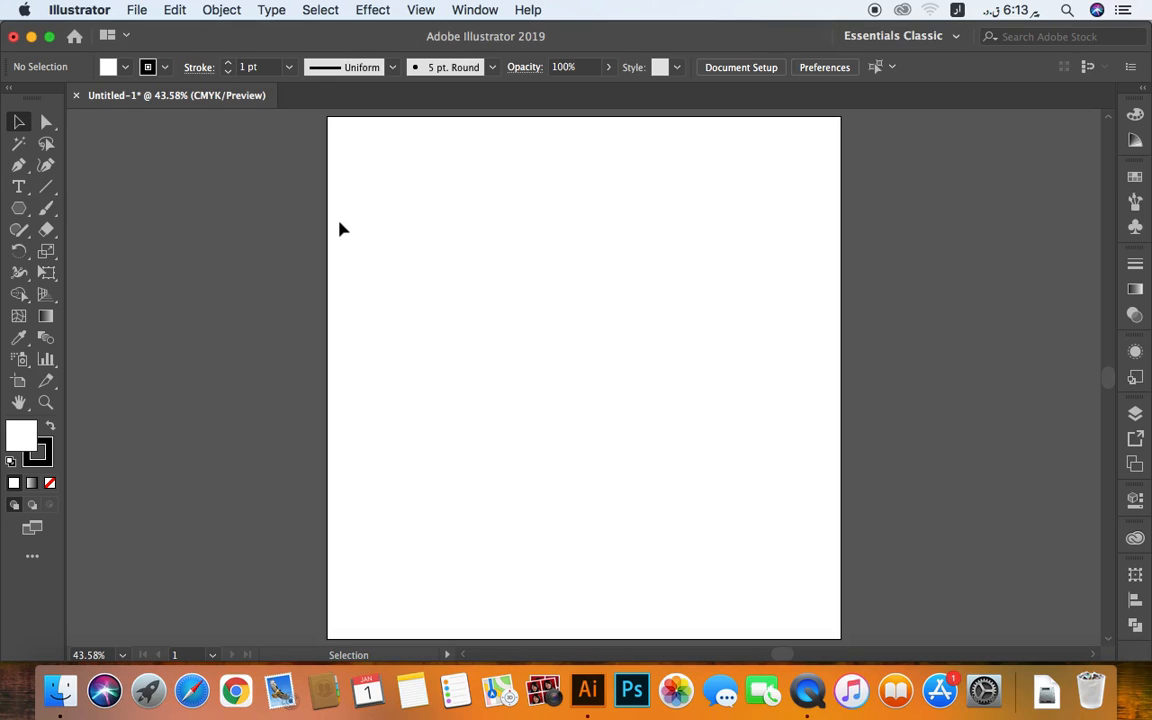
key("p")
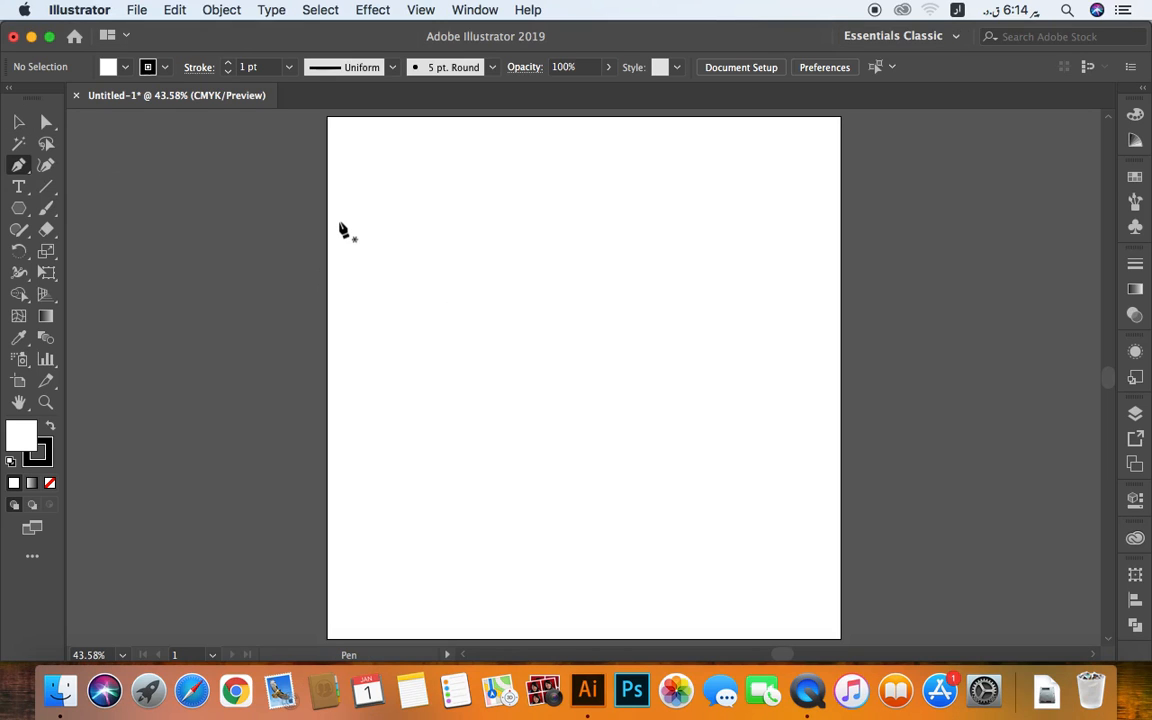
left_click(19, 170)
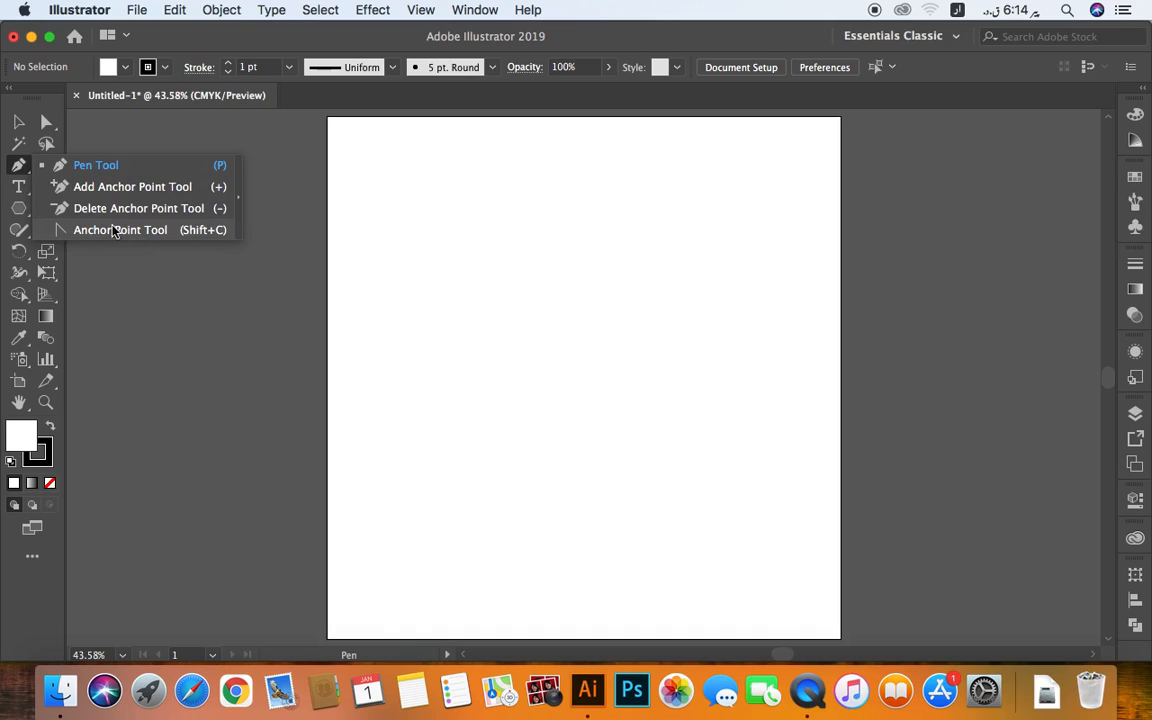
left_click(104, 170)
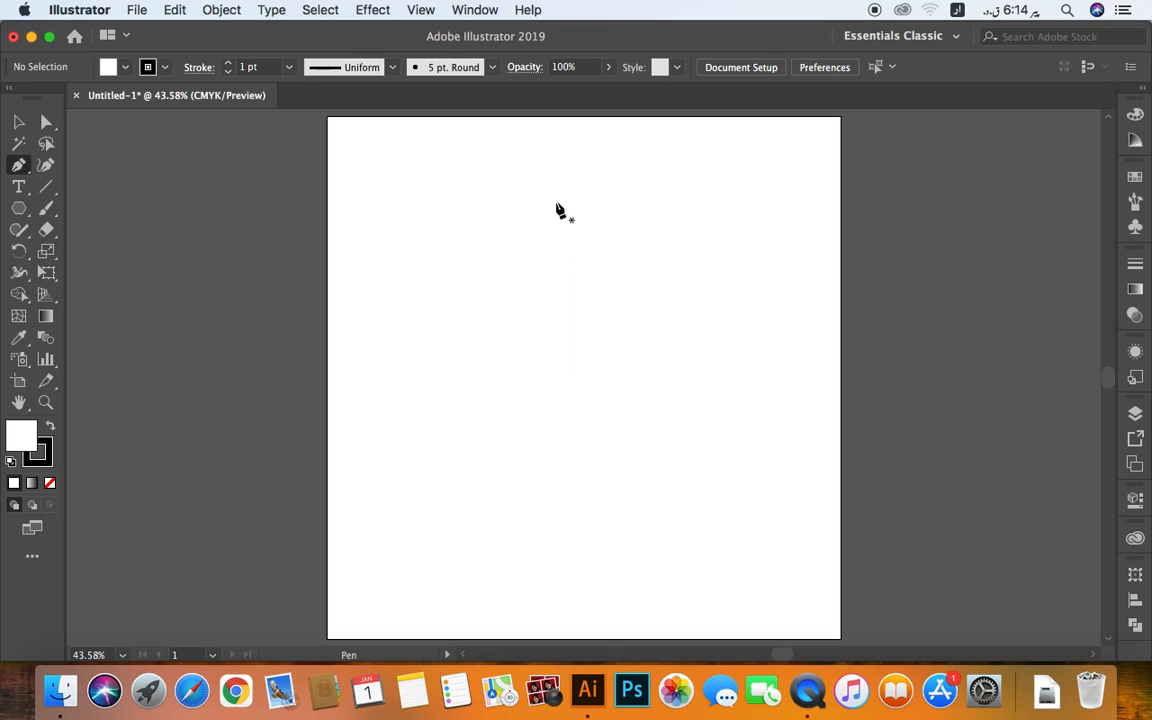
left_click(554, 195)
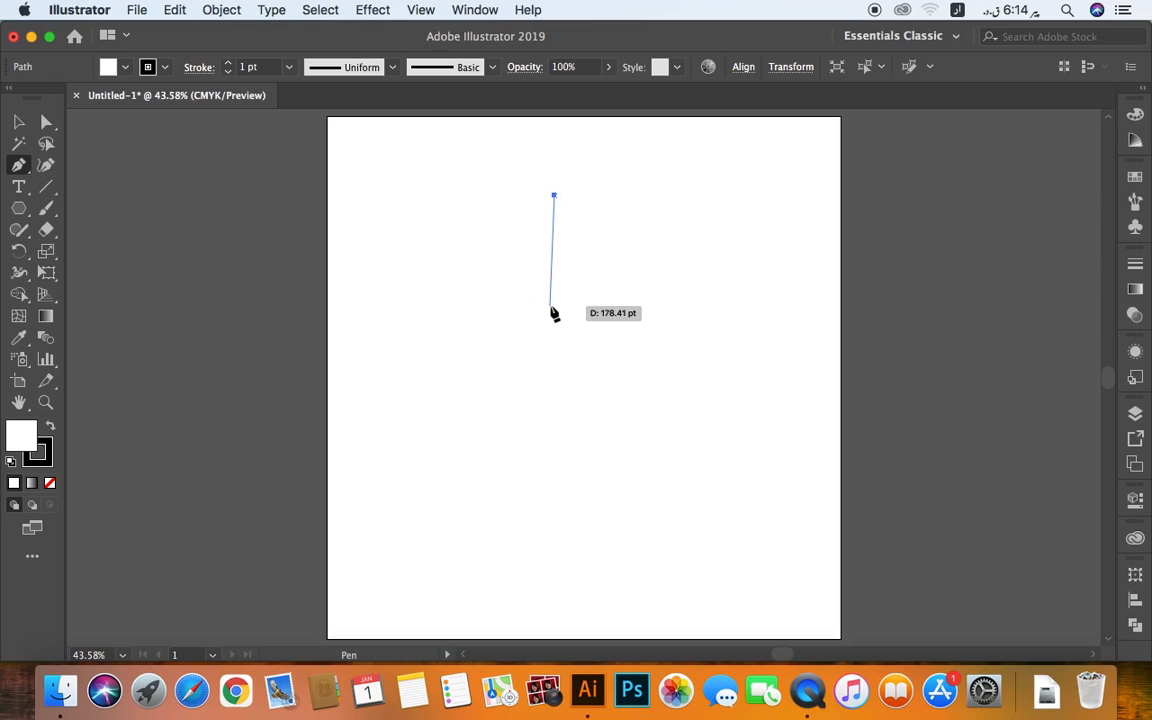
left_click(555, 313)
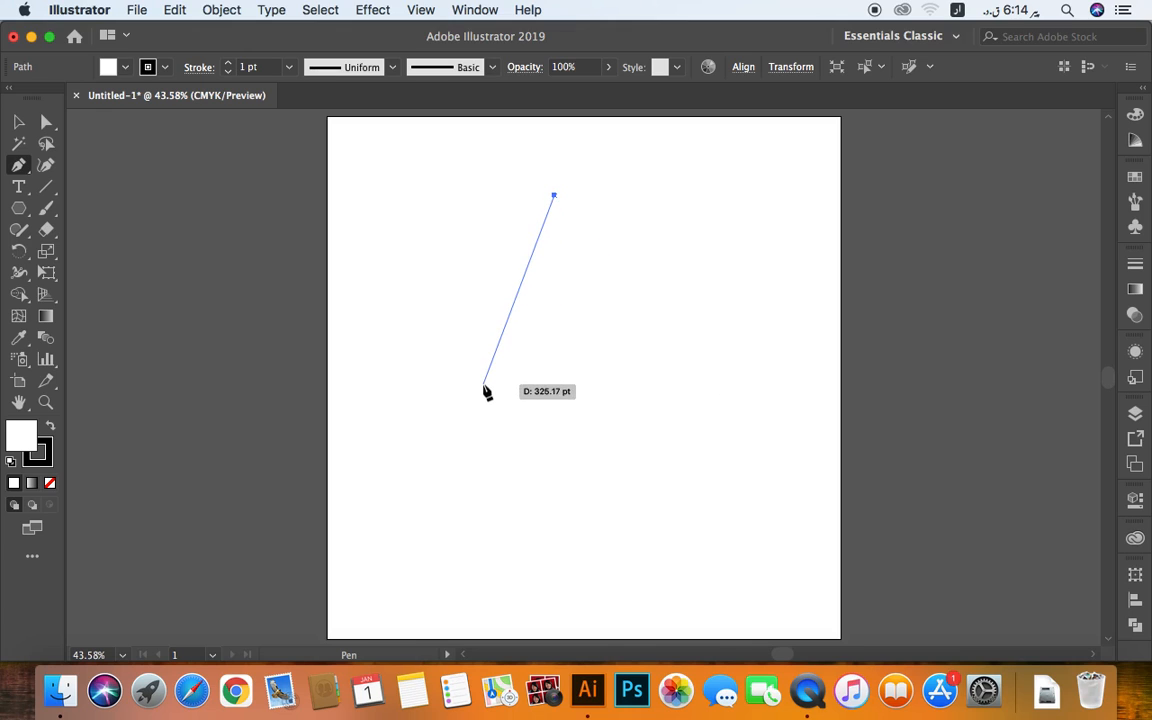
left_click(451, 384)
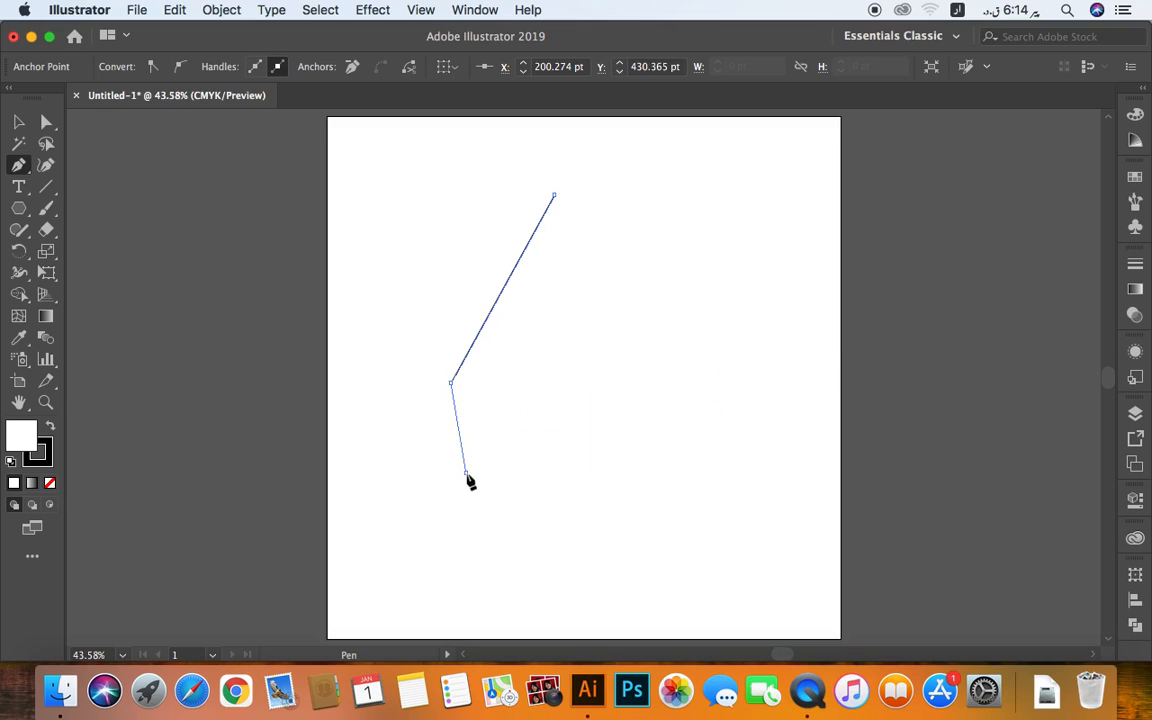
left_click(465, 472)
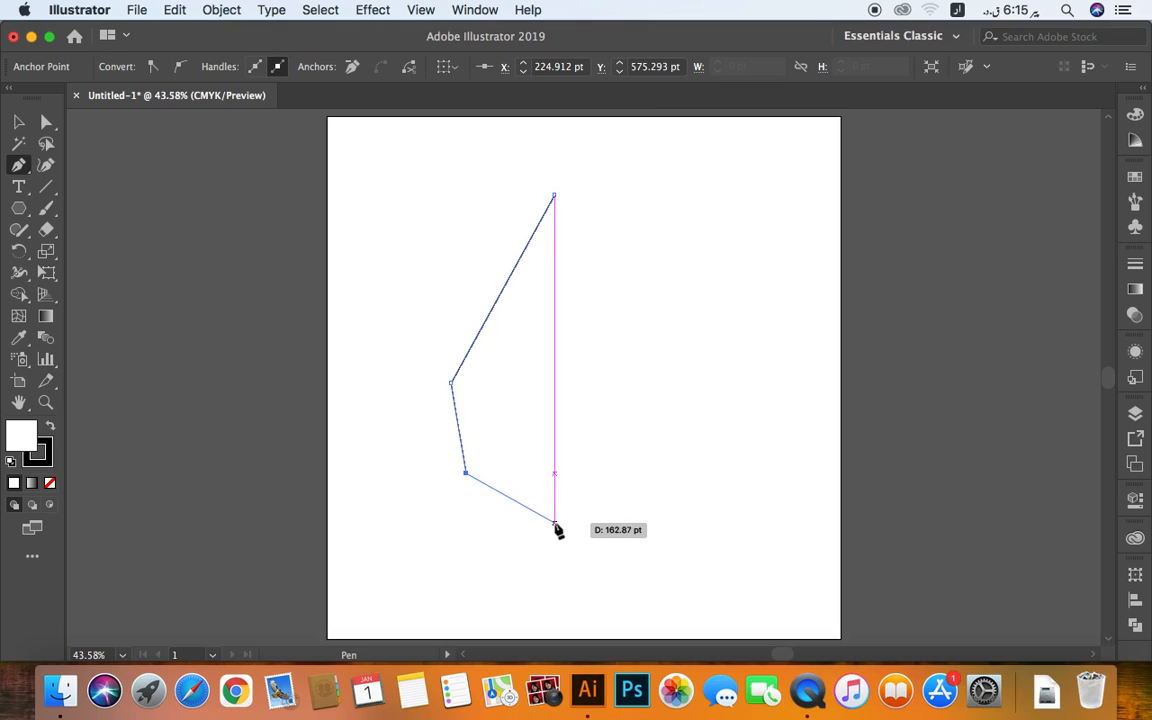
left_click(555, 522)
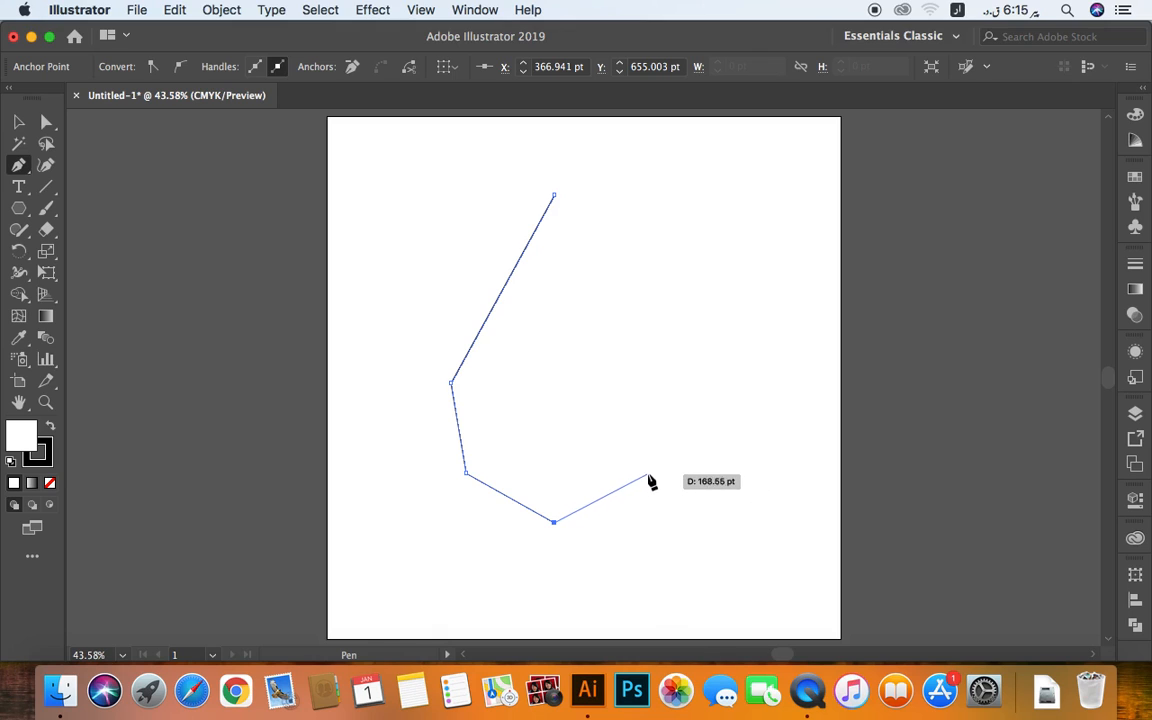
left_click(647, 478)
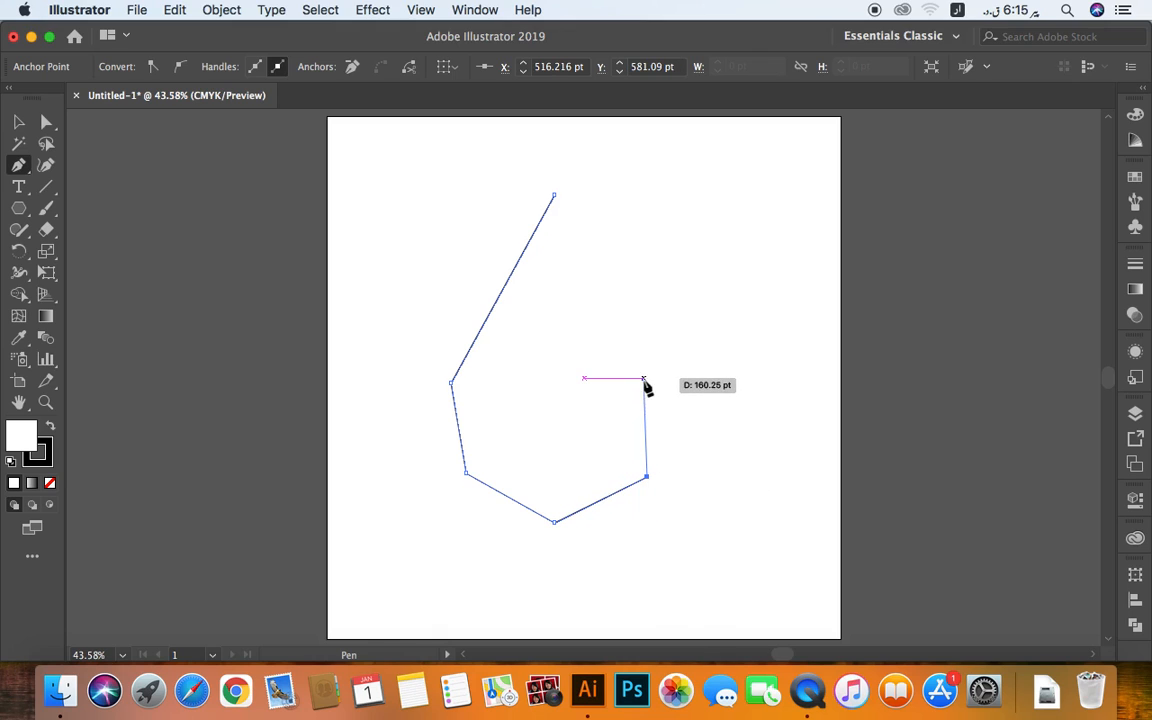
left_click(642, 378)
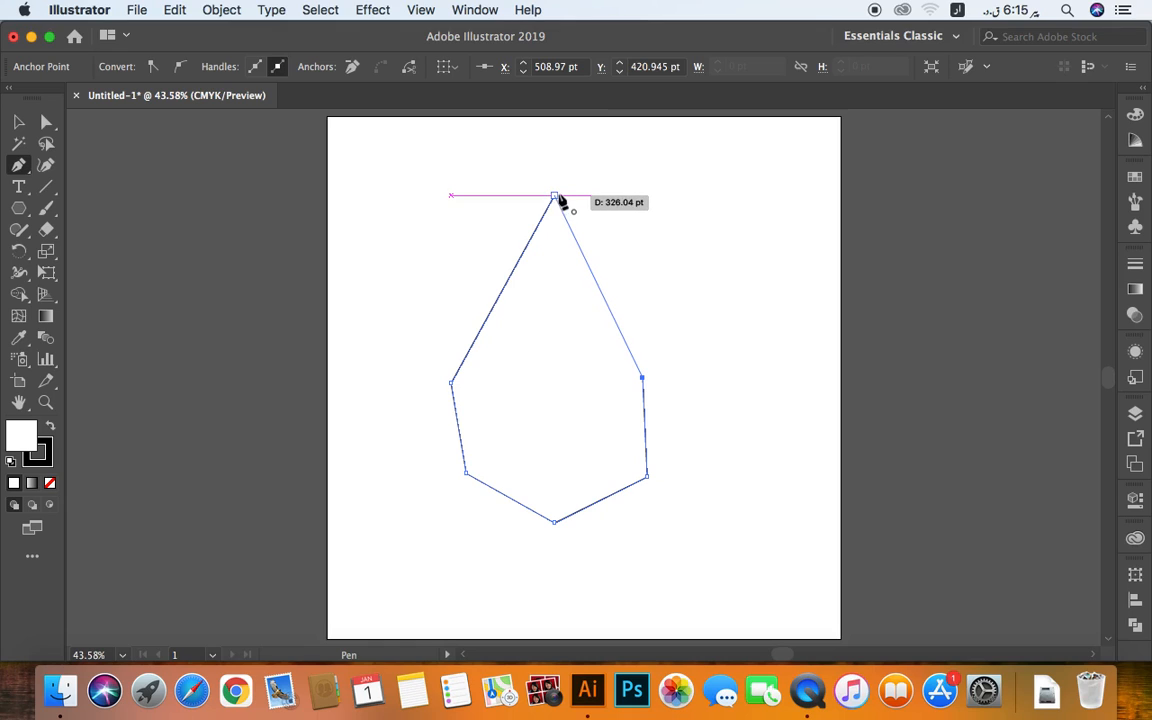
left_click(555, 200)
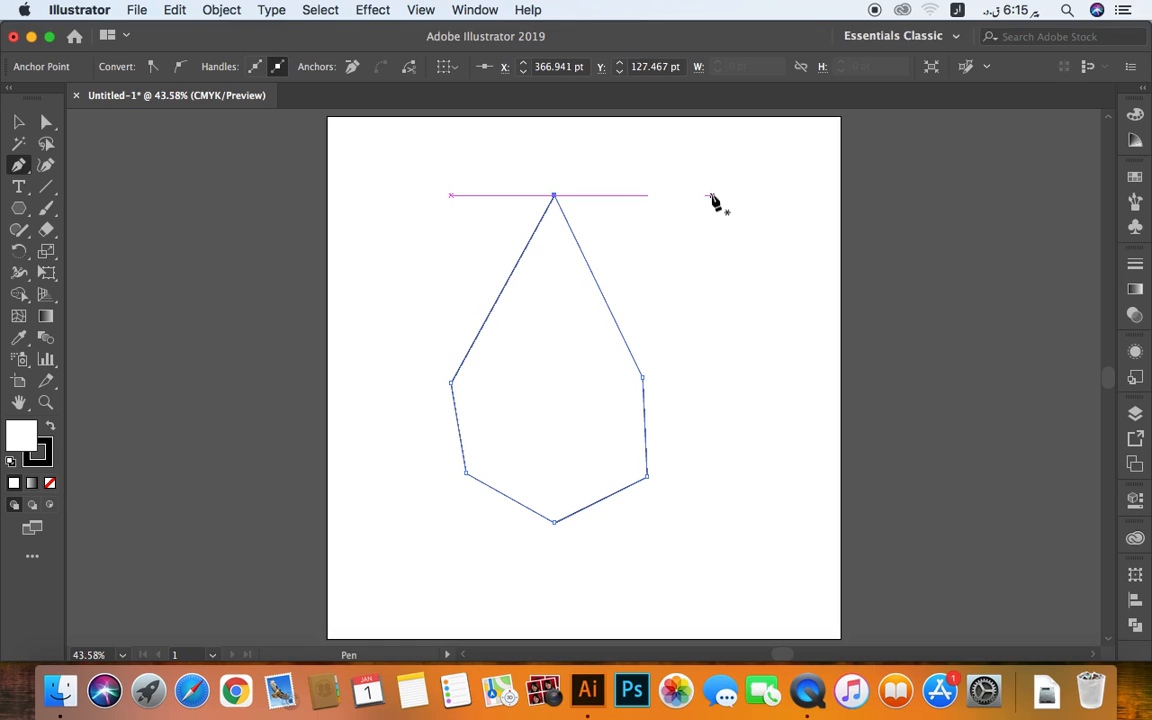
Select the six-sided shape and delete it from the artboard
key("v")
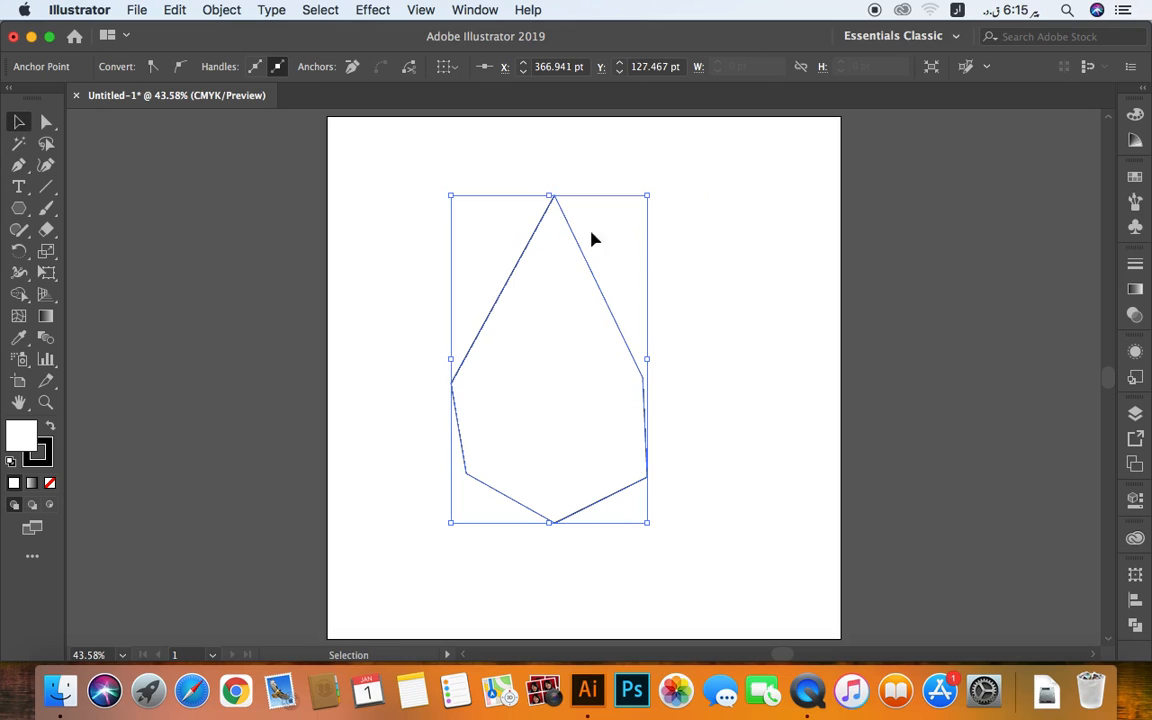
left_click(620, 246)
left_click(532, 307)
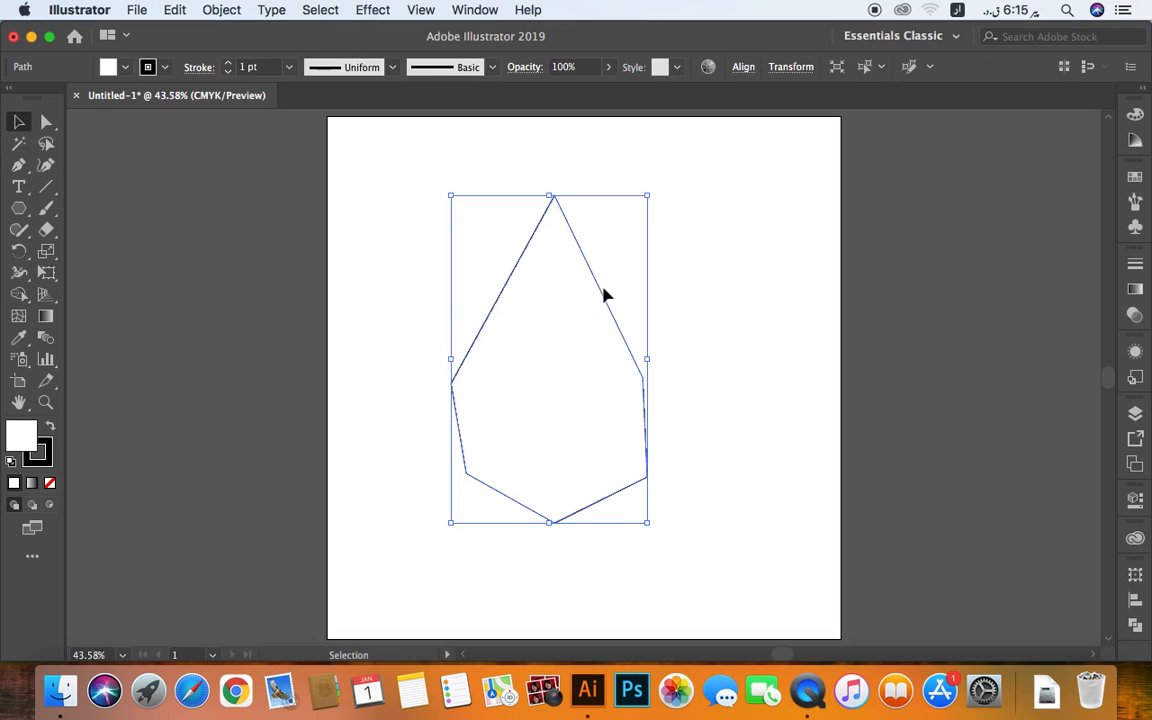
key("Delete")
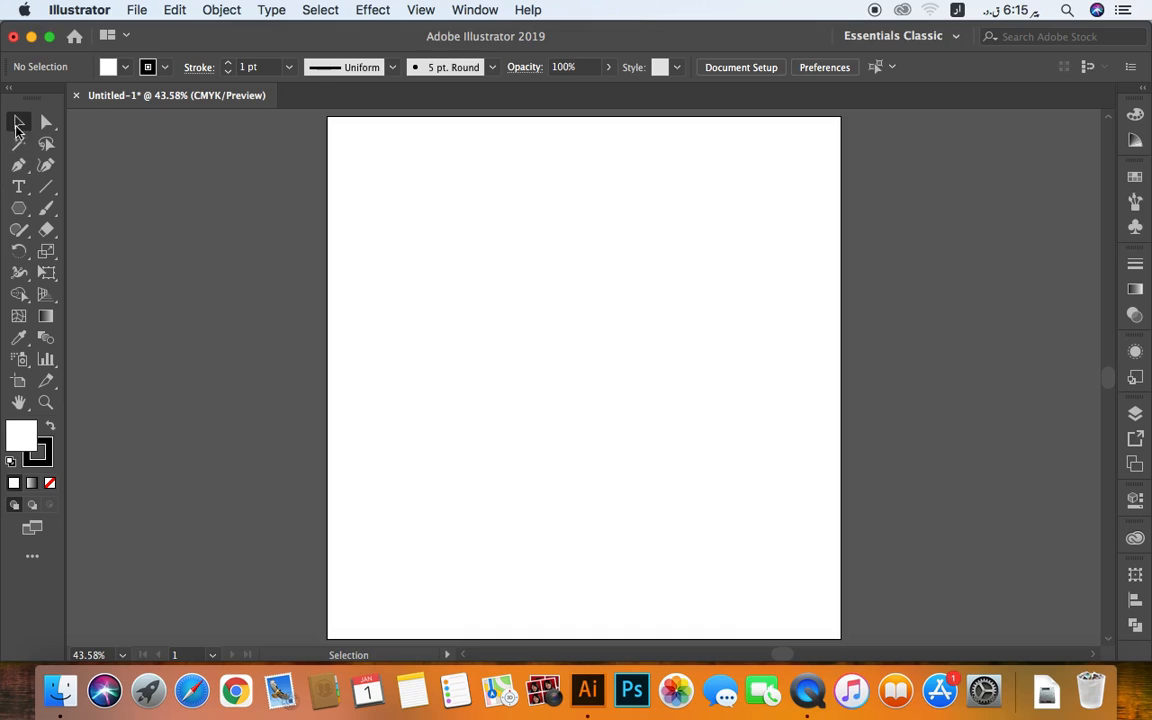
Draw a closed rectangle about 242 by 220 pt on the artboard with straight horizontal and vertical Pen tool segments
left_click(18, 165)
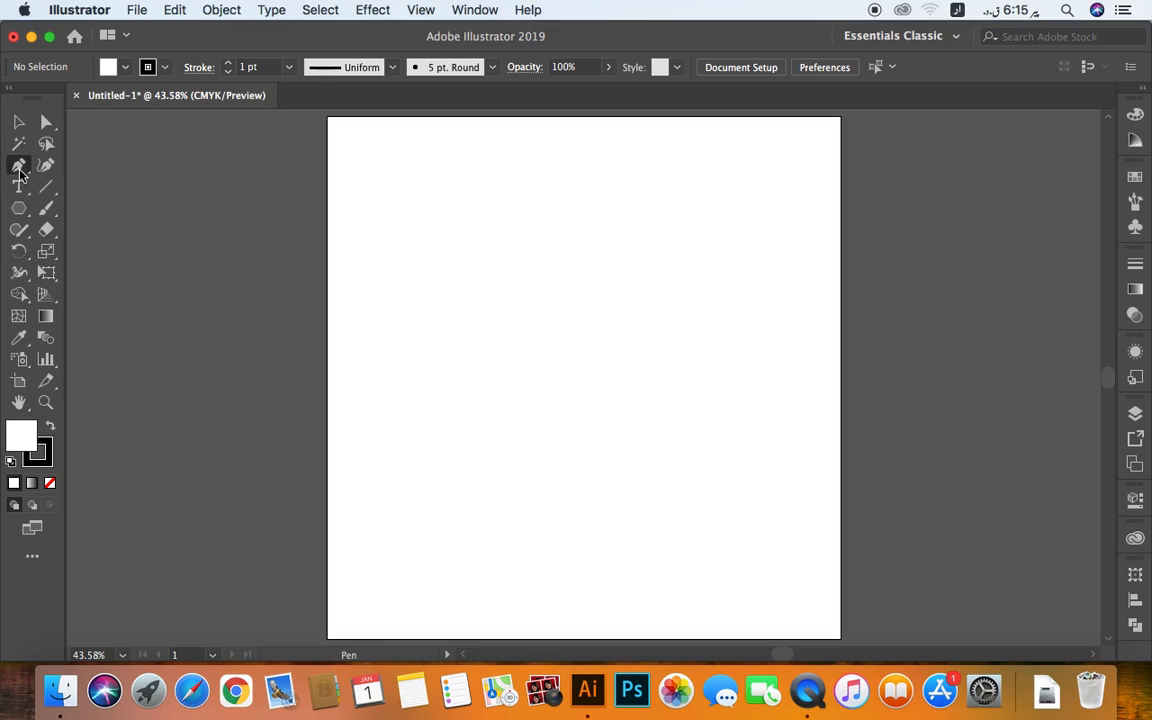
left_click(421, 248)
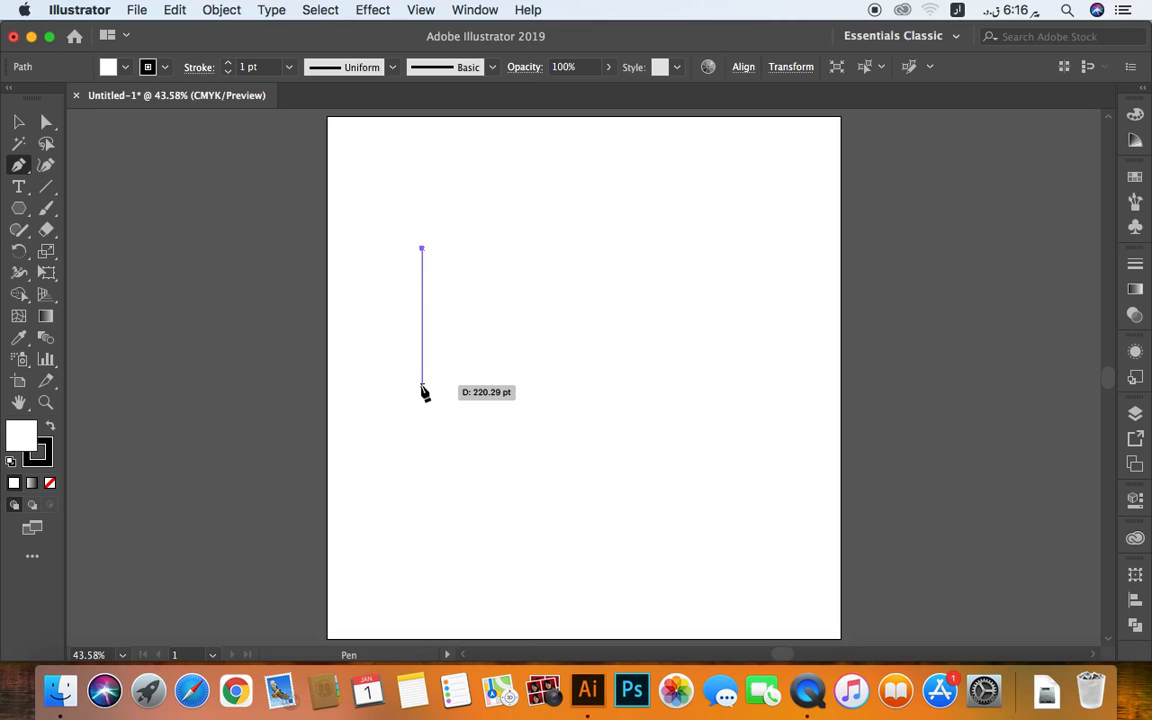
left_click(421, 385)
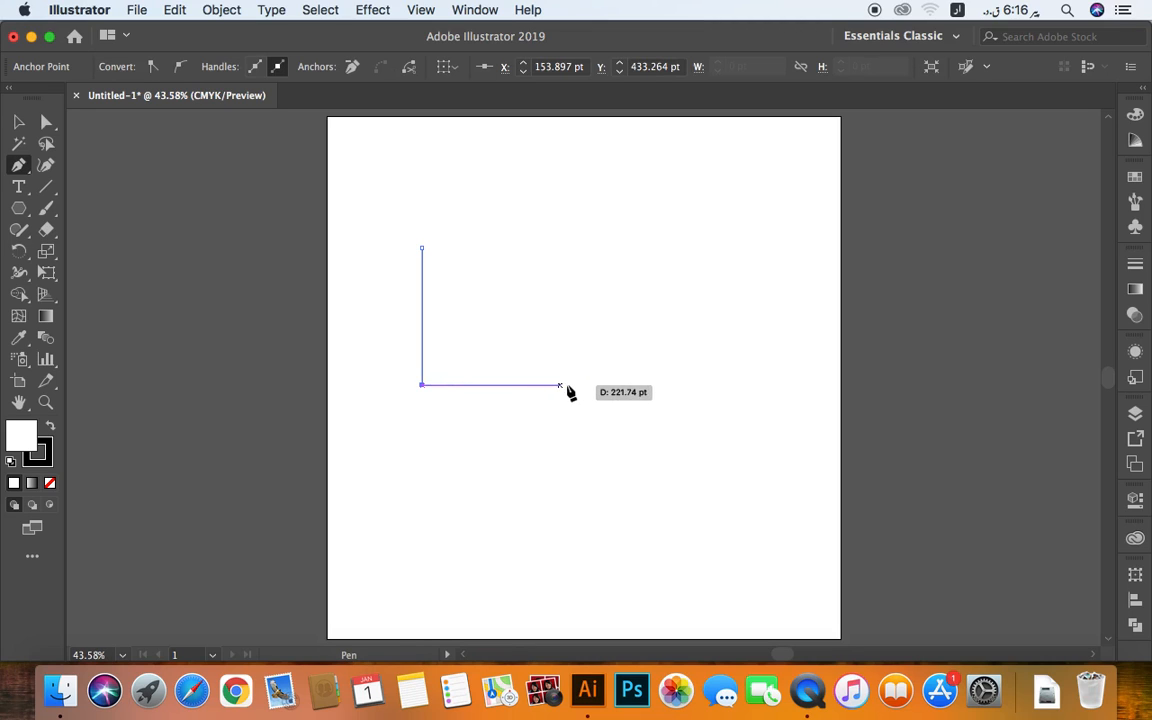
left_click(573, 386)
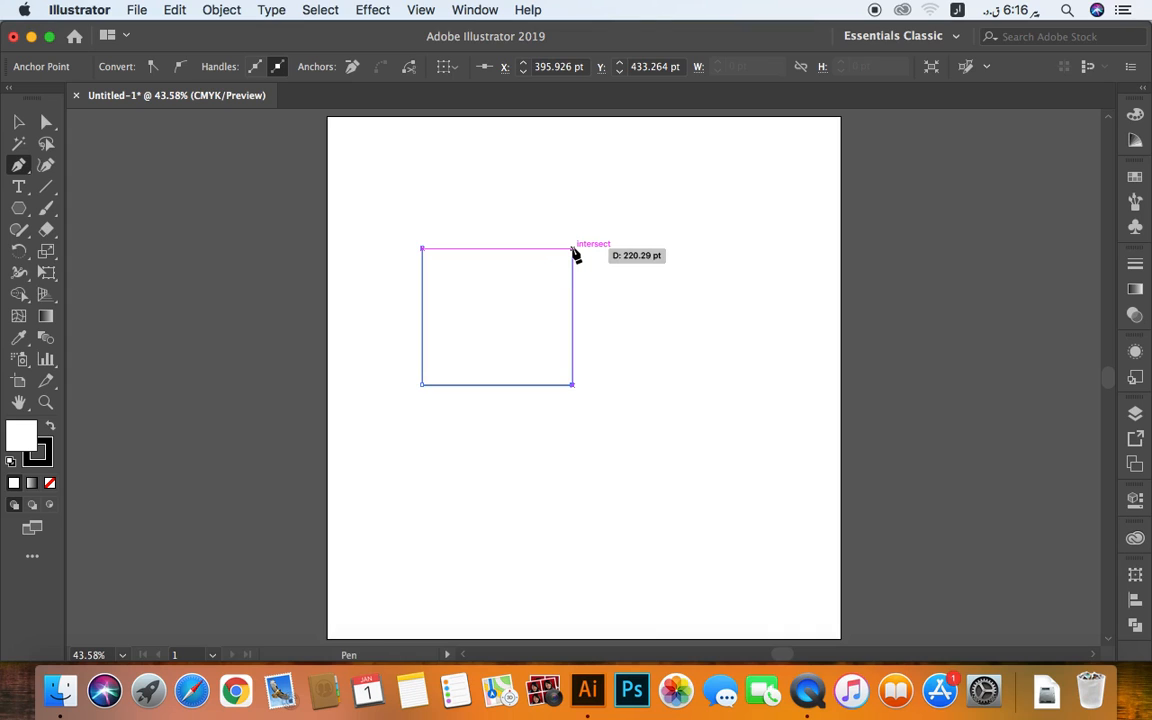
left_click(573, 249)
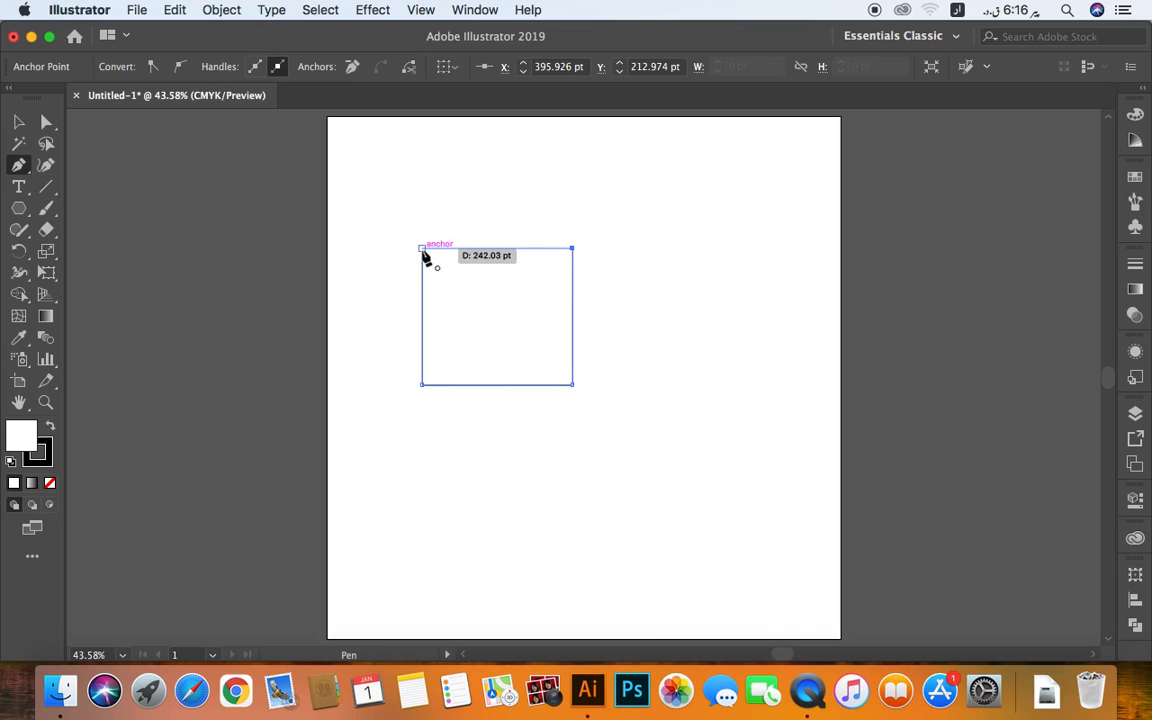
left_click(422, 249)
Select the drawn rectangle and delete it to clear the artboard
key("v")
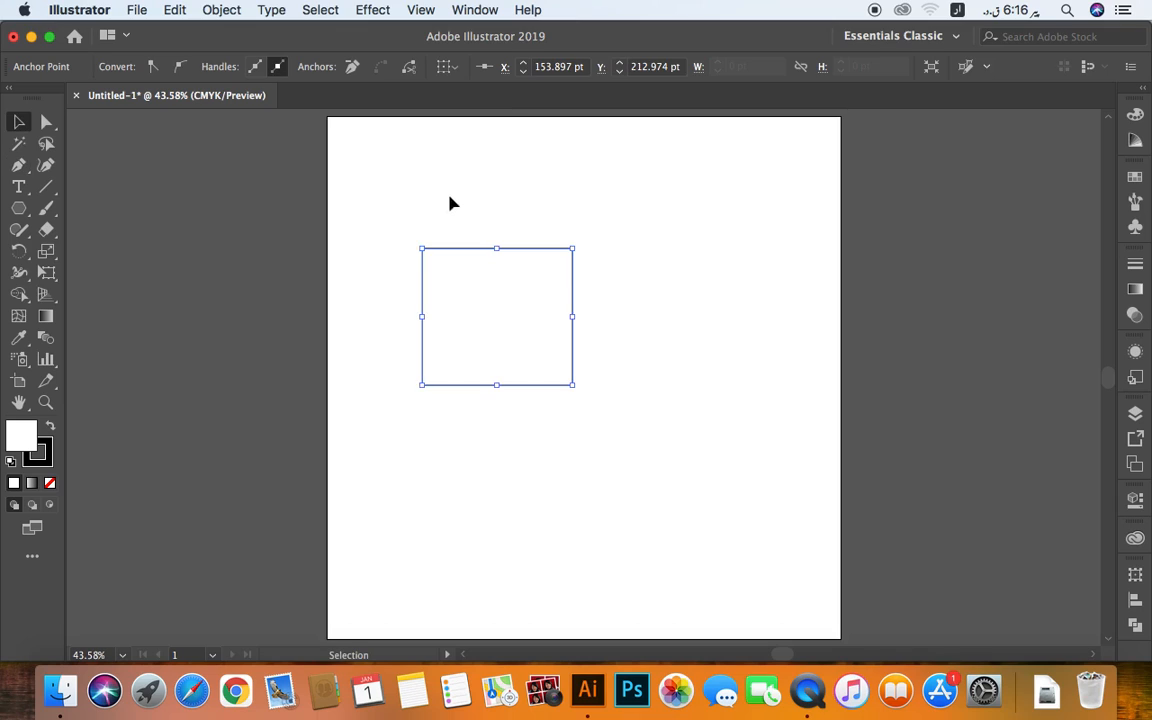
left_click(411, 221)
left_click(493, 306)
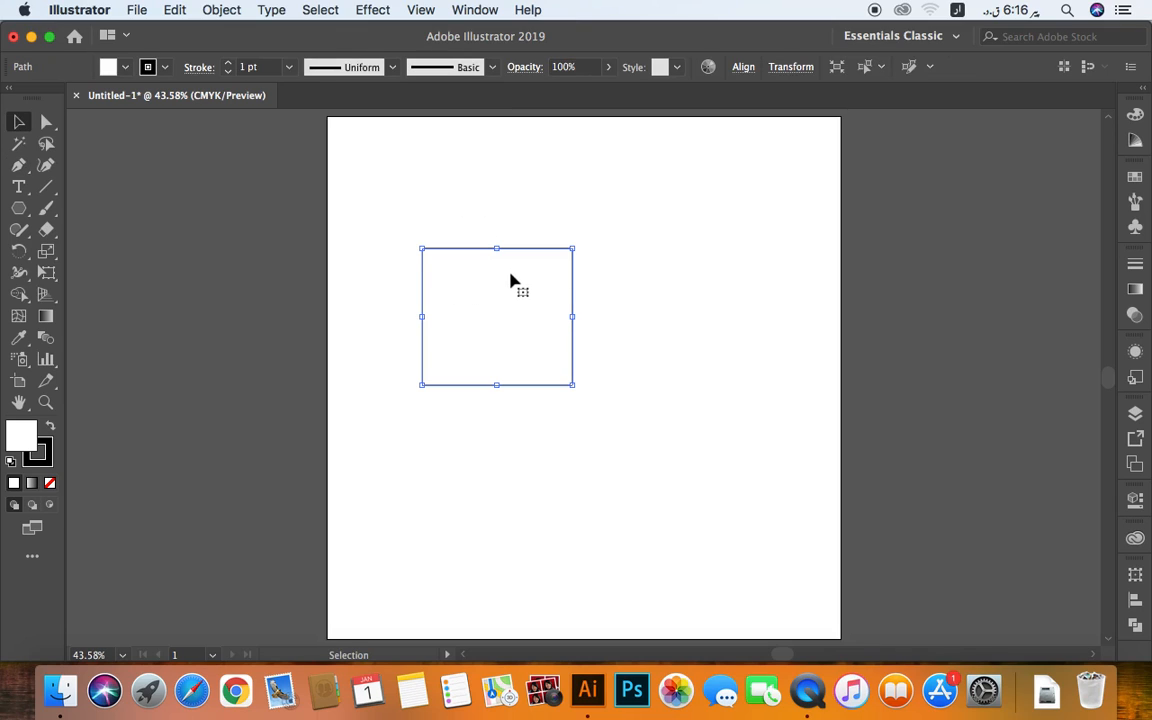
key("Delete")
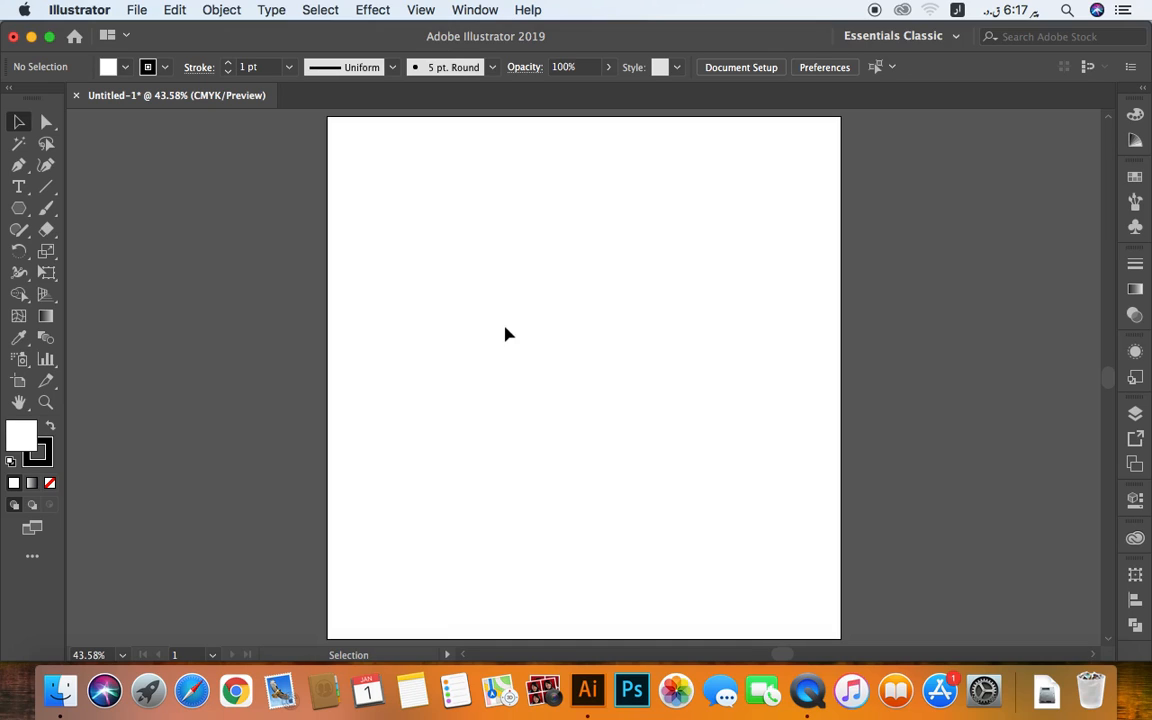
Draw an open Pen path of two stacked left-bulging arcs, about 83 and 75 pt tall, meeting at a sharp corner point
left_click(18, 164)
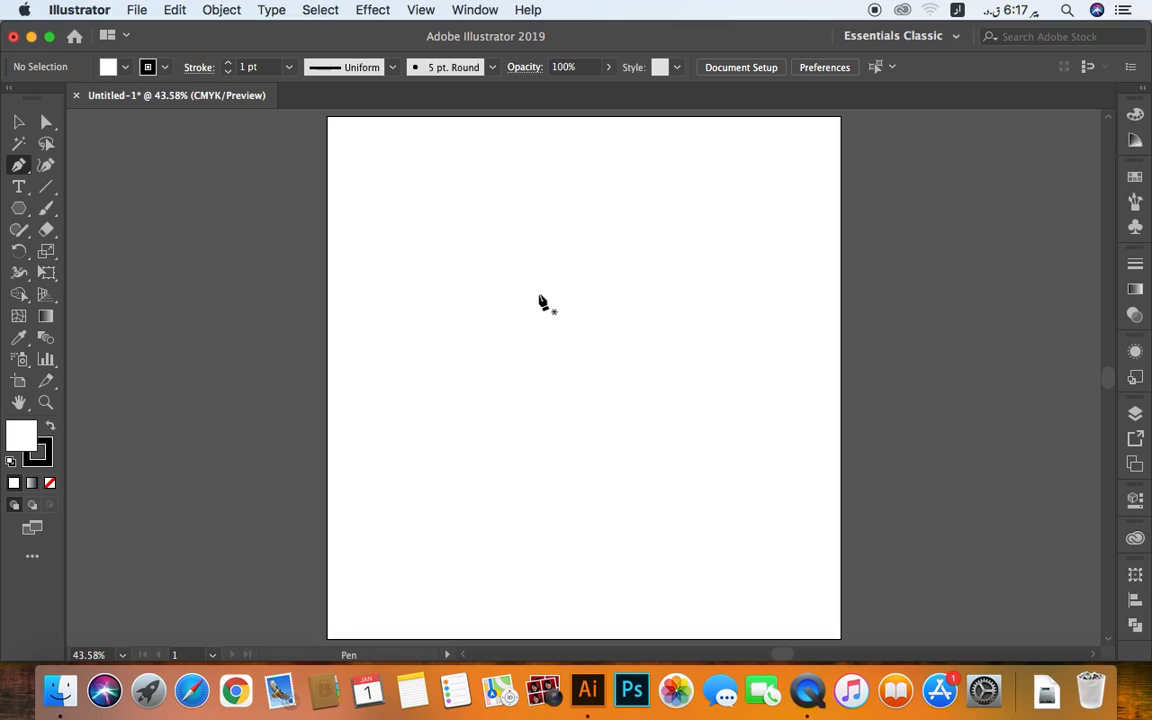
left_click(552, 226)
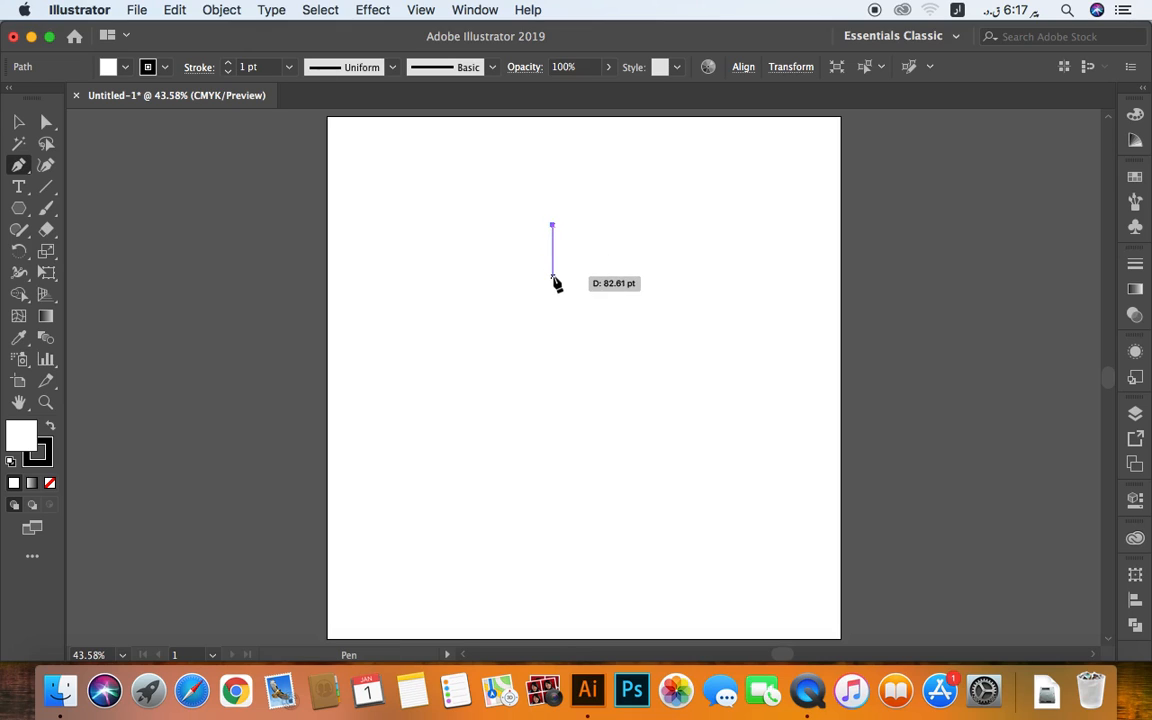
left_click_drag(552, 275, 615, 309)
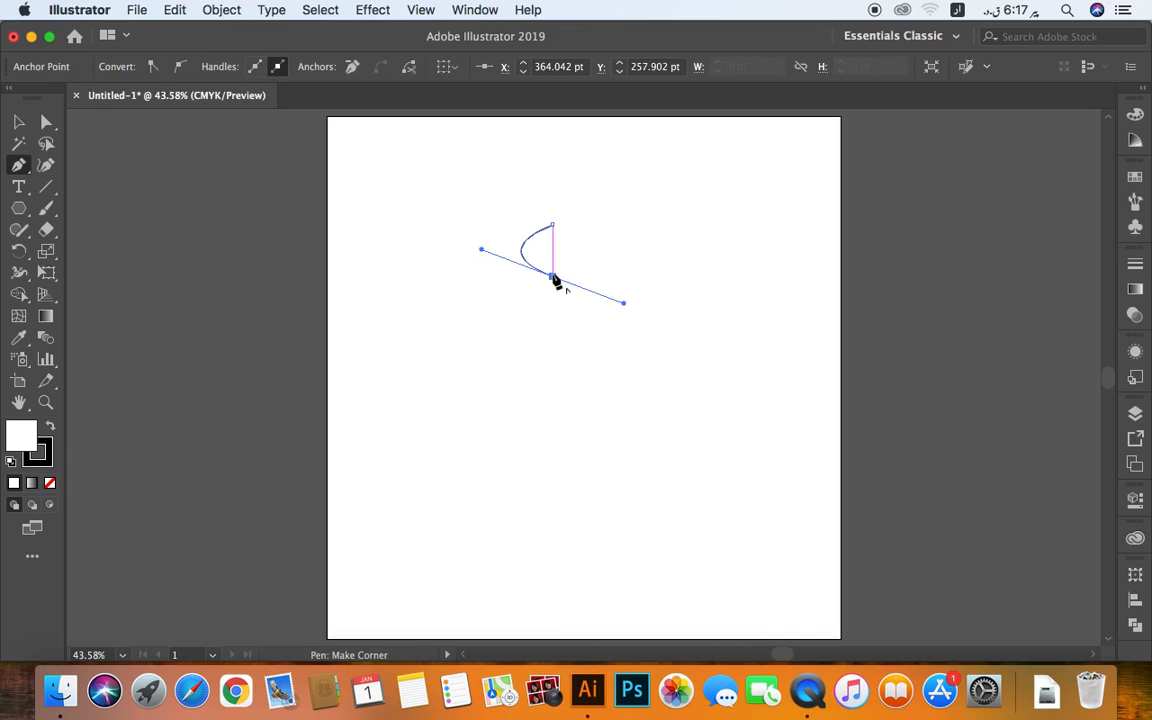
left_click(553, 277)
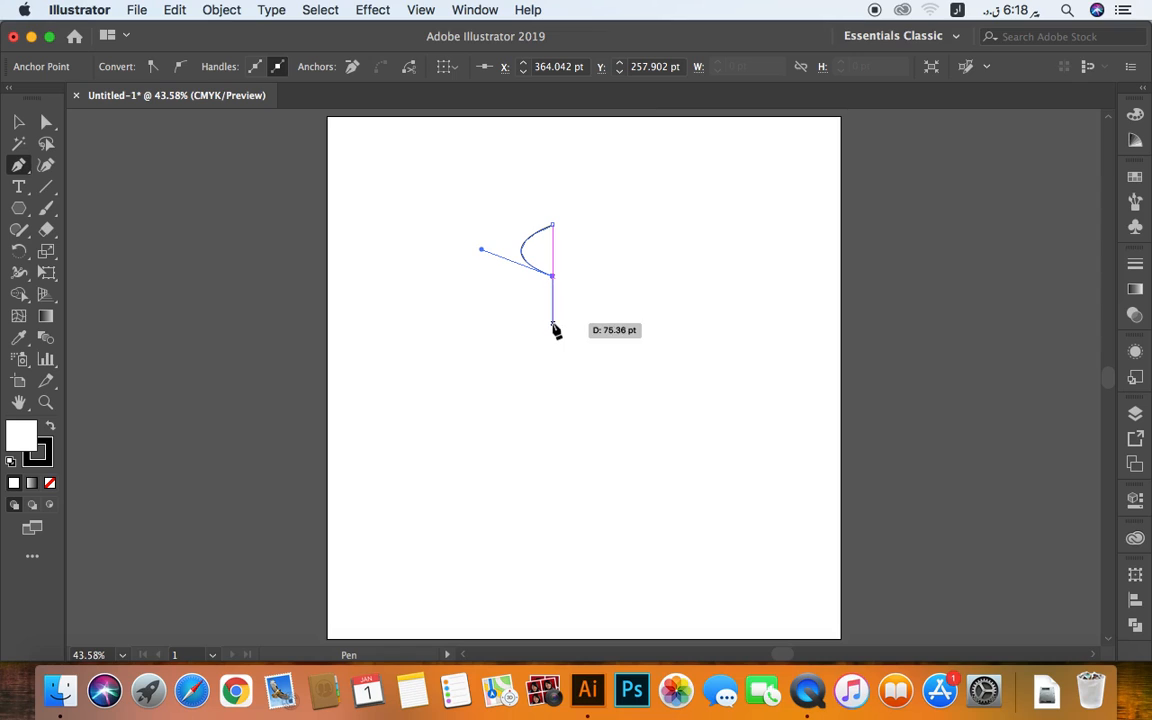
left_click_drag(553, 322, 625, 338)
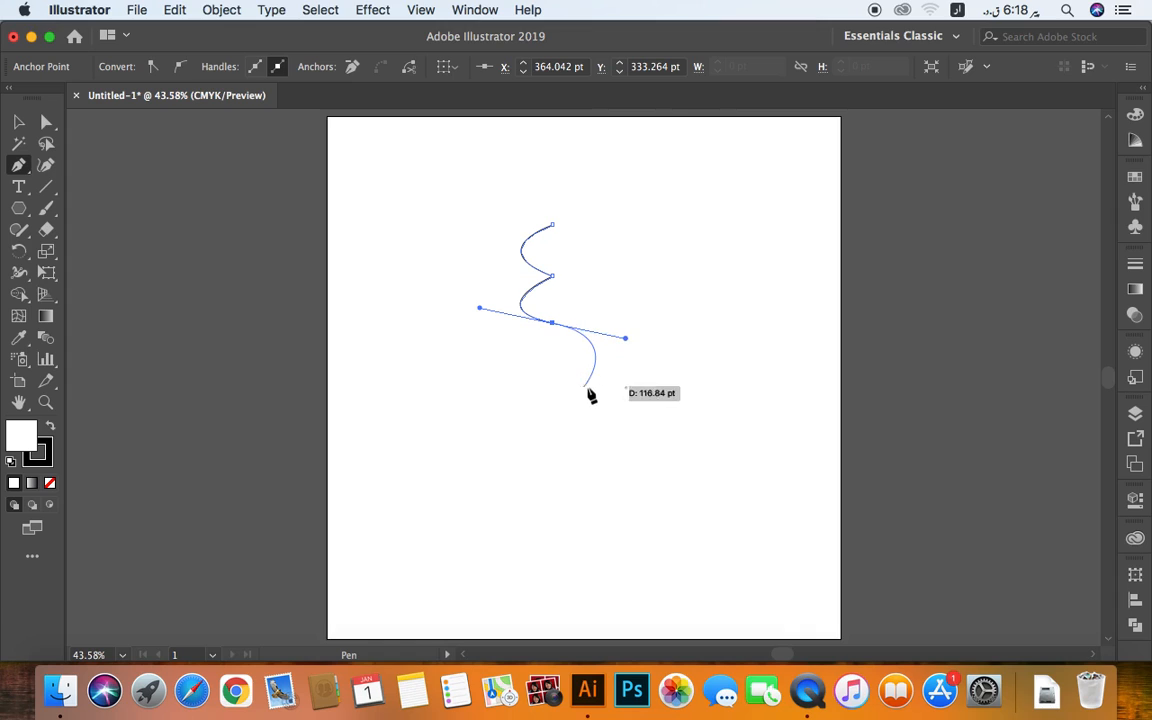
Try to retract and redirect the outgoing direction handle at the path's lower endpoint, undoing each attempt
left_click(553, 324)
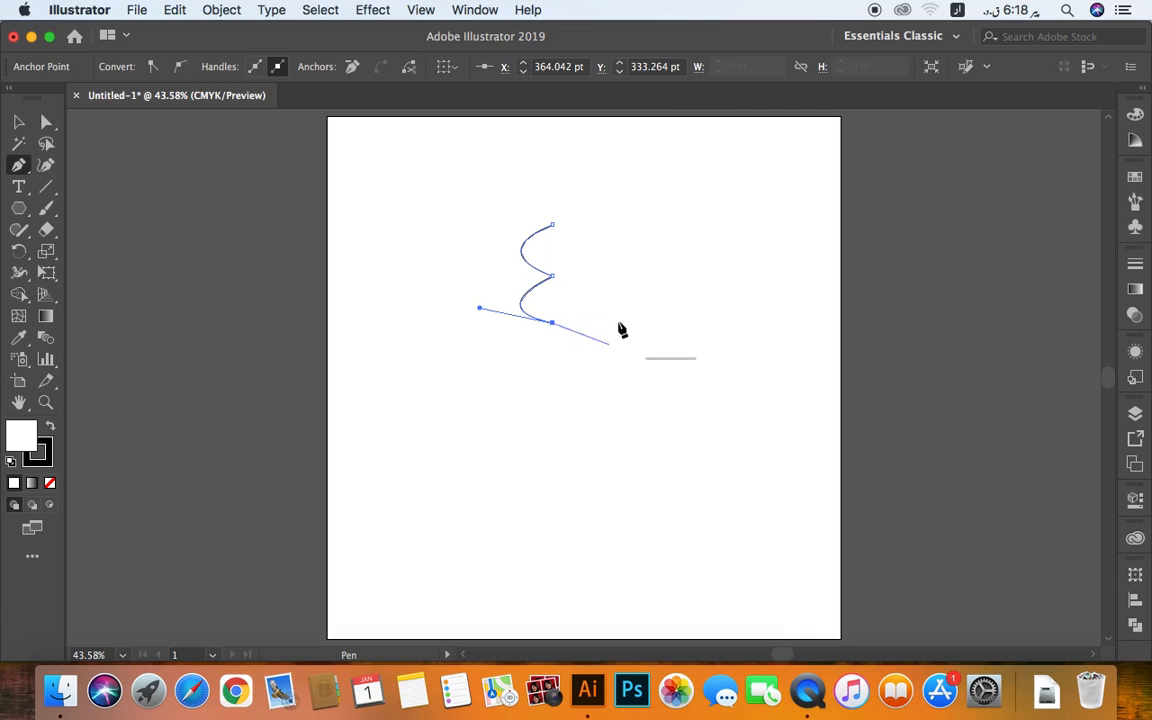
key("super+z")
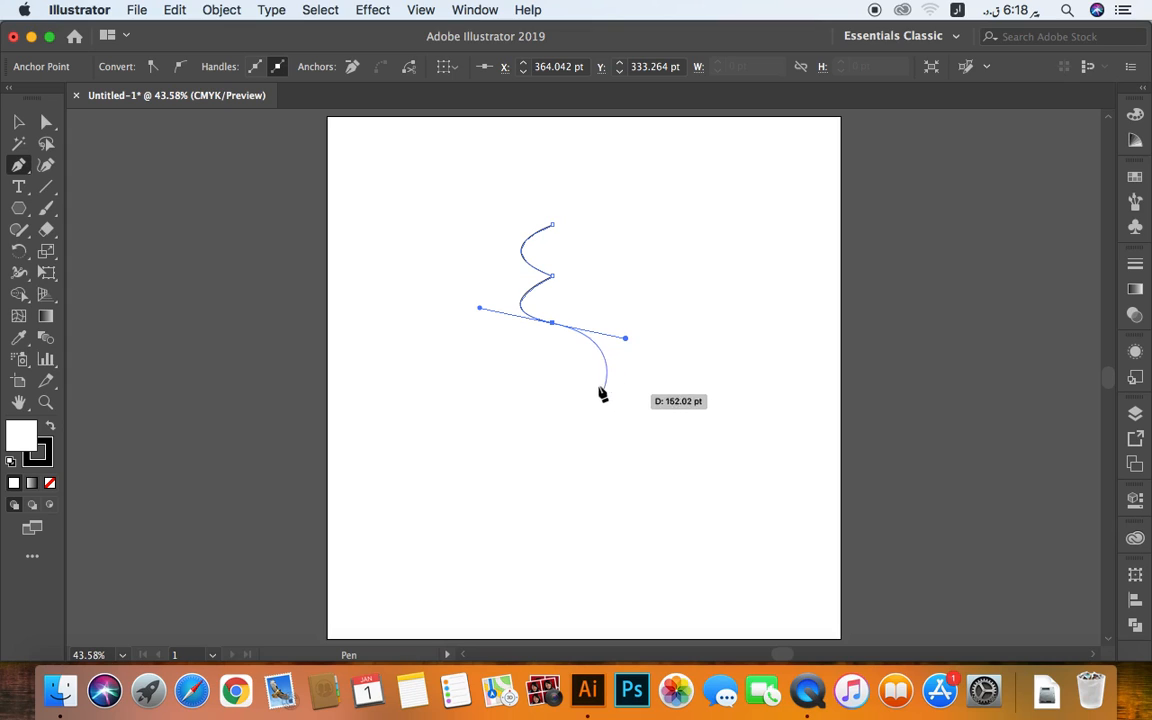
key("alt")
left_click_drag(554, 324, 663, 328)
key("super+z")
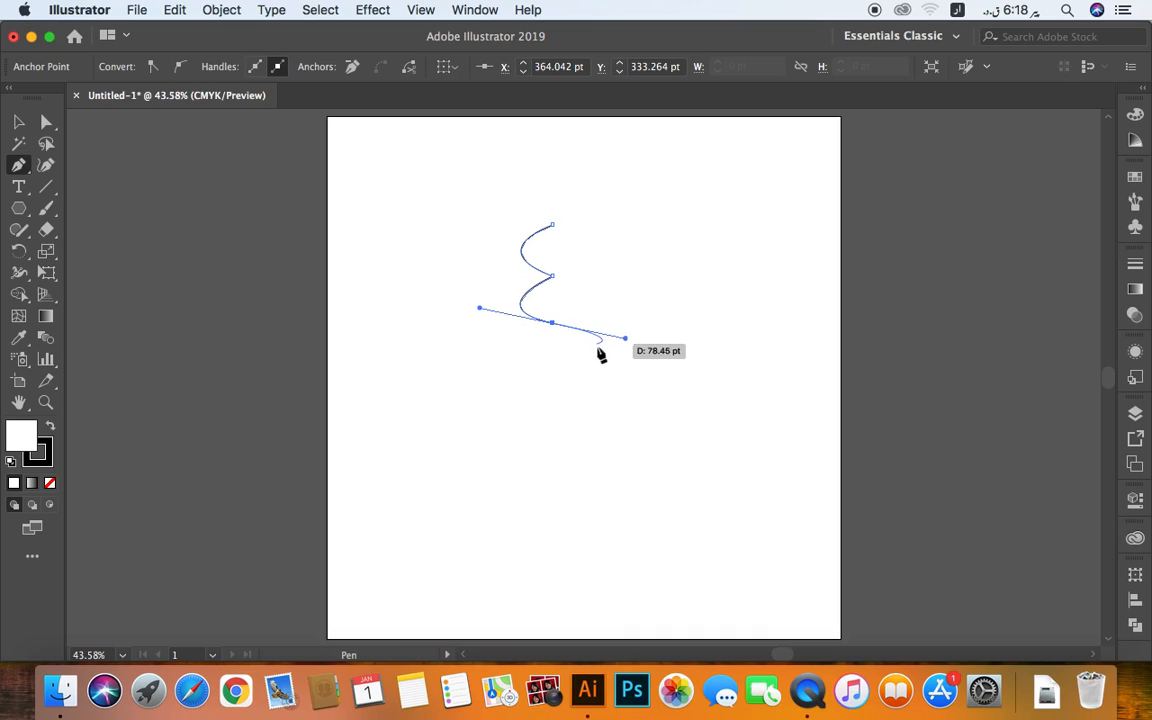
Remove the outgoing direction handle from the path's lower endpoint, then end and deselect the open path
left_click(554, 327)
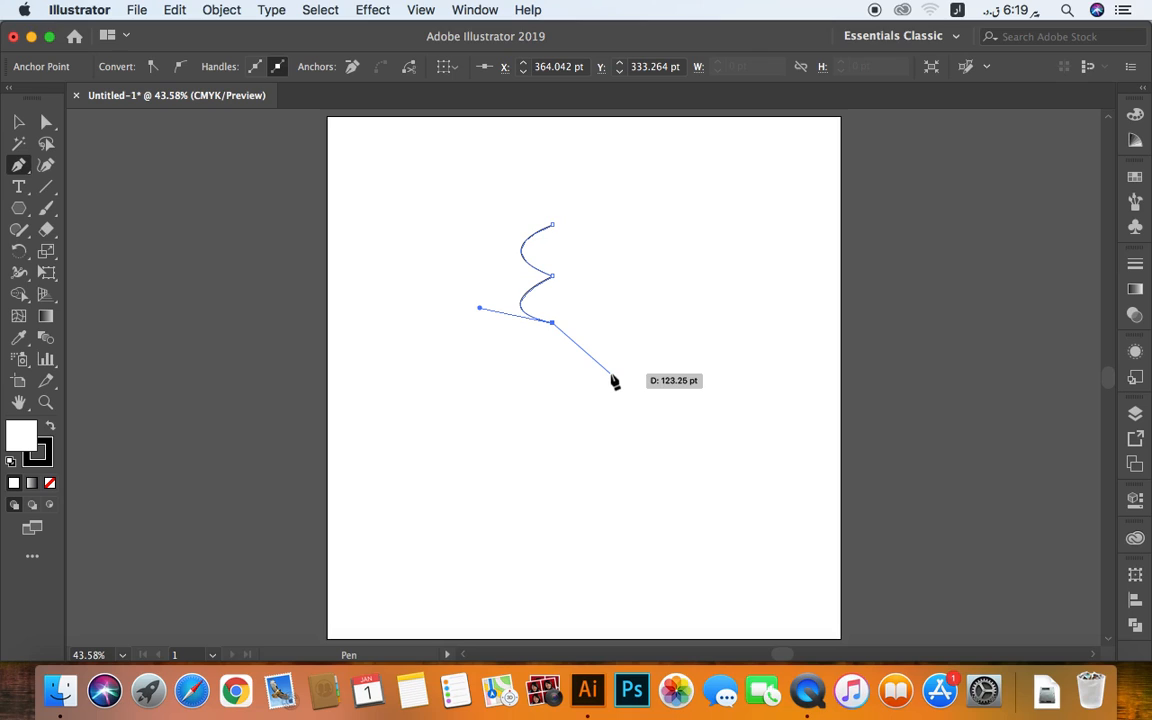
key("Escape")
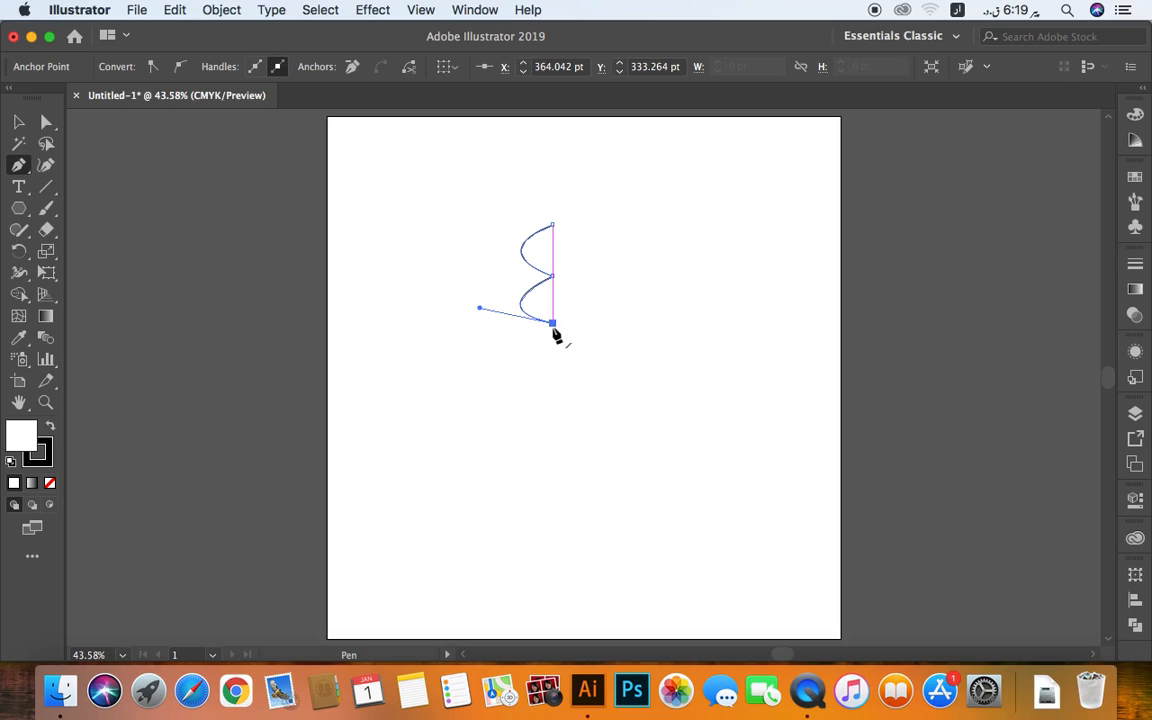
key("v")
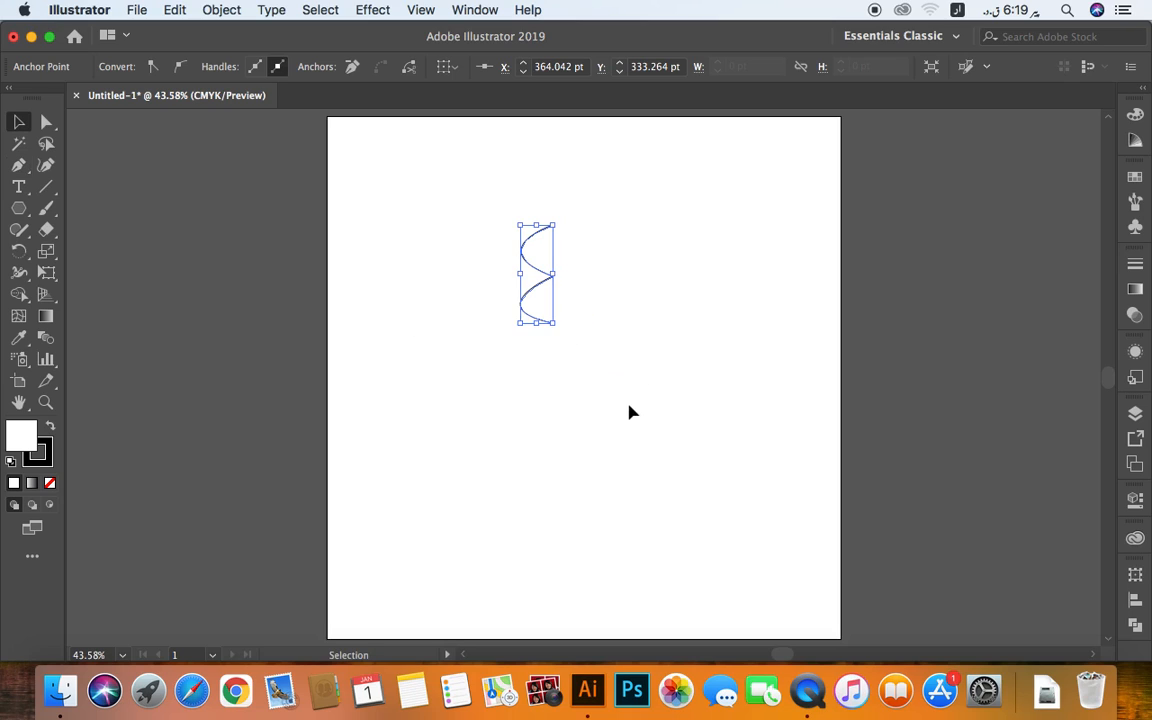
left_click(628, 410)
Draw an irregular open Pen path of straight segments beside the stacked arcs, looping around its starting point and beyond the artboard's right edge
left_click_drag(619, 409, 563, 406)
key("p")
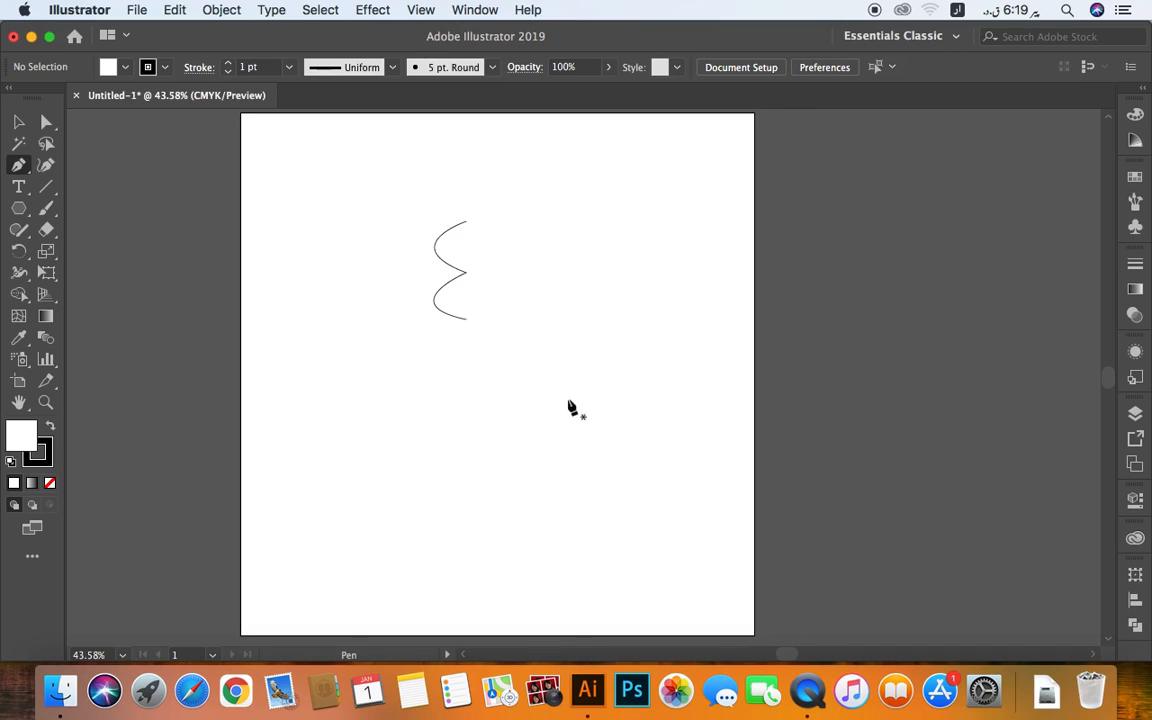
left_click(545, 393)
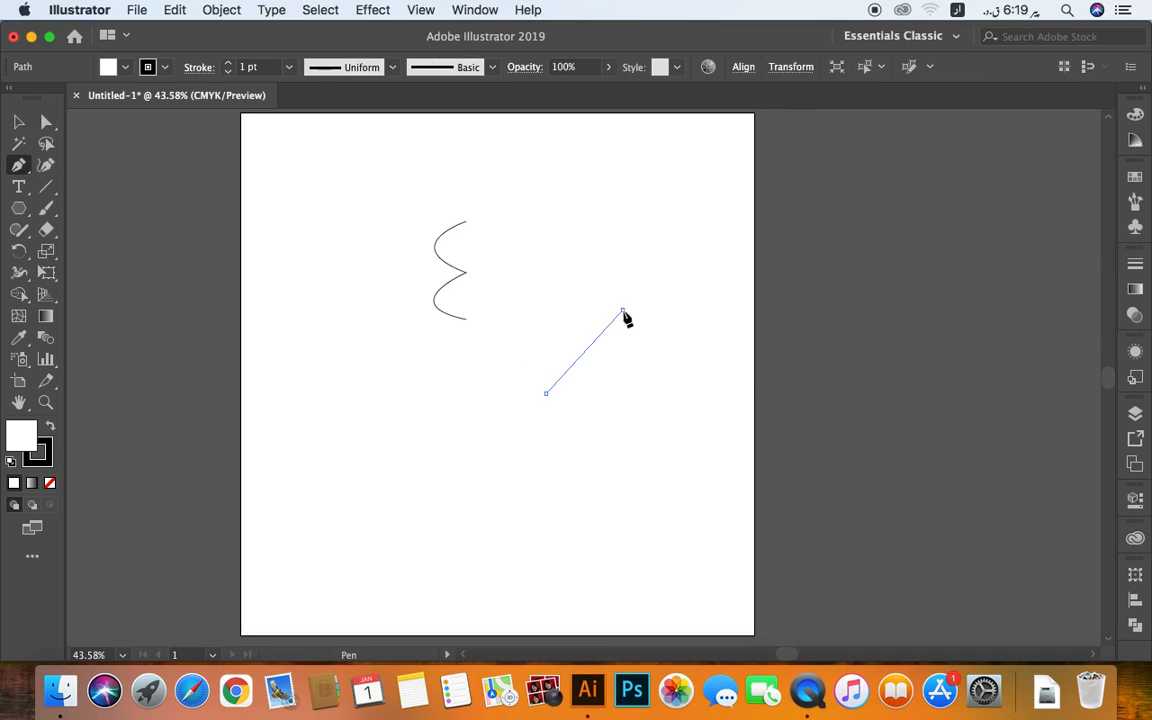
left_click(622, 312)
left_click(685, 373)
left_click(605, 432)
left_click(580, 319)
left_click(588, 277)
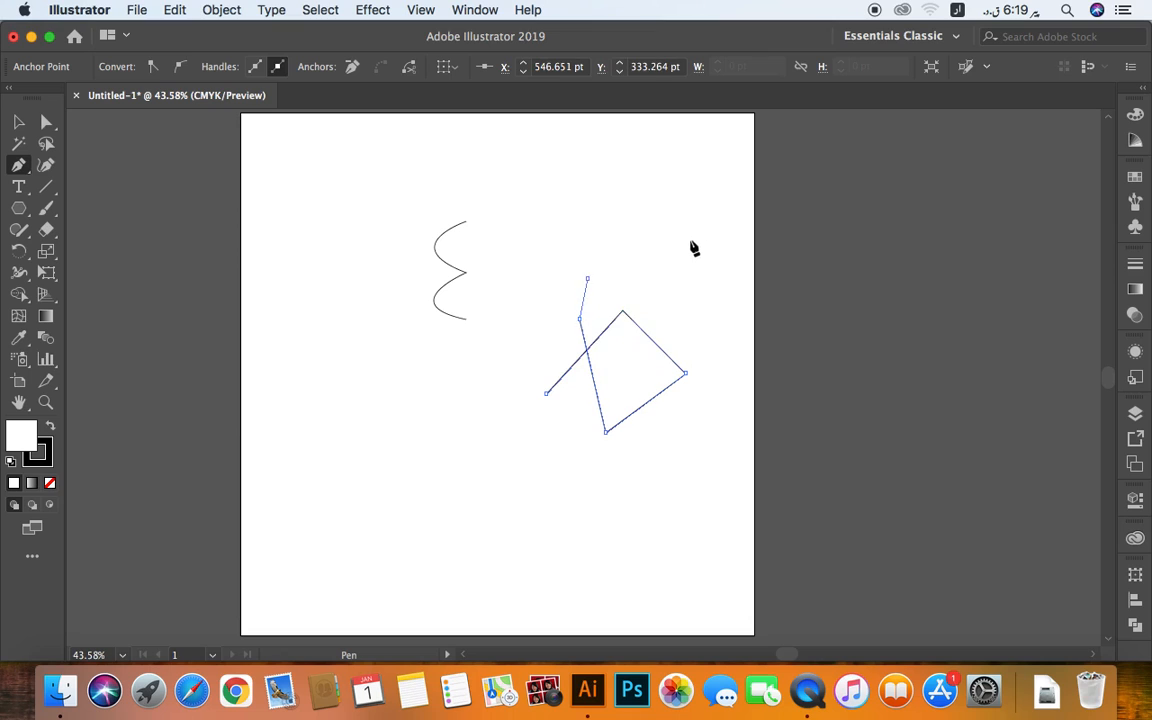
left_click(699, 235)
left_click(856, 320)
left_click(668, 479)
left_click(573, 452)
left_click(433, 425)
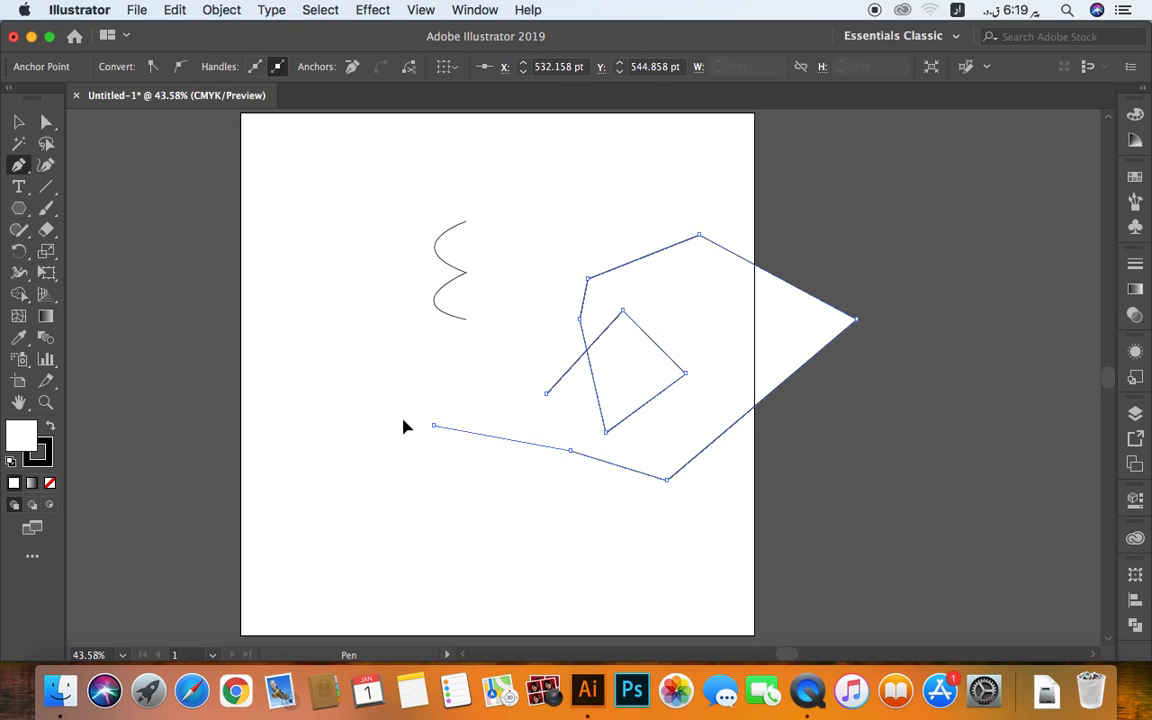
Extend the irregular path with a few curved segments and more straight ones, closing it at its starting anchor
left_click_drag(402, 420, 480, 377)
left_click(582, 241)
left_click(461, 494)
left_click_drag(633, 532, 797, 511)
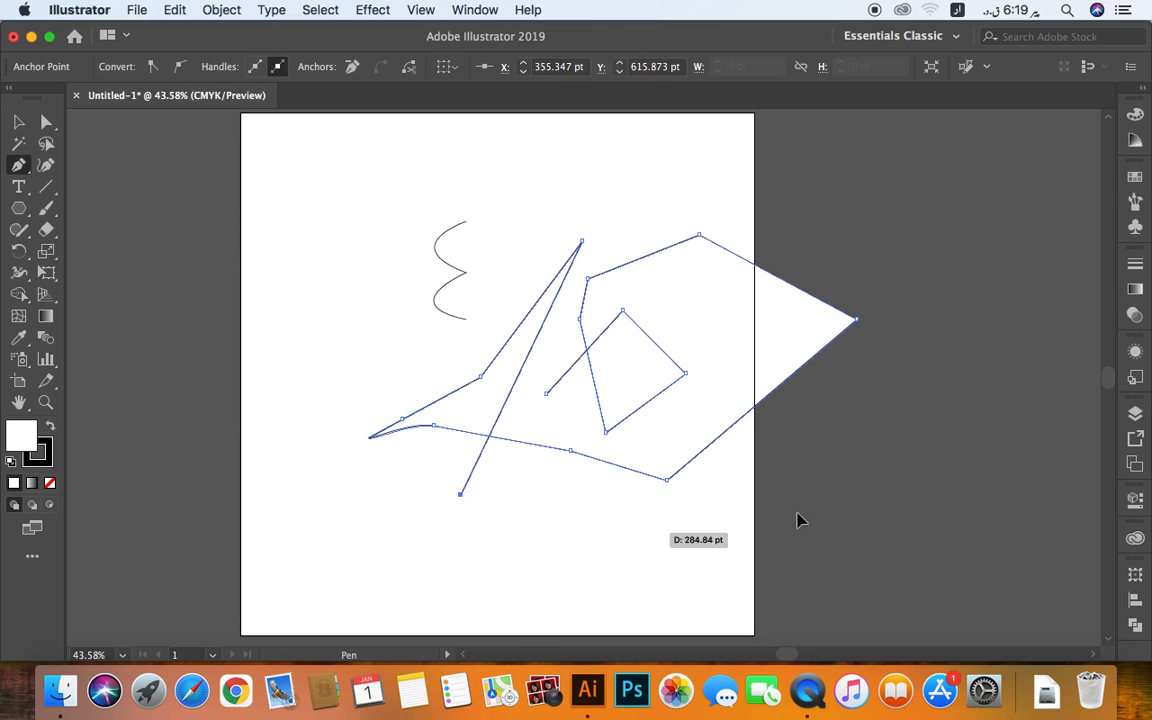
left_click(917, 258)
left_click(811, 190)
left_click(620, 162)
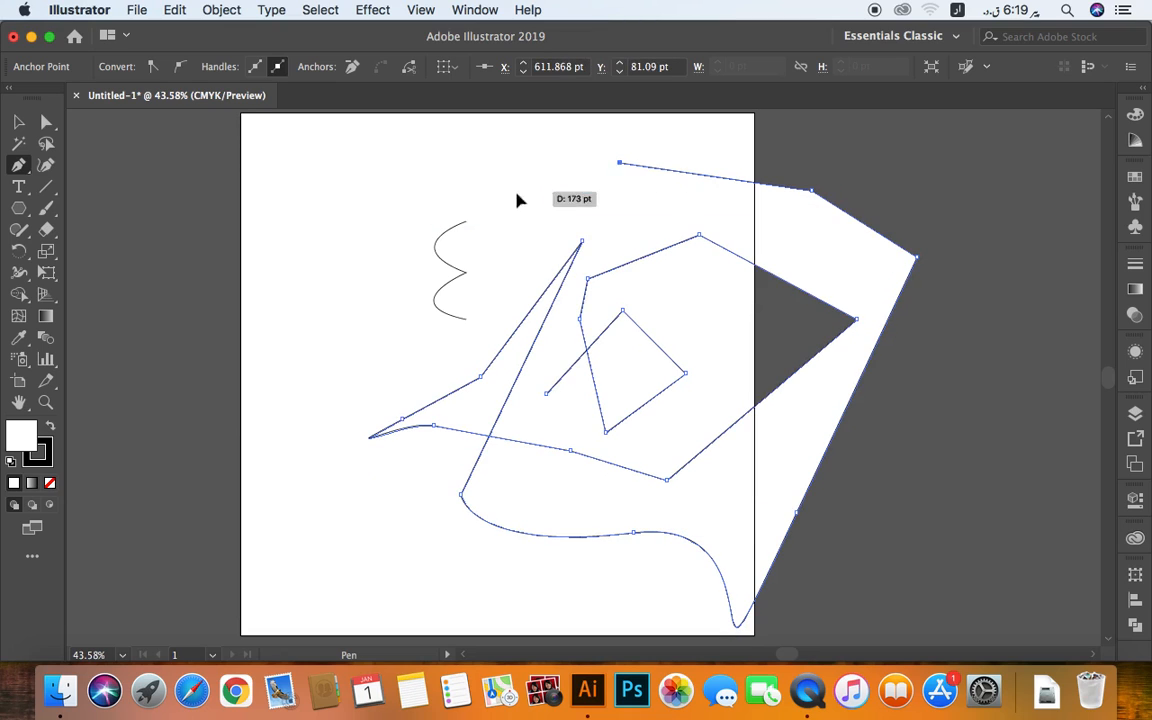
left_click(516, 190)
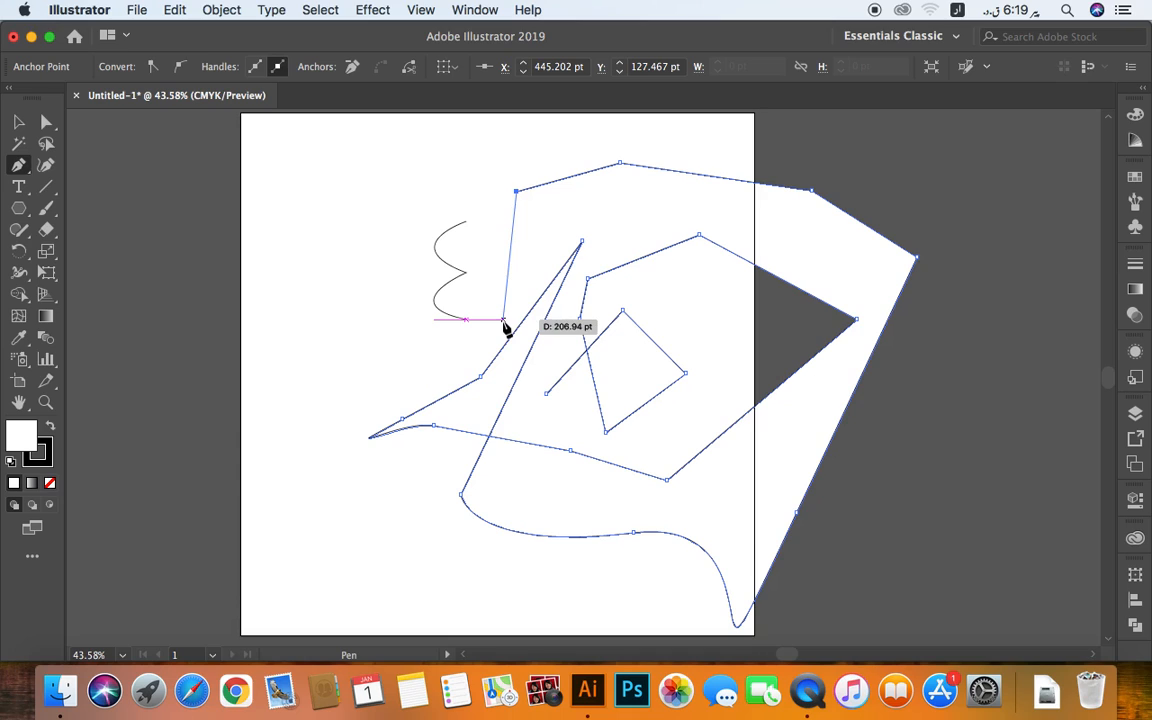
left_click(546, 394)
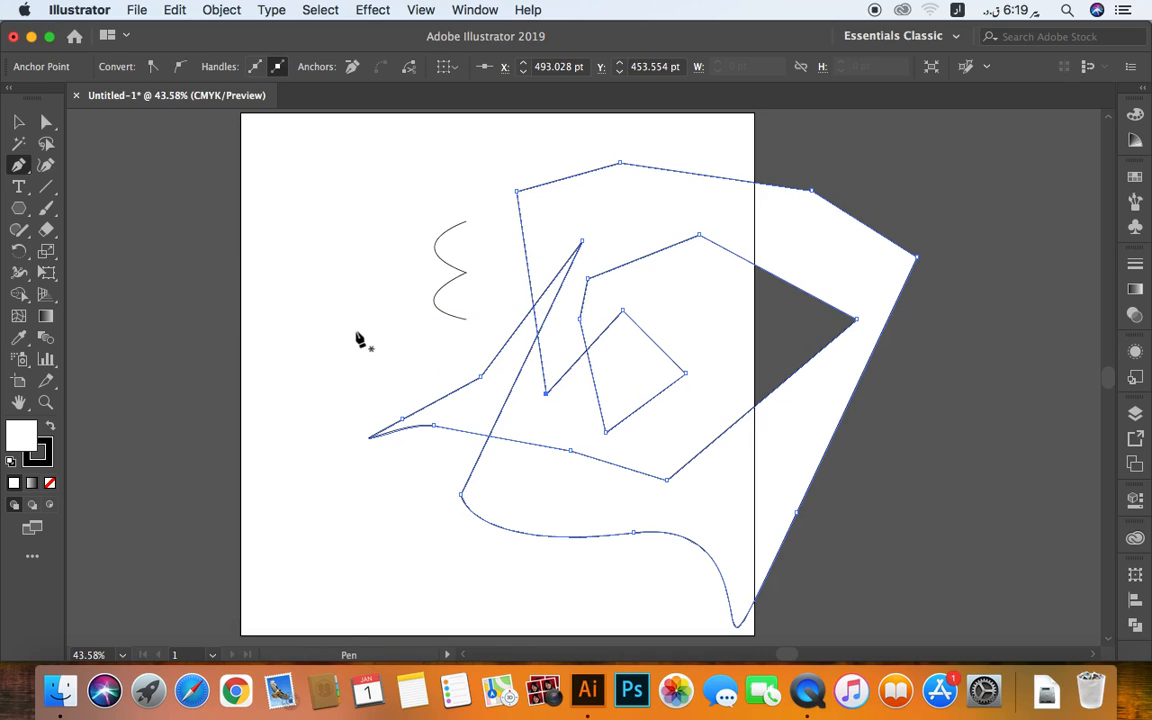
Select the large irregular closed shape and delete it
key("v")
left_click_drag(430, 357, 515, 418)
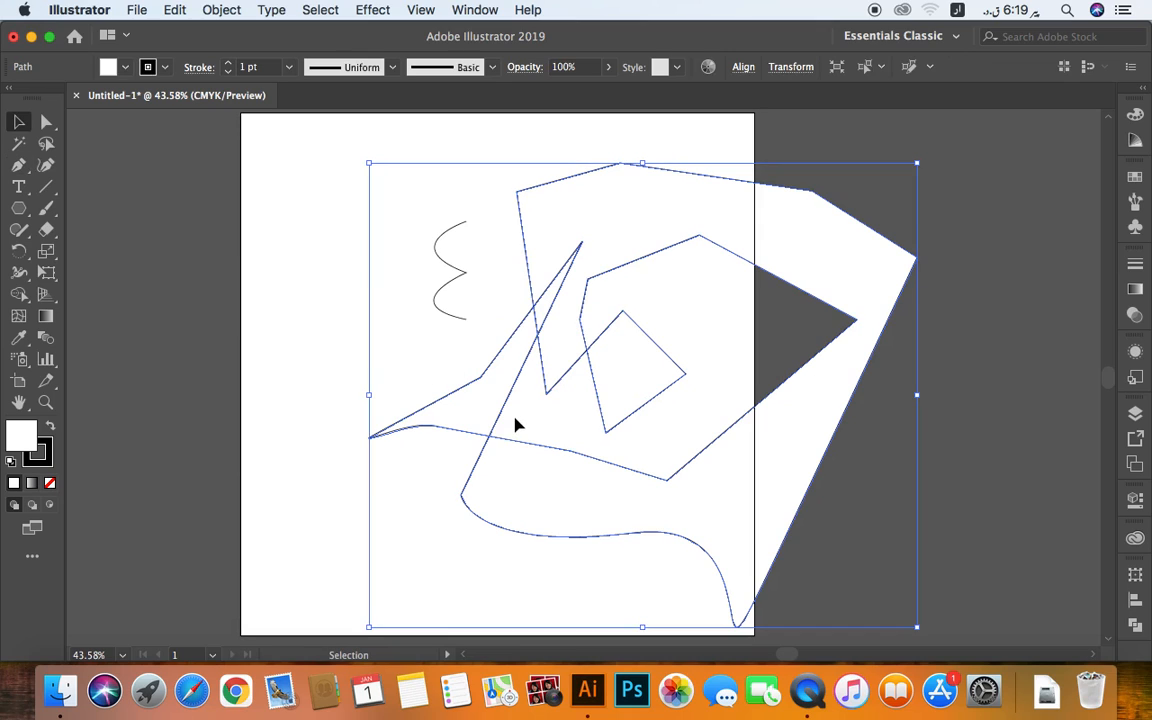
key("Delete")
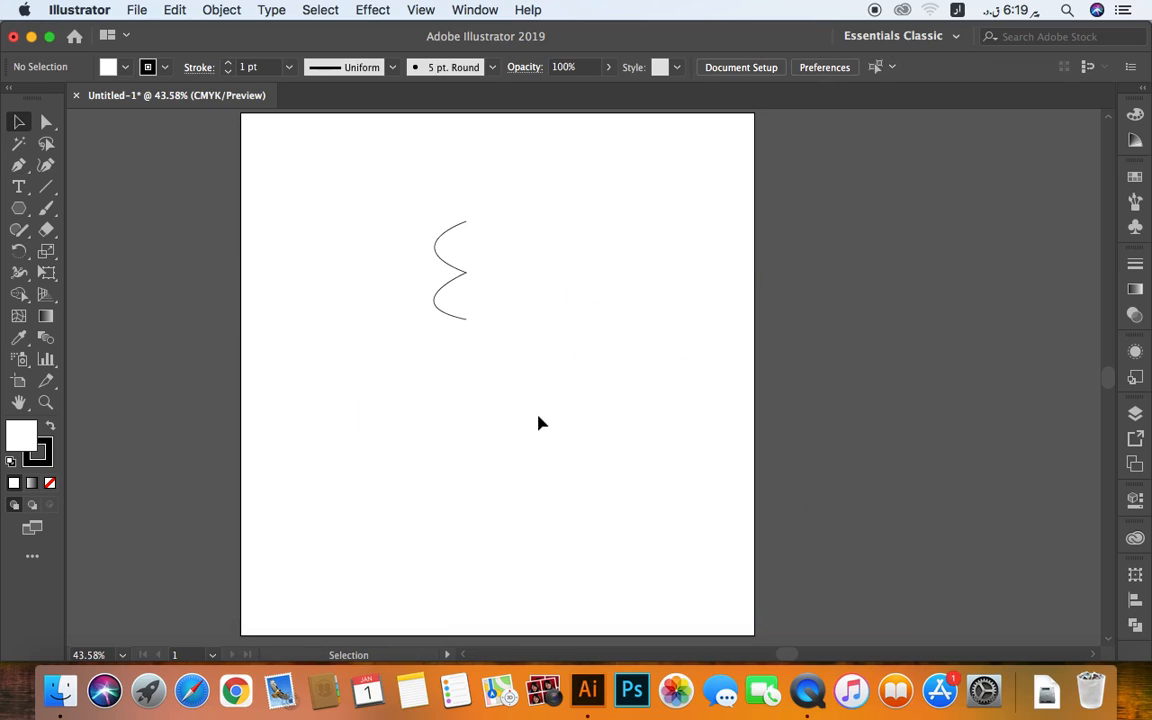
Draw a closed four-sided Pen shape about 170 pt wide and 136 to 146 pt high, with a slightly slanted upper edge
key("p")
left_click(569, 326)
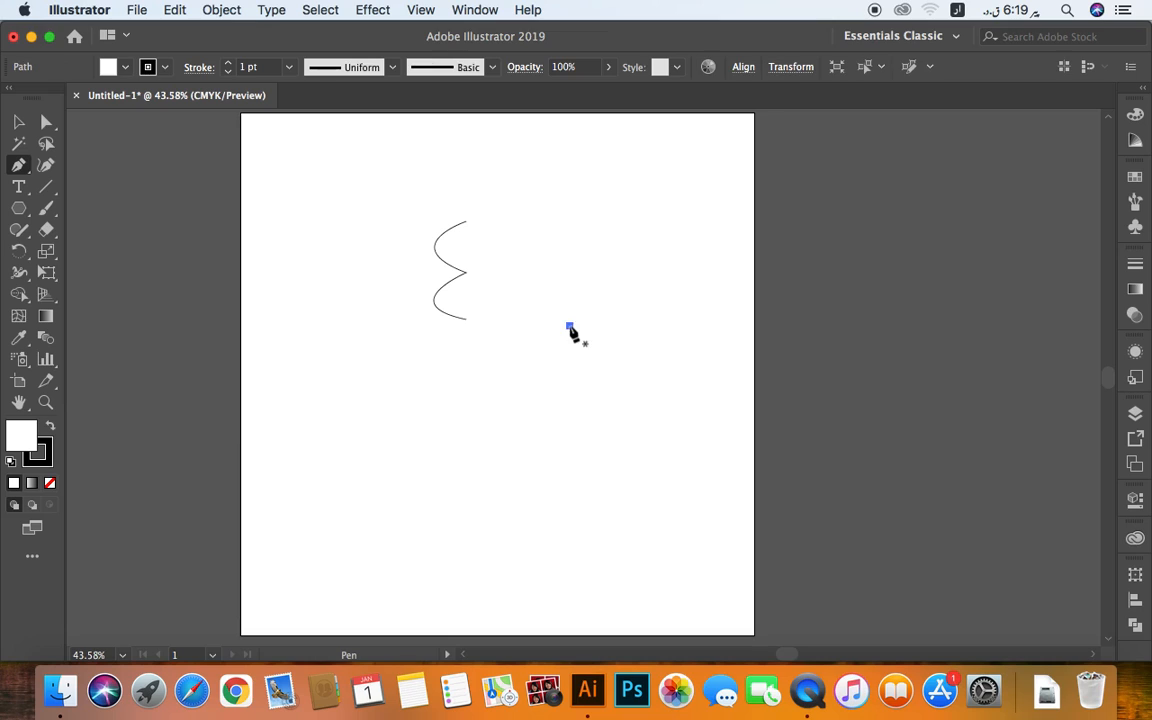
left_click(569, 411)
left_click(676, 410)
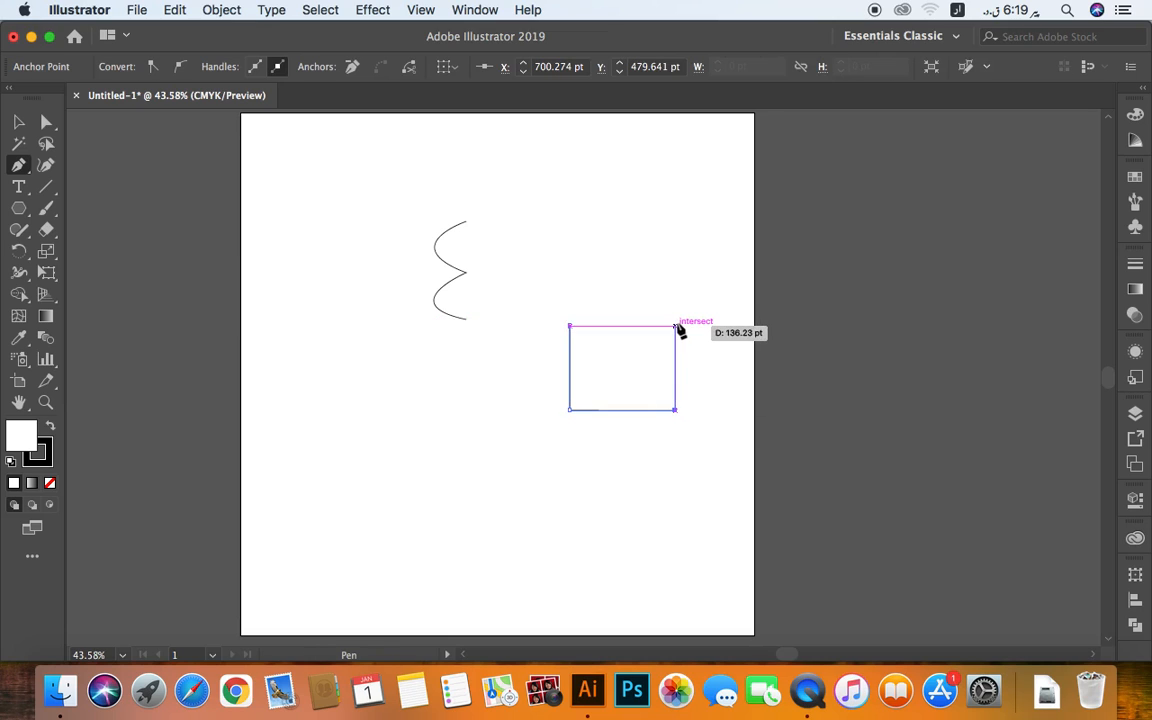
left_click(675, 320)
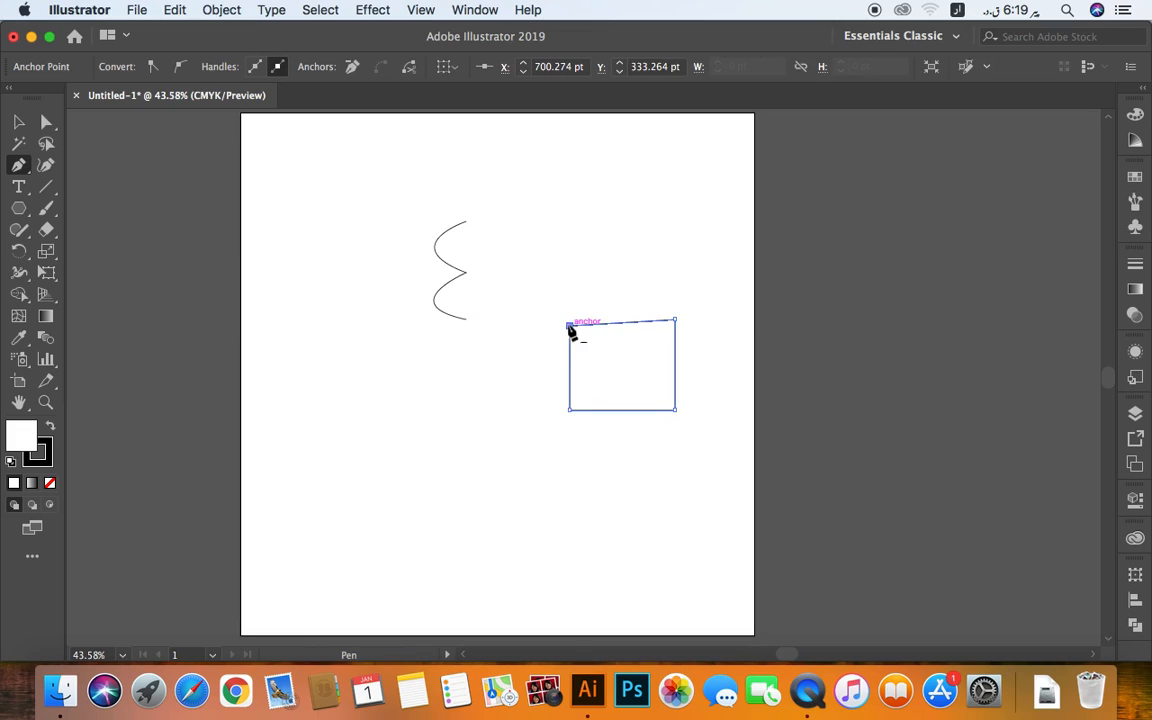
left_click(569, 327)
Delete the closed four-sided shape, leaving the stacked arcs on the artboard
left_click(497, 310)
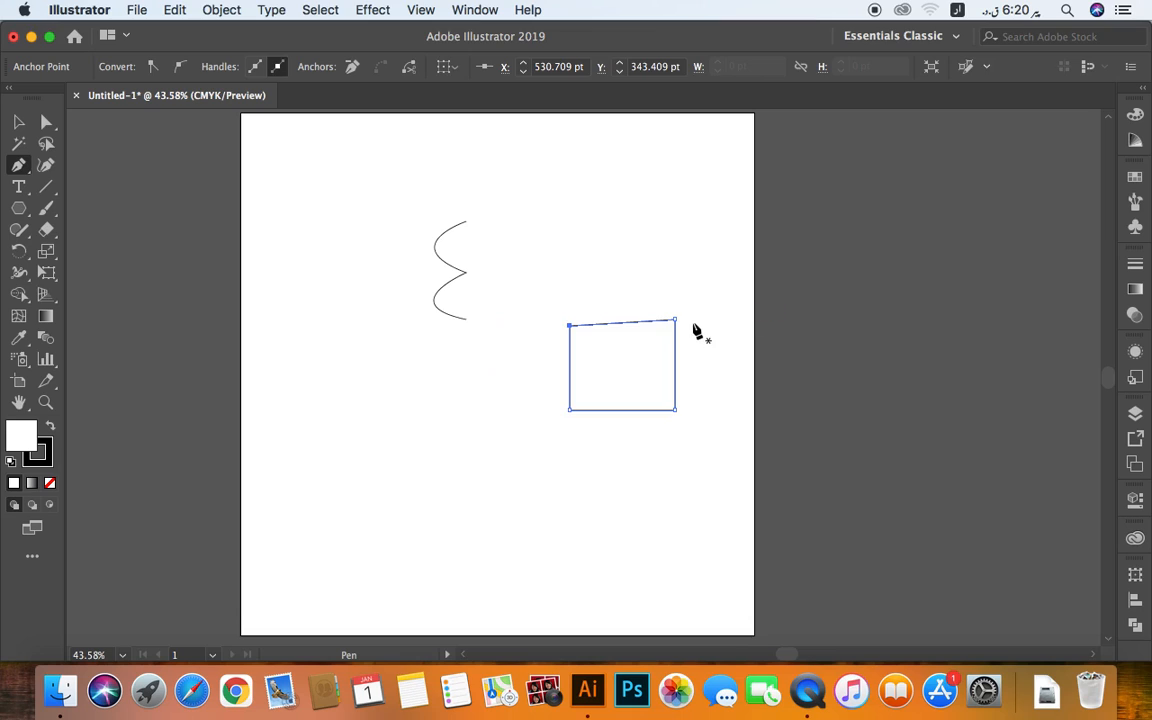
key("Delete")
key("Delete")
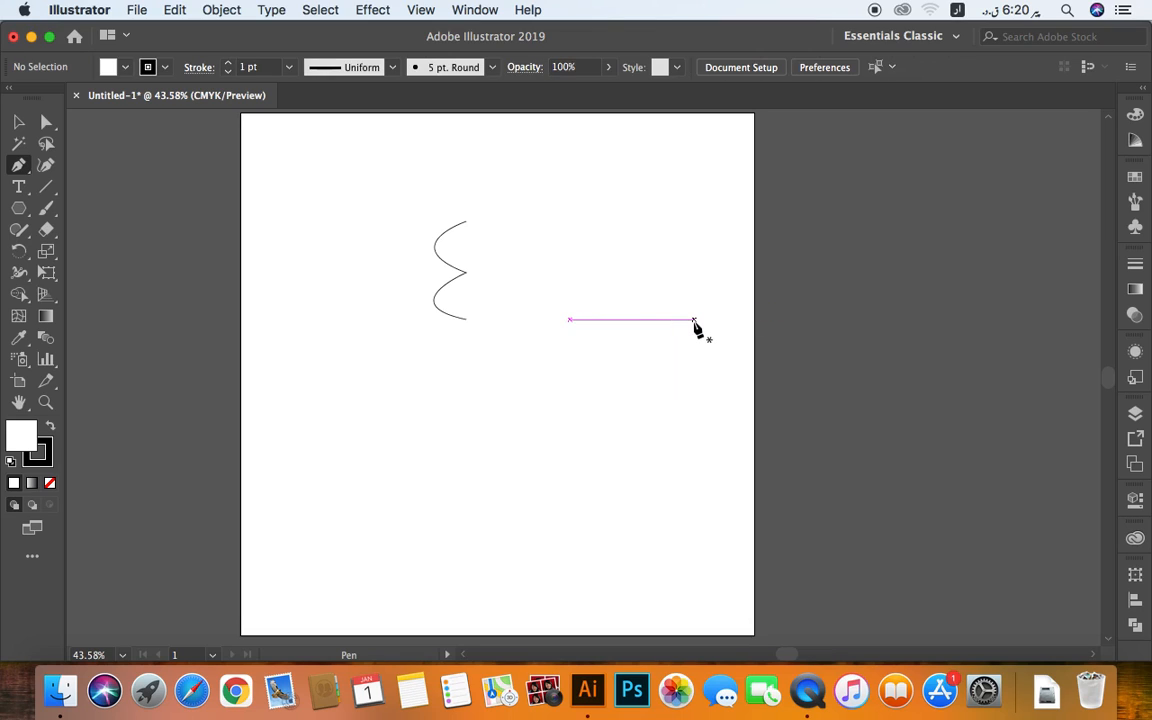
key("v")
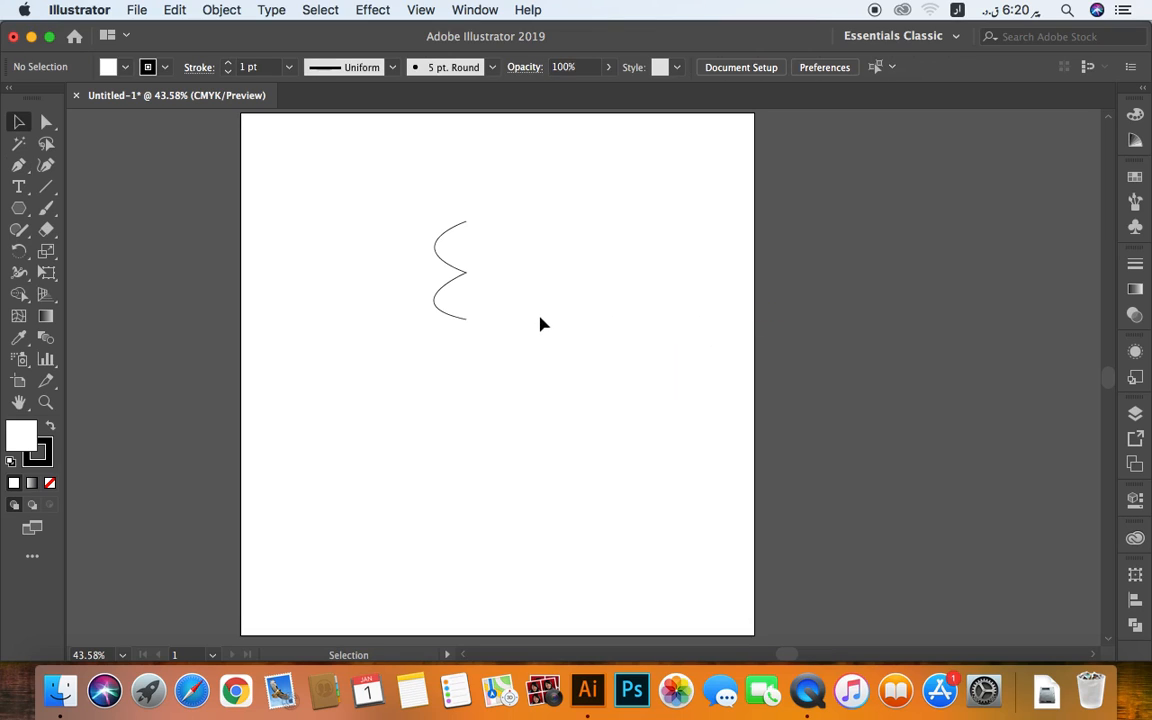
Draw a right-bulging Pen arc about 100 pt tall beside the stacked arcs, setting its curve with the lower anchor's direction handles
key("p")
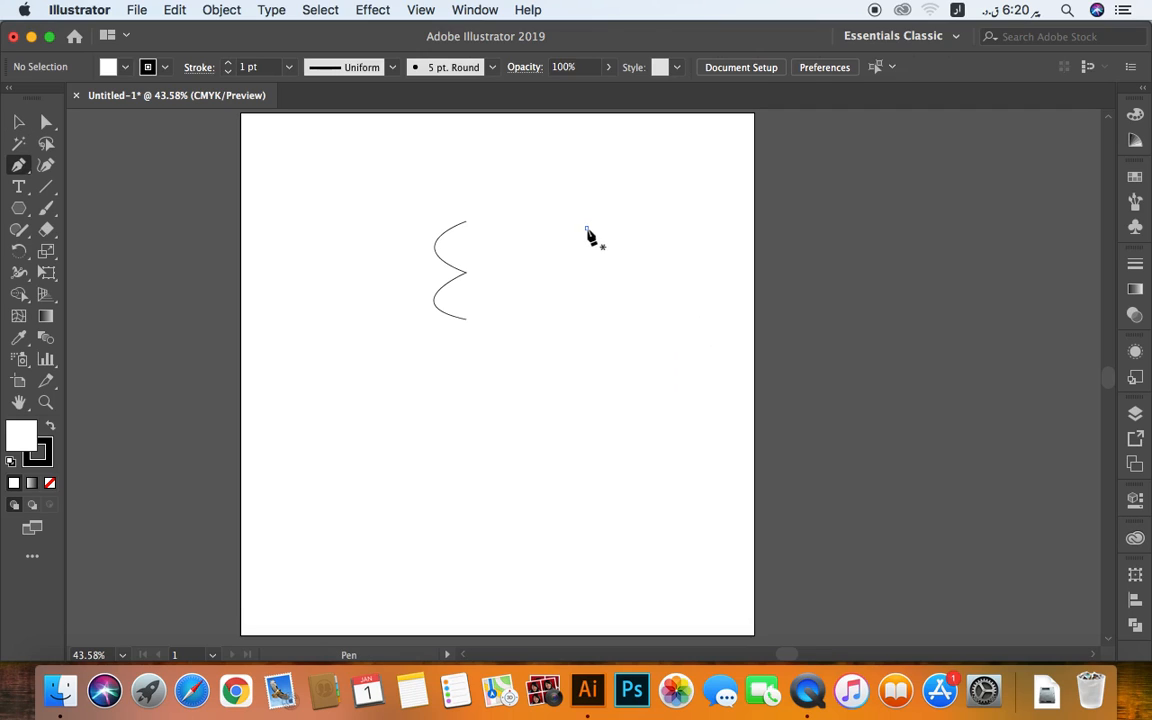
left_click(586, 229)
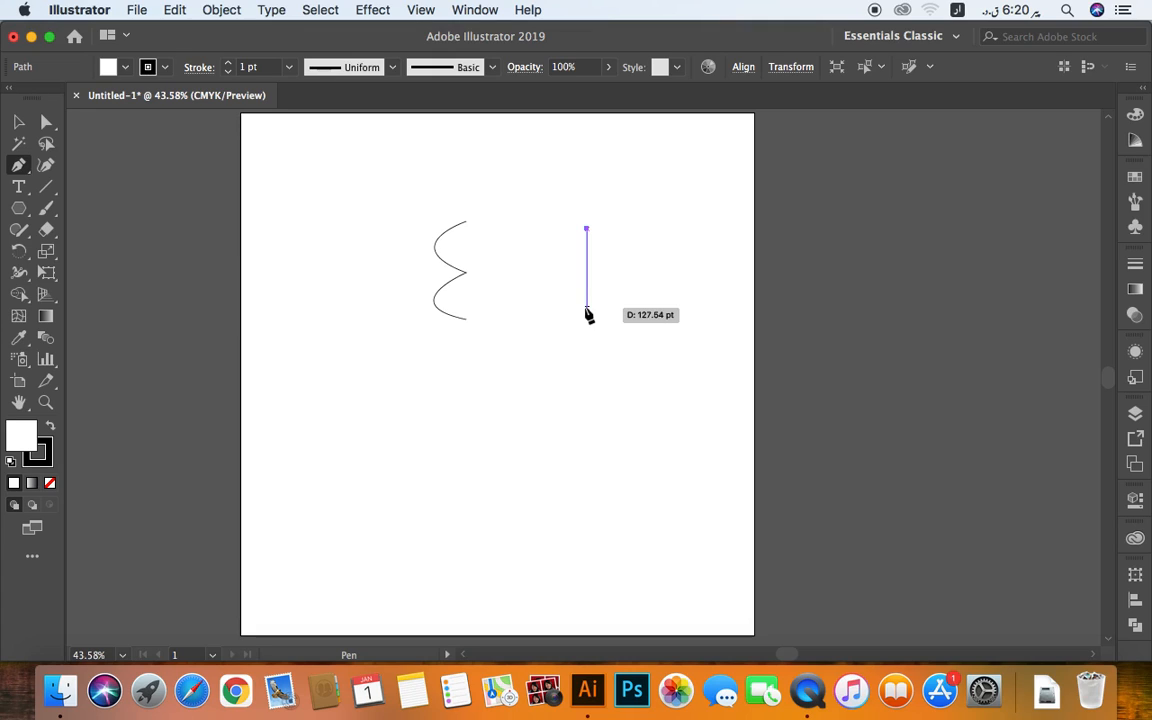
left_click_drag(587, 298, 636, 331)
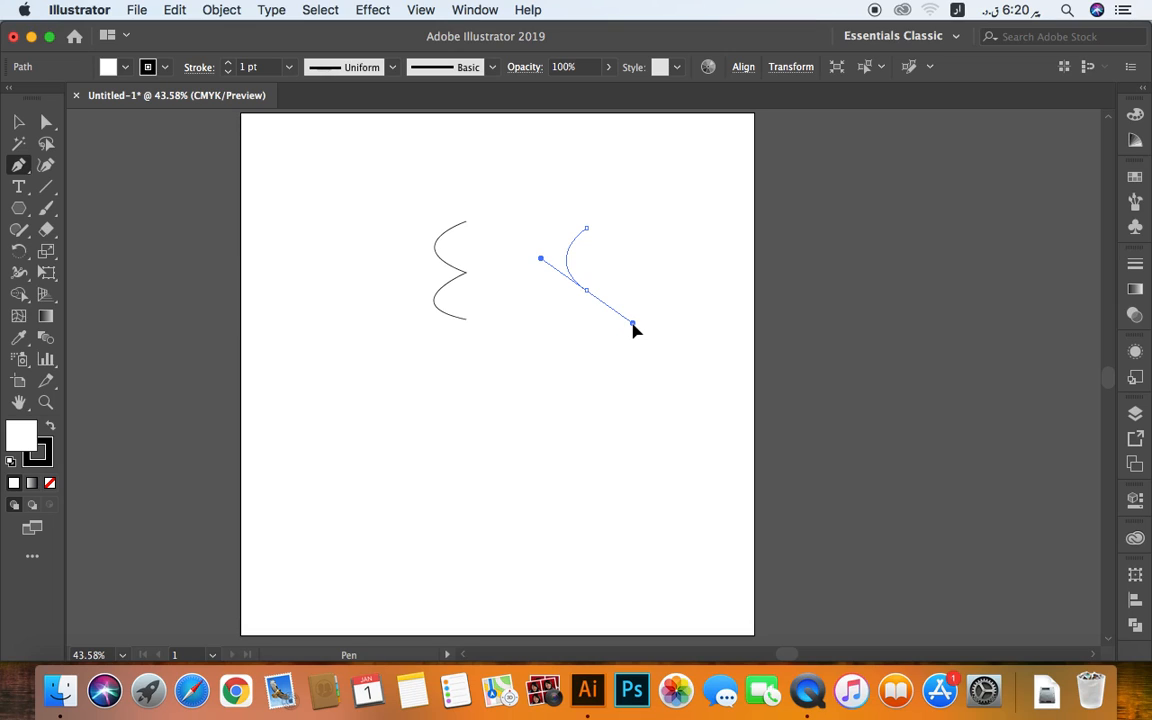
left_click_drag(632, 330, 531, 328)
left_click_drag(480, 270, 590, 240)
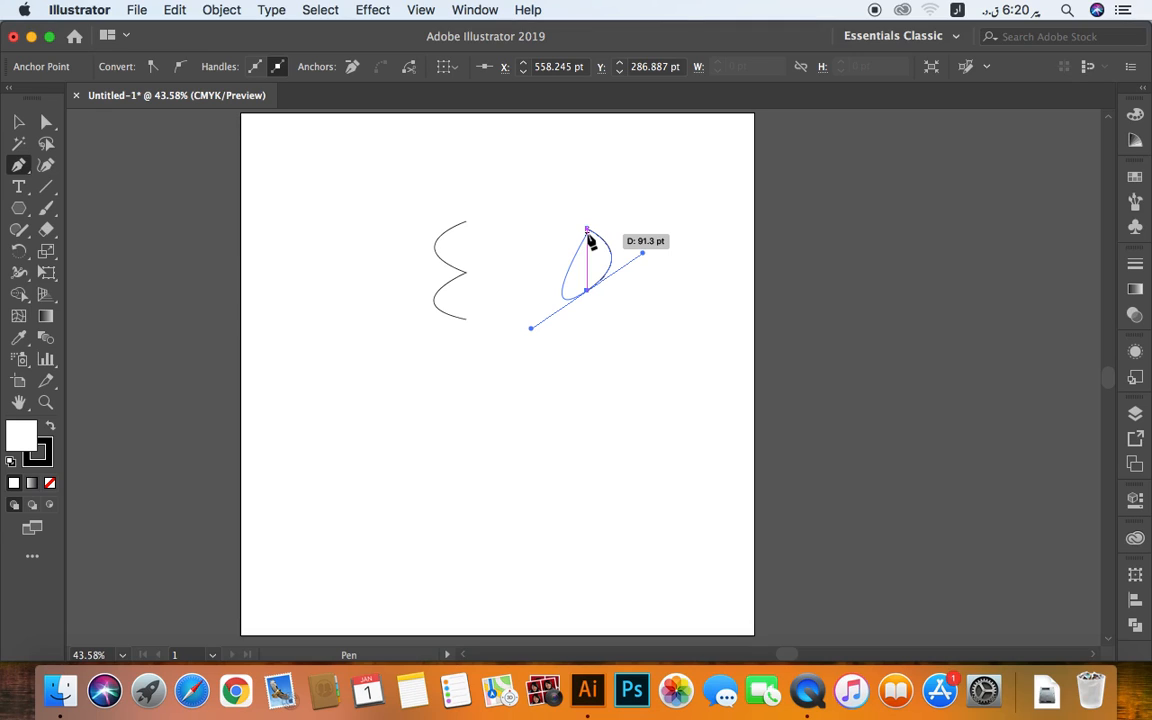
left_click_drag(590, 240, 542, 260)
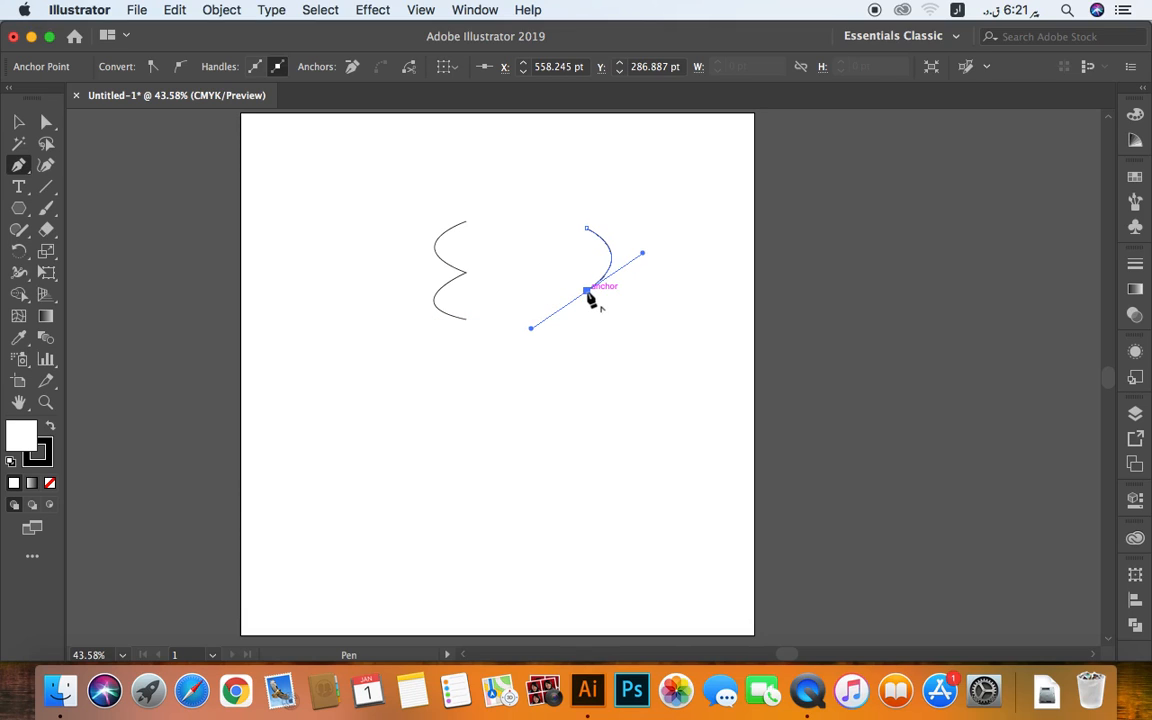
Remove the lower anchor's outgoing handle, close the arc with a straight vertical edge into a D shape, and deselect it
left_click(588, 292)
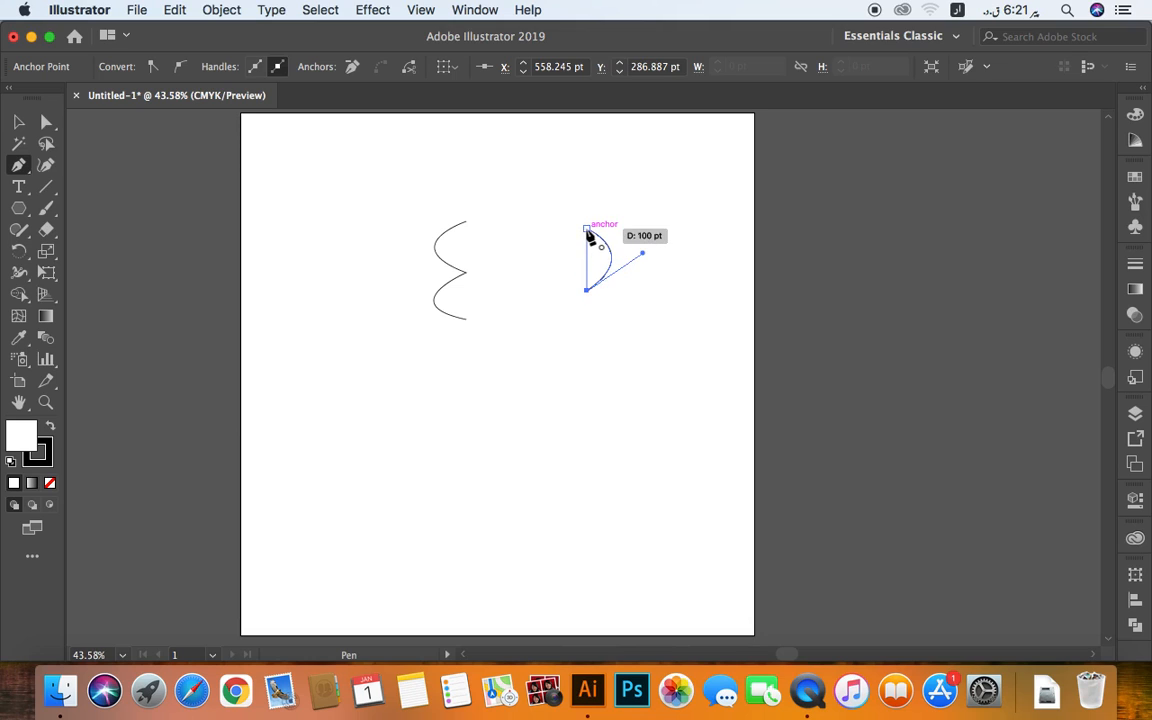
key("v")
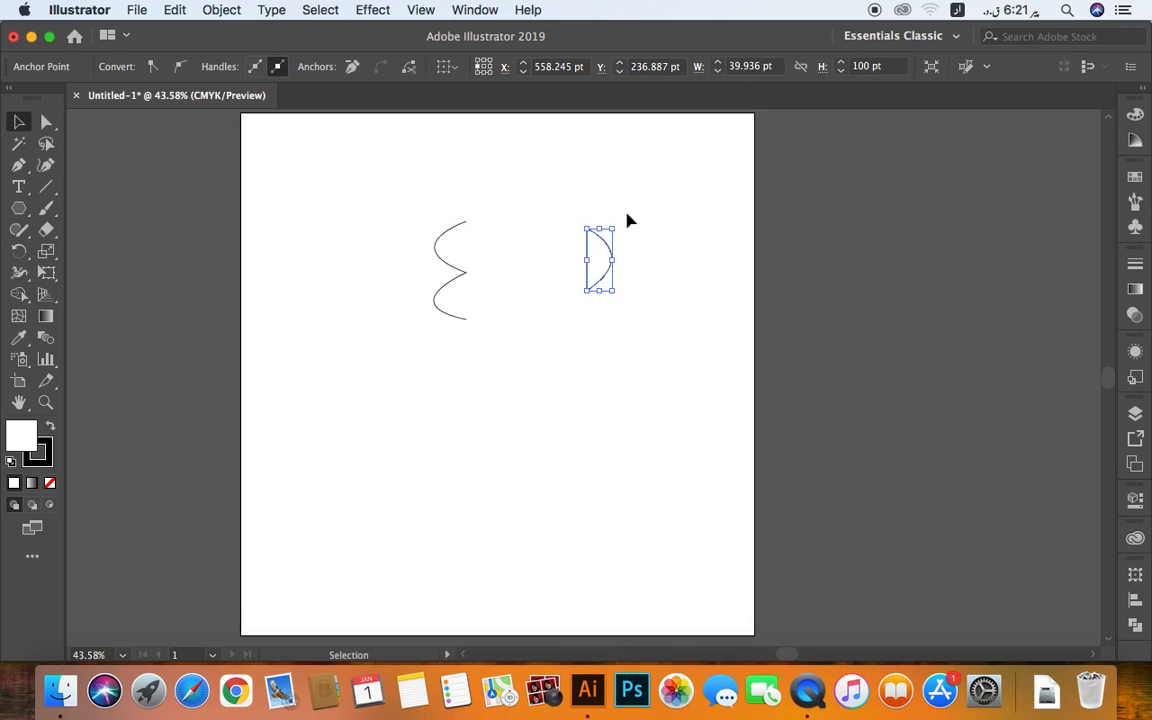
left_click_drag(628, 220, 585, 255)
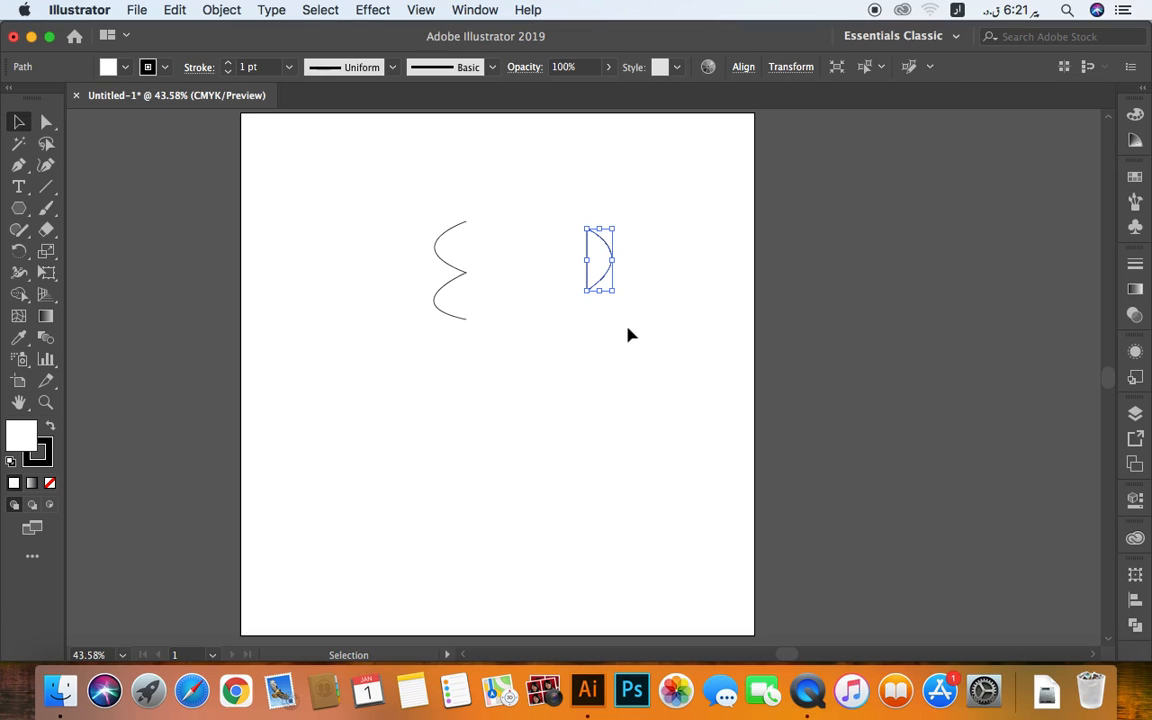
left_click(500, 340)
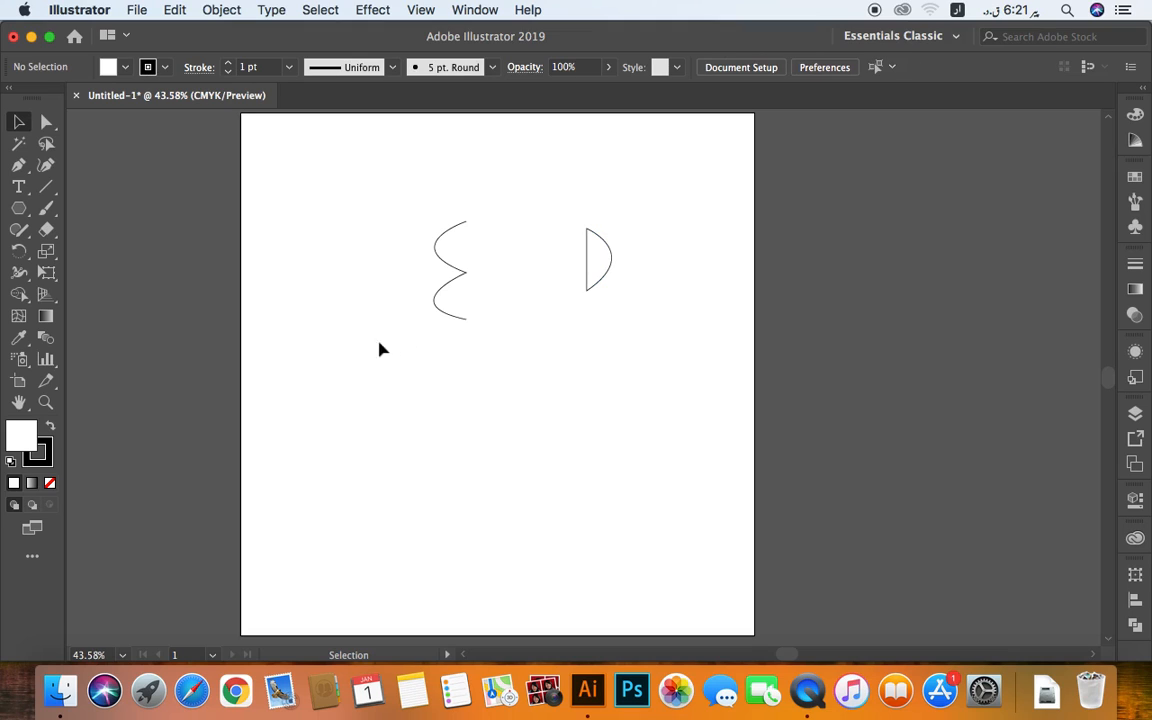
Select both the stacked arcs and the D shape and delete them to clear the artboard
left_click_drag(379, 343, 741, 216)
left_click(609, 297)
left_click_drag(612, 277, 378, 363)
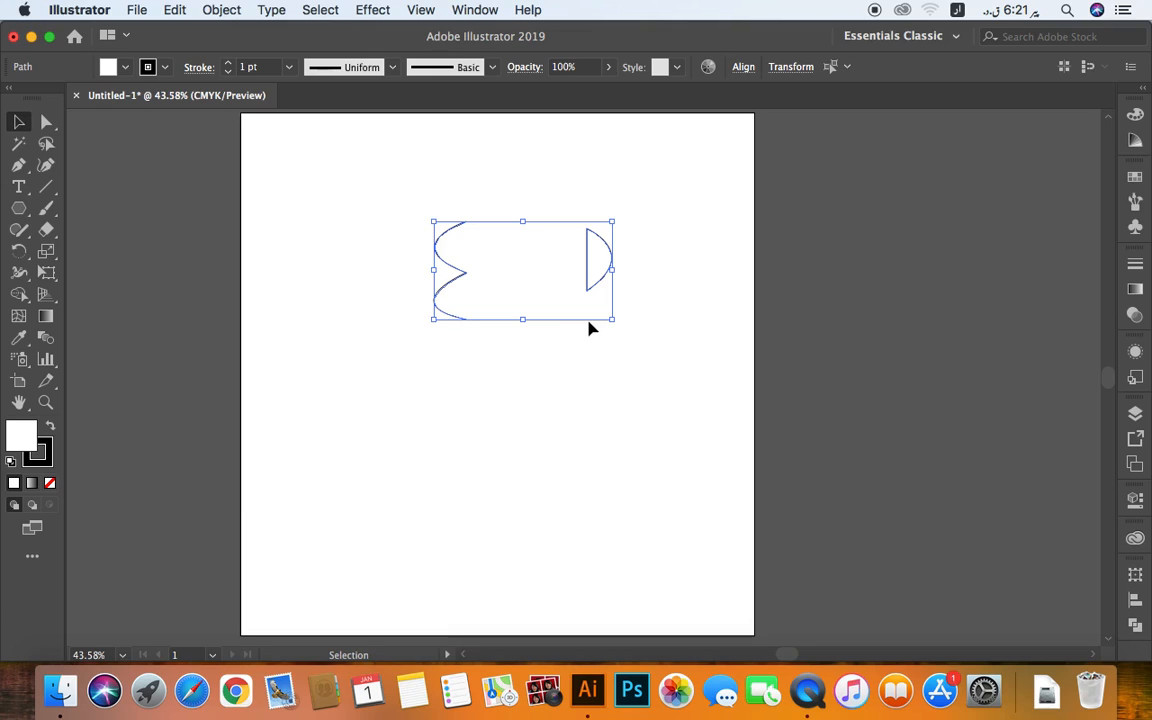
left_click(589, 370)
left_click_drag(653, 221, 388, 342)
key("Delete")
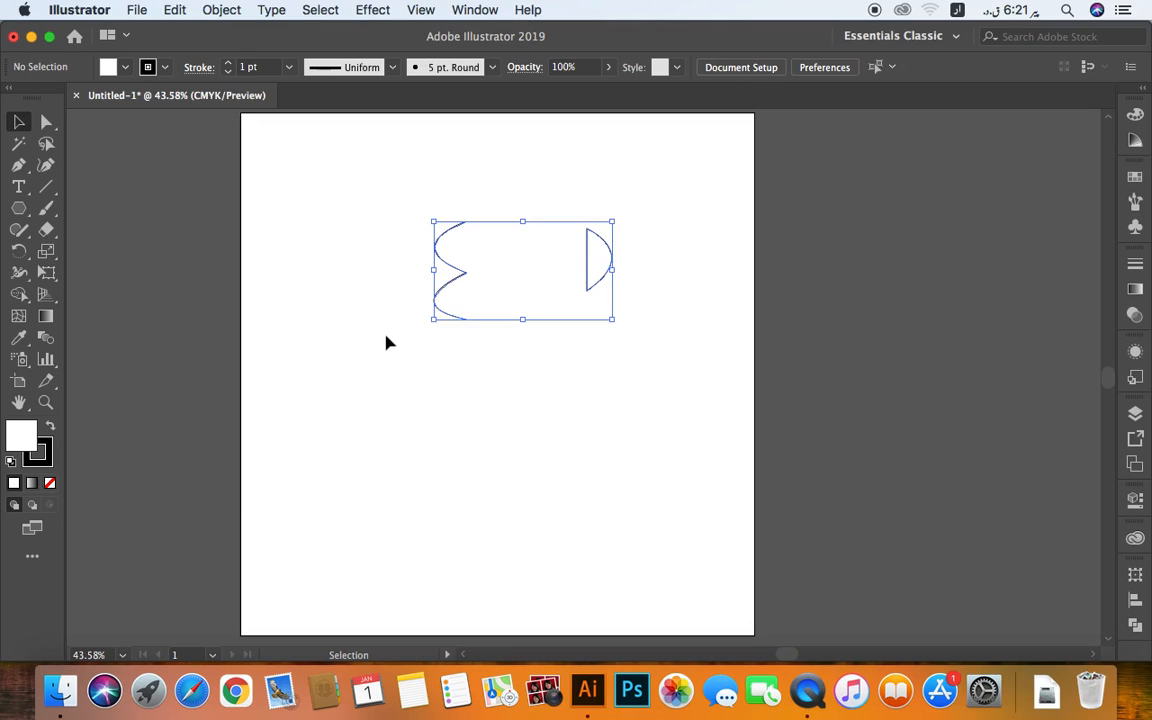
Draw an open Pen profile: a 102 pt horizontal edge, a 107 pt diagonal inward, and a right-bulging curve ending about 448 pt below the start
left_click(18, 165)
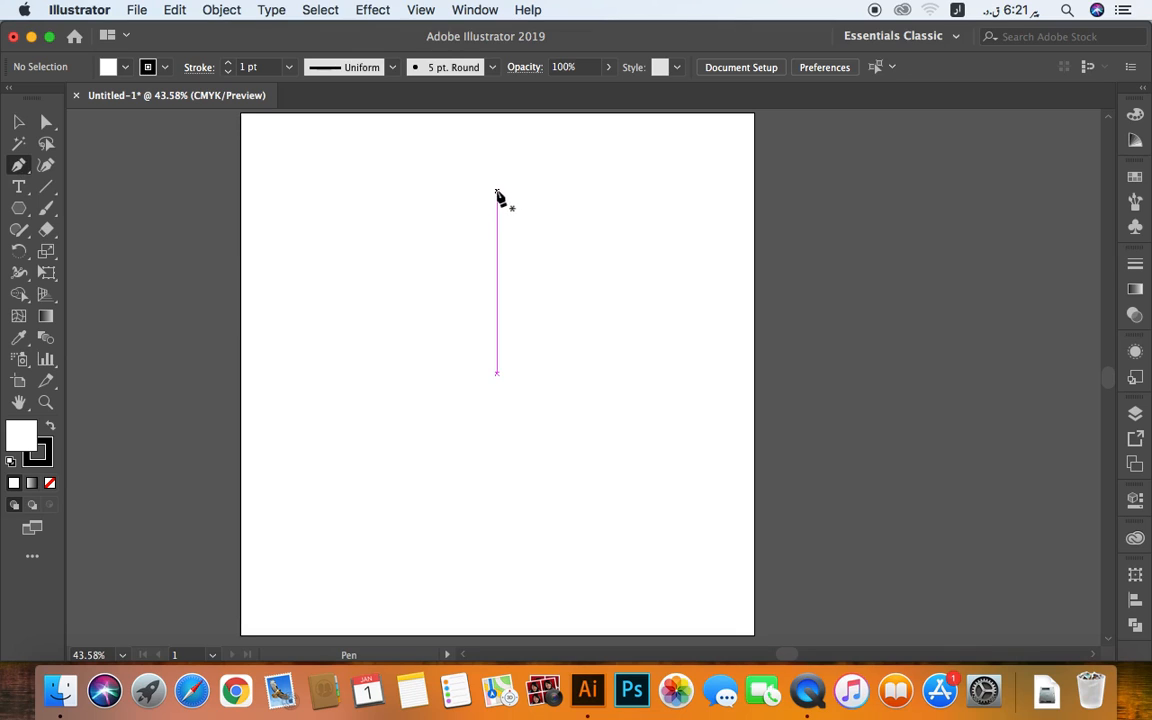
left_click(496, 186)
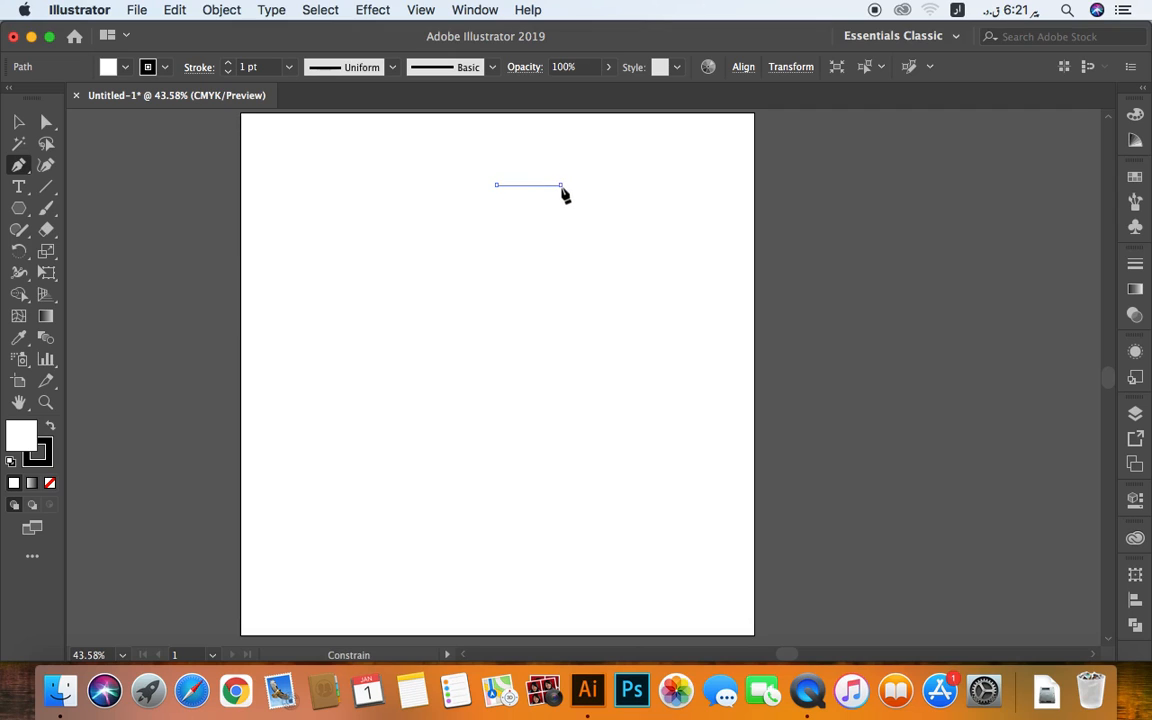
left_click(561, 186)
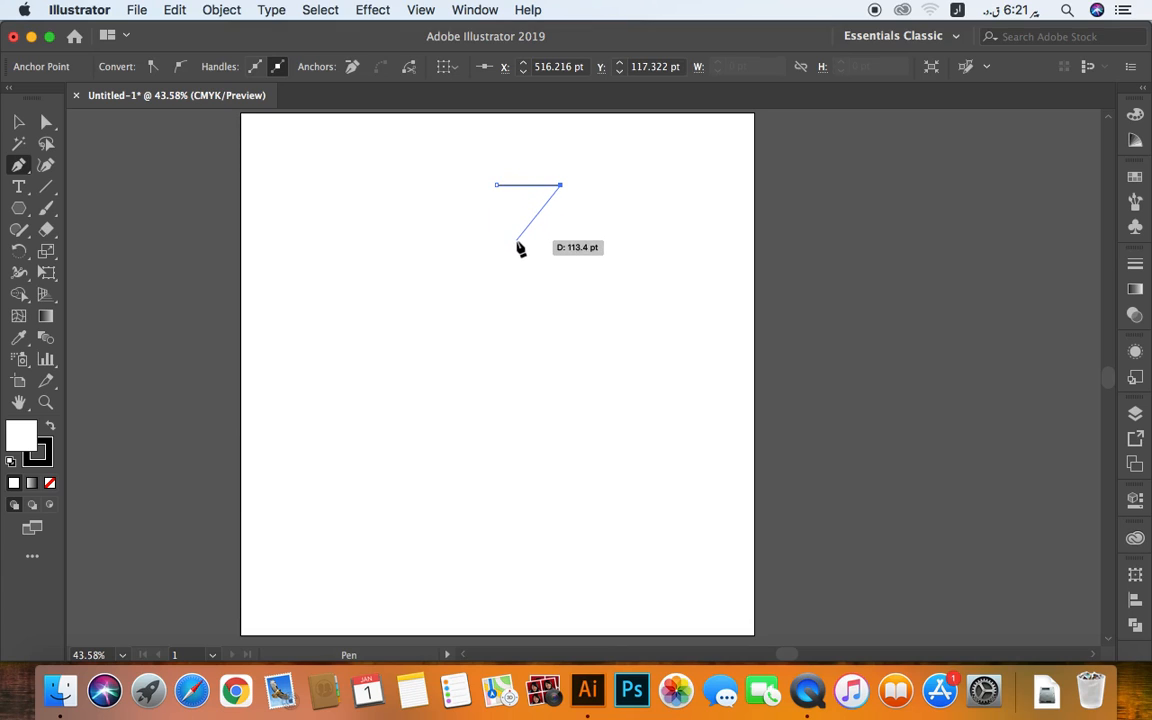
left_click(518, 238)
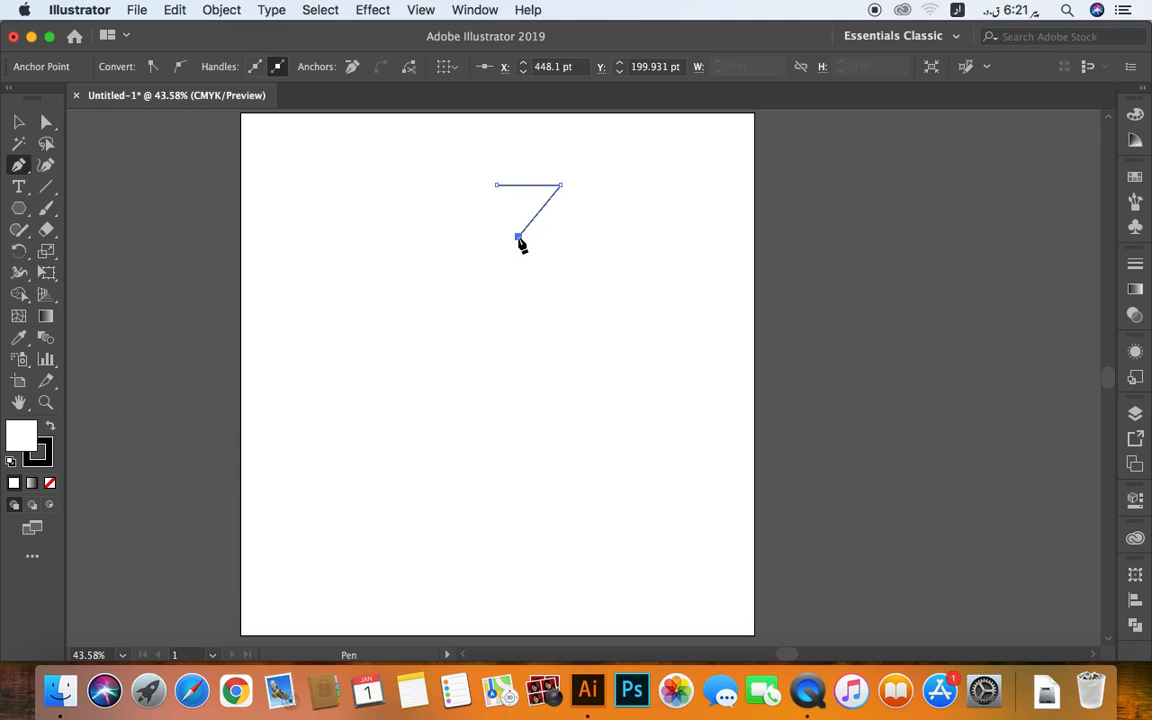
key("space")
left_click_drag(520, 298, 542, 271)
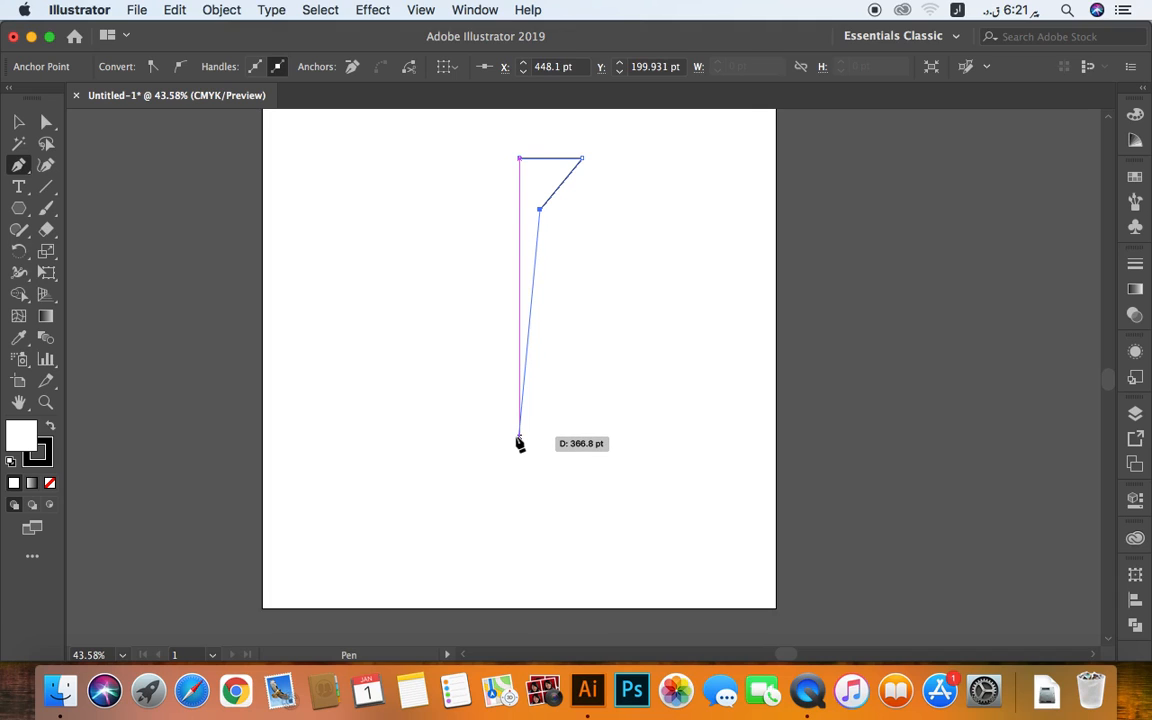
left_click_drag(519, 440, 328, 488)
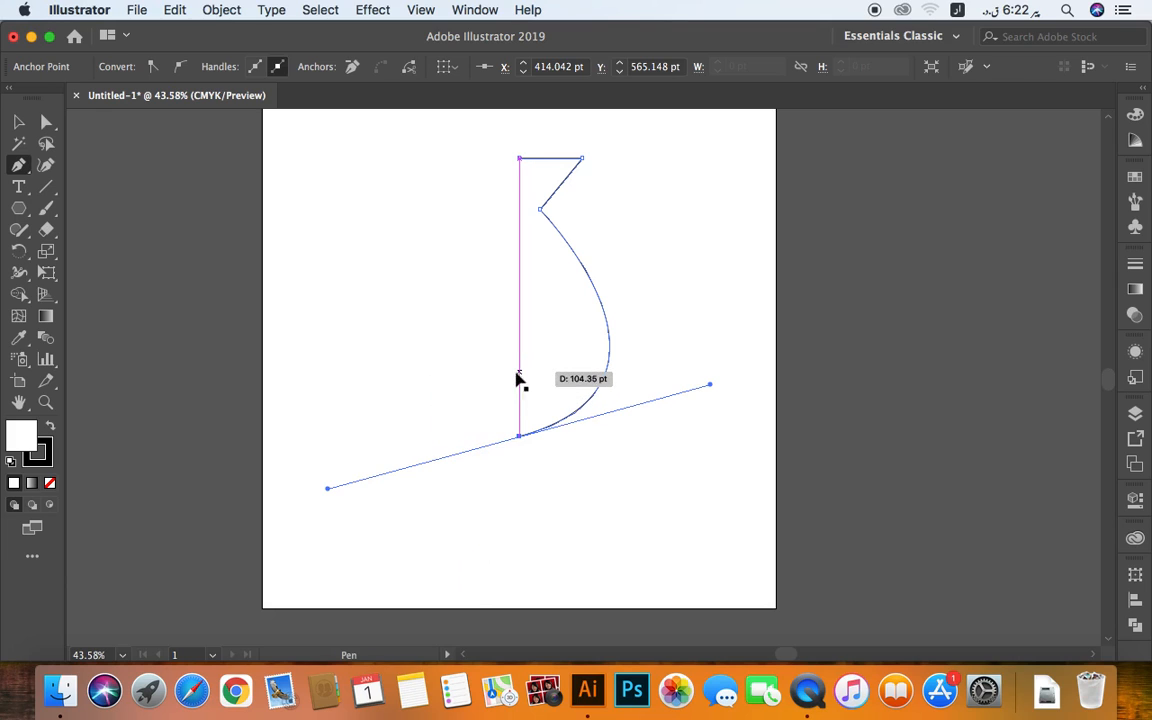
Reflect a copy of the open profile across the vertical axis, keeping the original in place
key("v")
left_click_drag(631, 276, 550, 334)
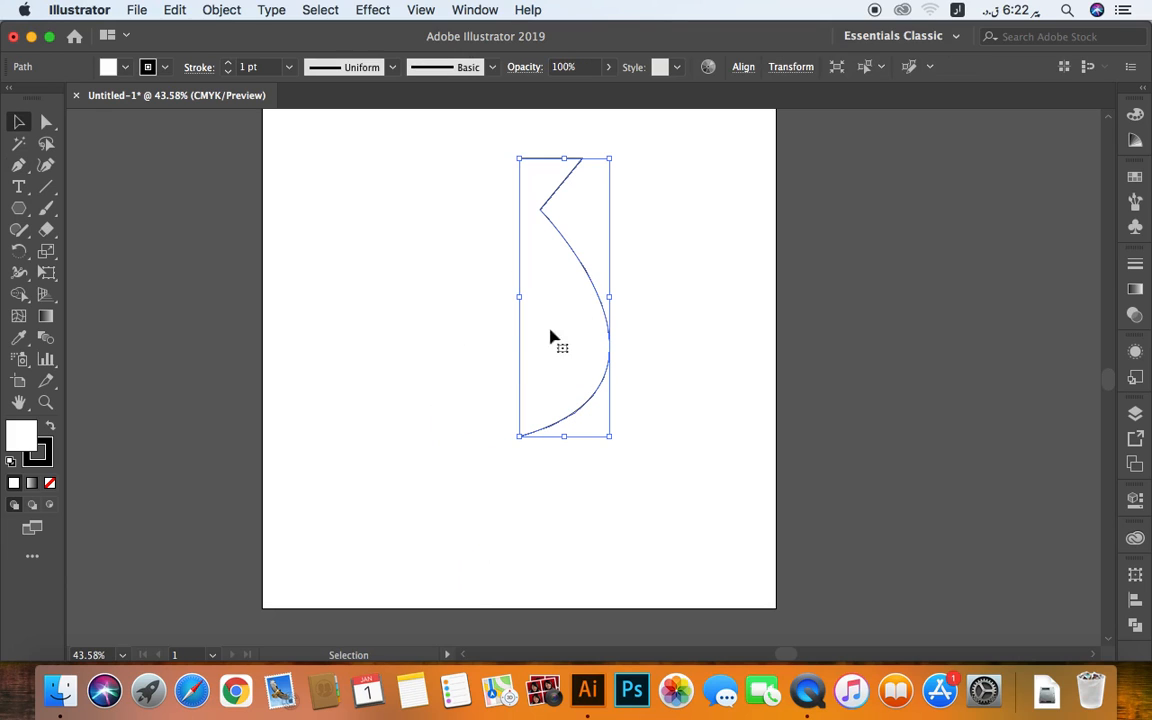
right_click(584, 291)
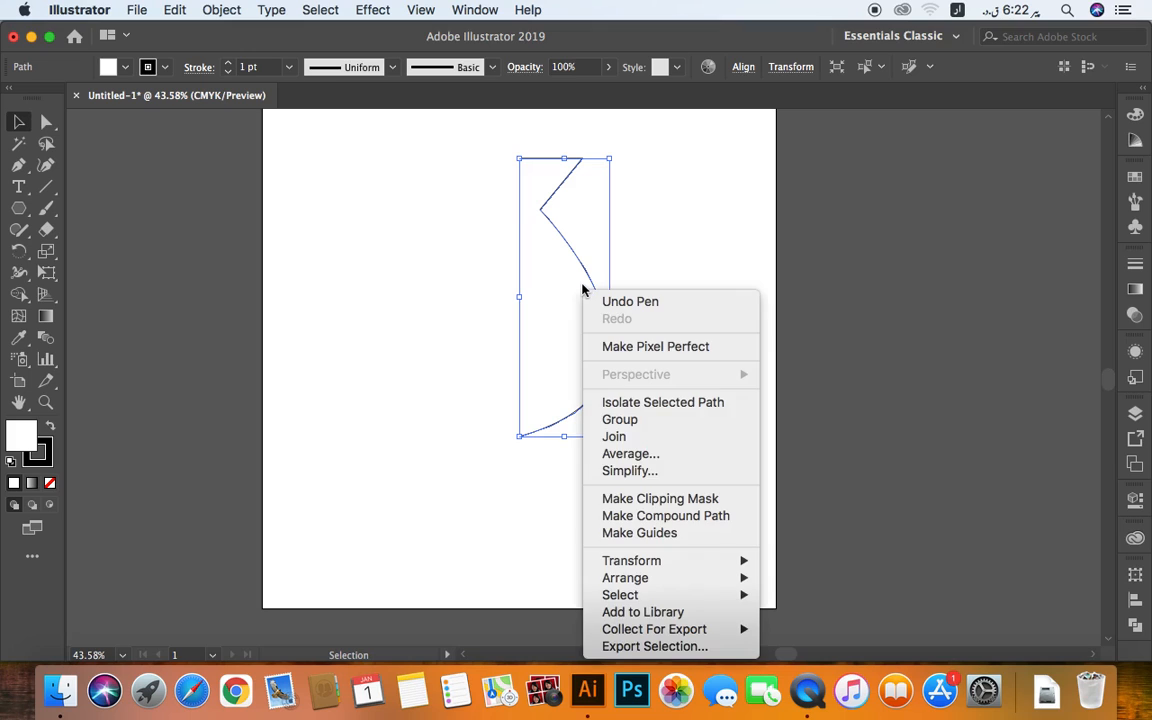
mouse_move(750, 563)
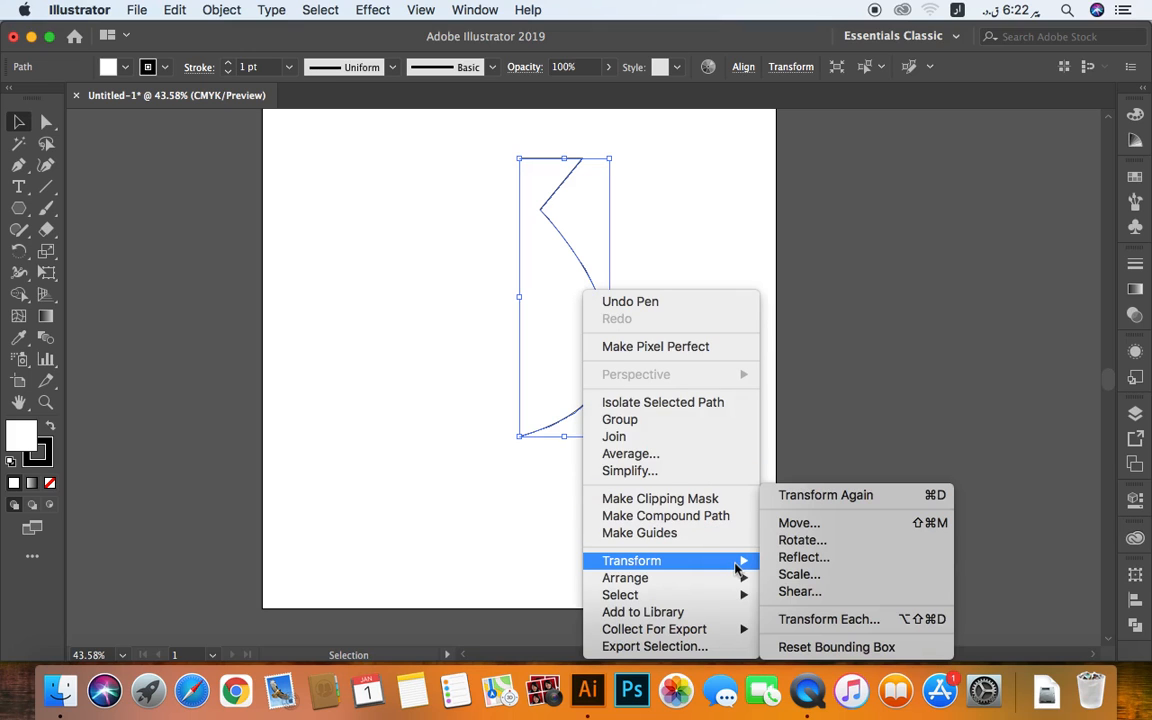
left_click(803, 559)
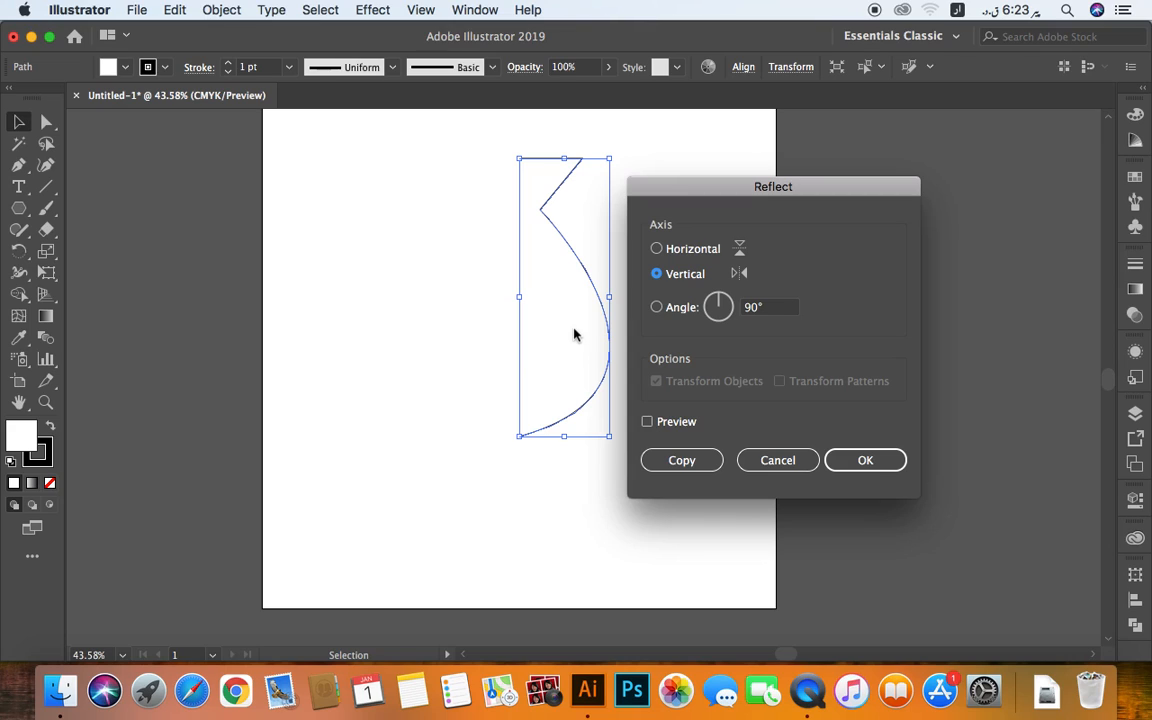
left_click(648, 424)
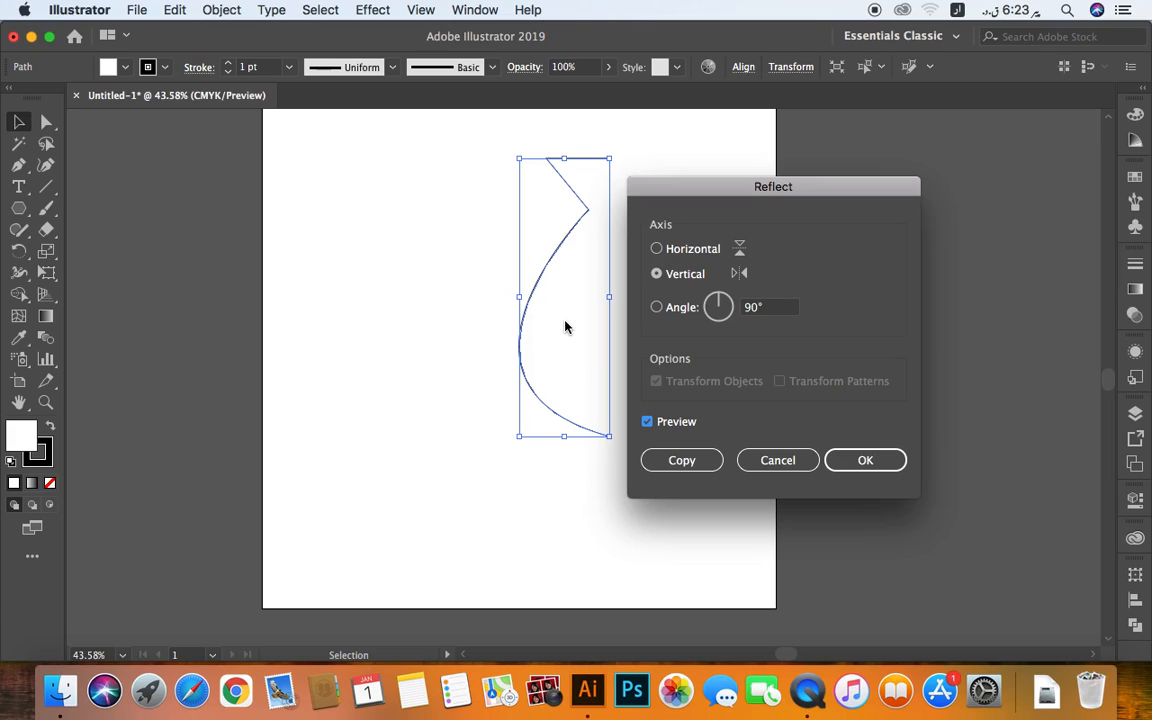
left_click(865, 461)
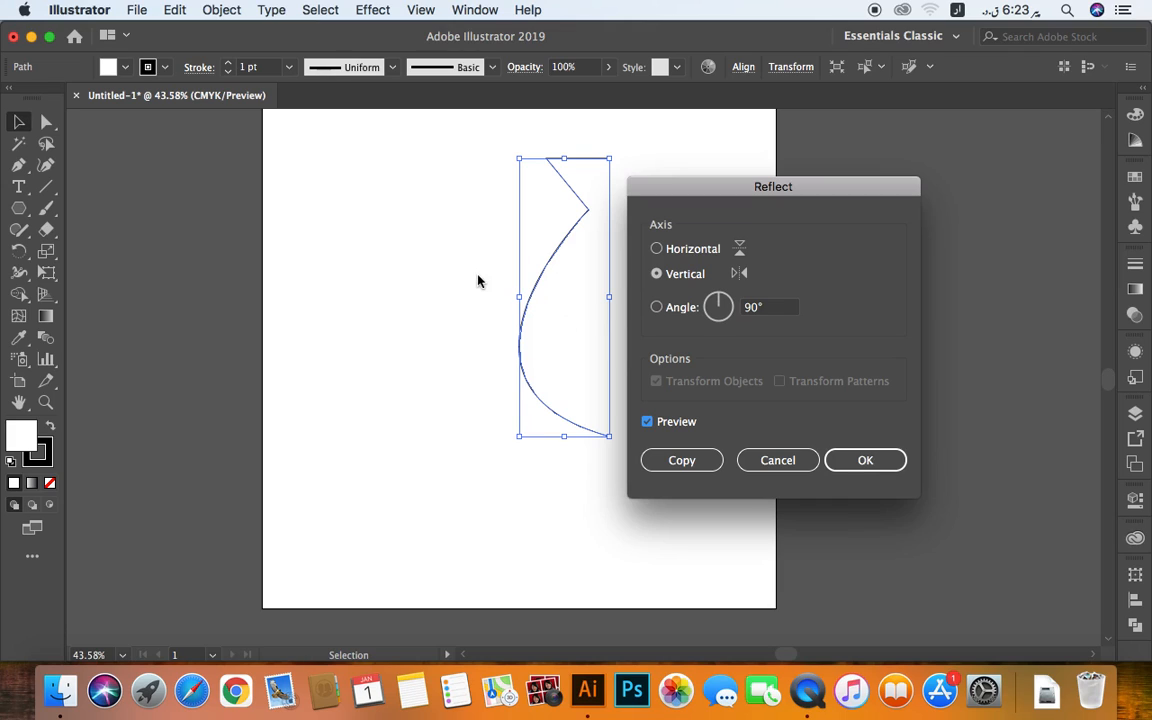
left_click(684, 462)
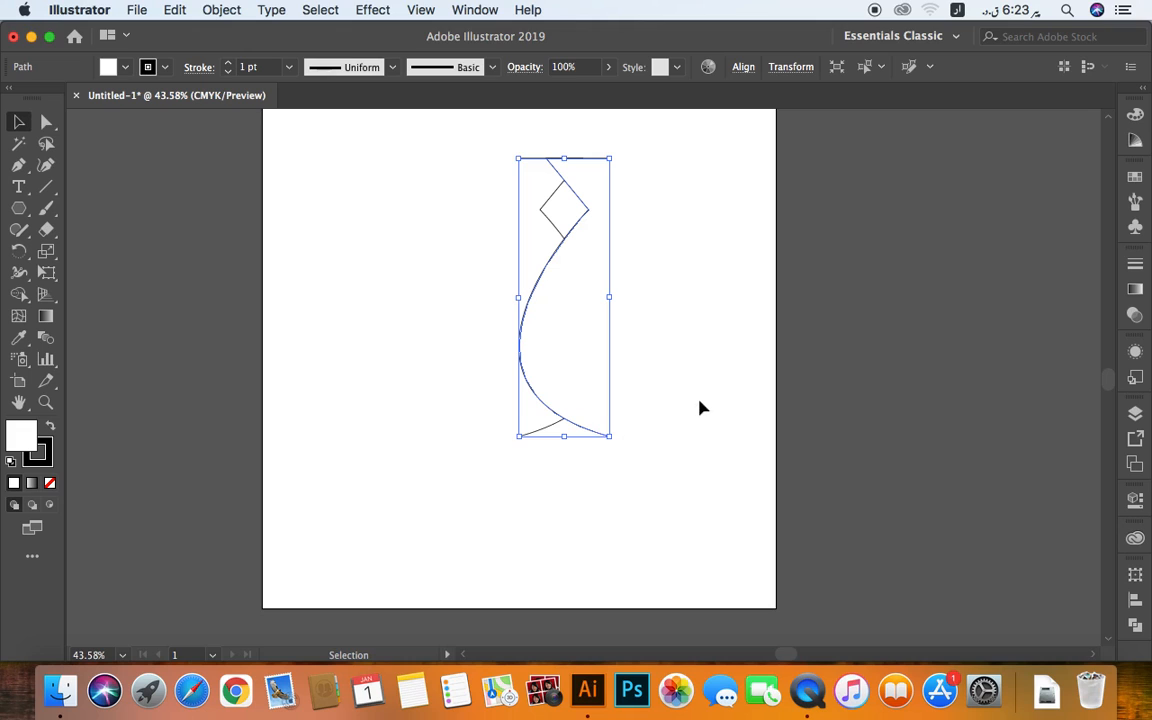
Move the mirrored copy to the left of the original so the two halves face each other as a vase outline
left_click(600, 380)
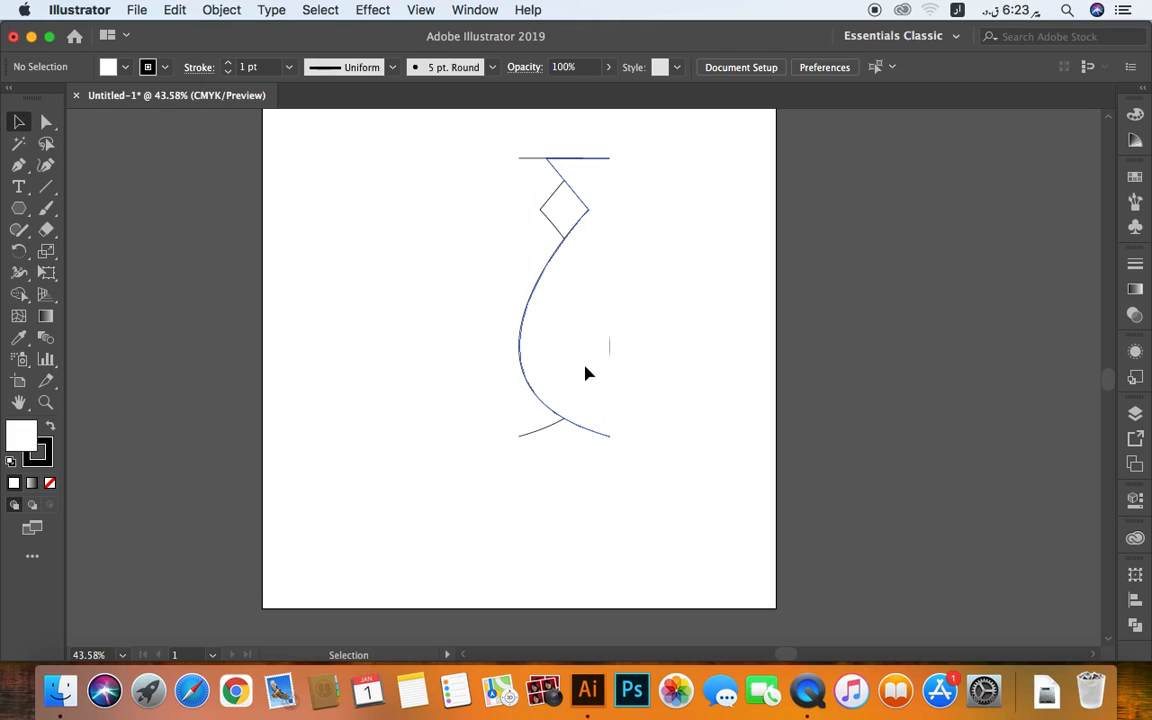
left_click_drag(586, 373, 465, 360)
left_click_drag(463, 358, 465, 360)
left_click(490, 478)
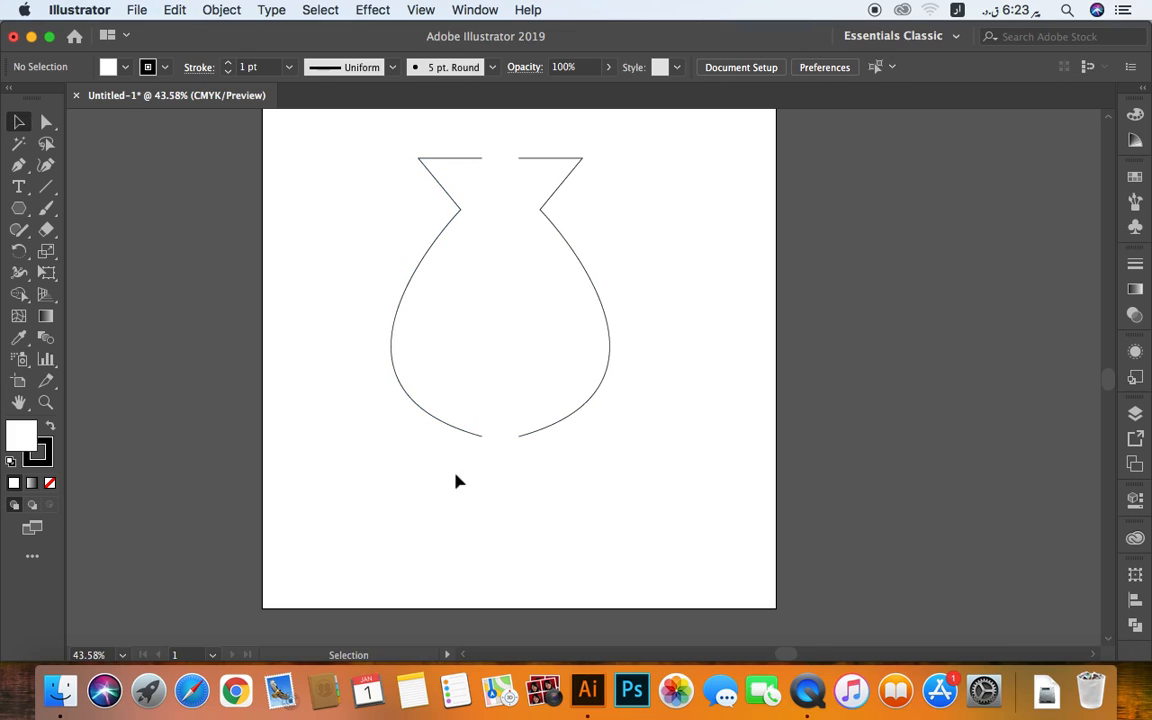
Set the fill of both vase halves to None and deselect them
left_click_drag(420, 476, 364, 438)
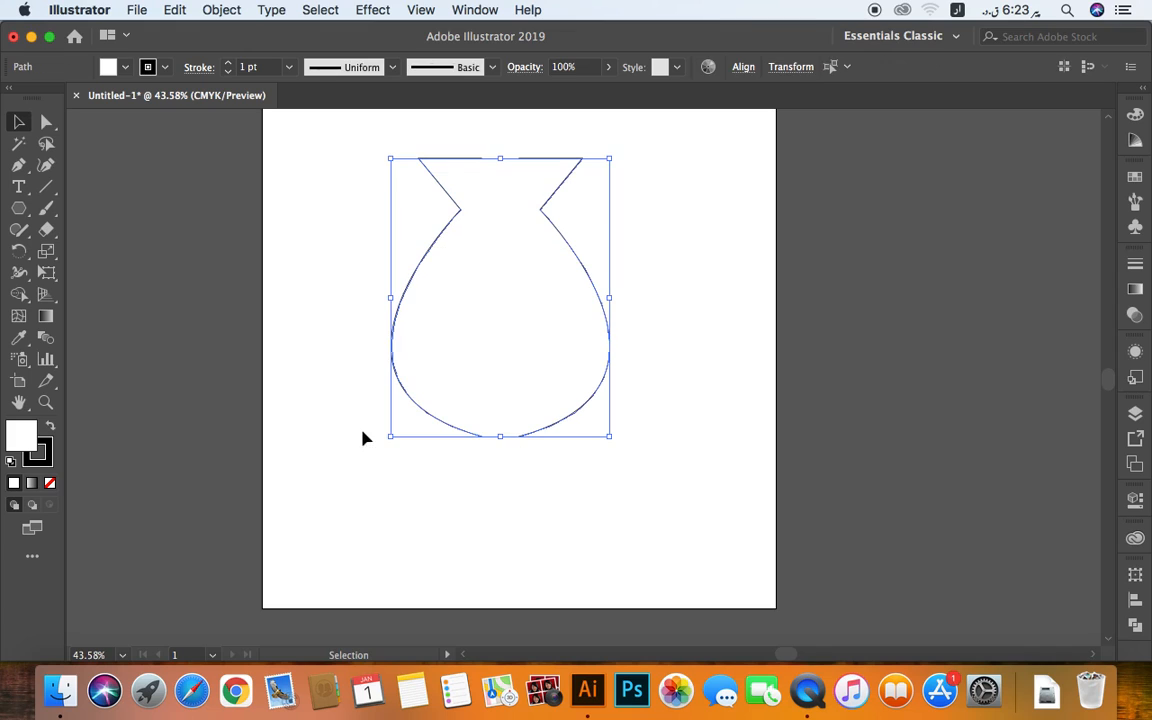
left_click(118, 67)
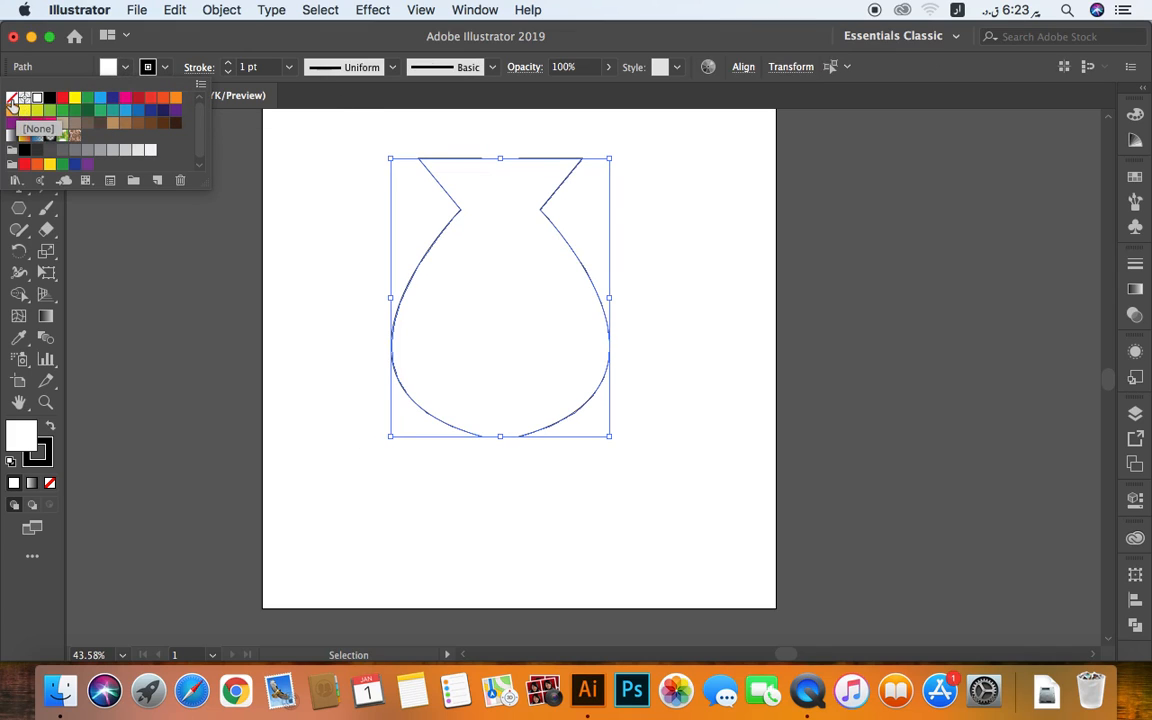
left_click(12, 98)
left_click(355, 208)
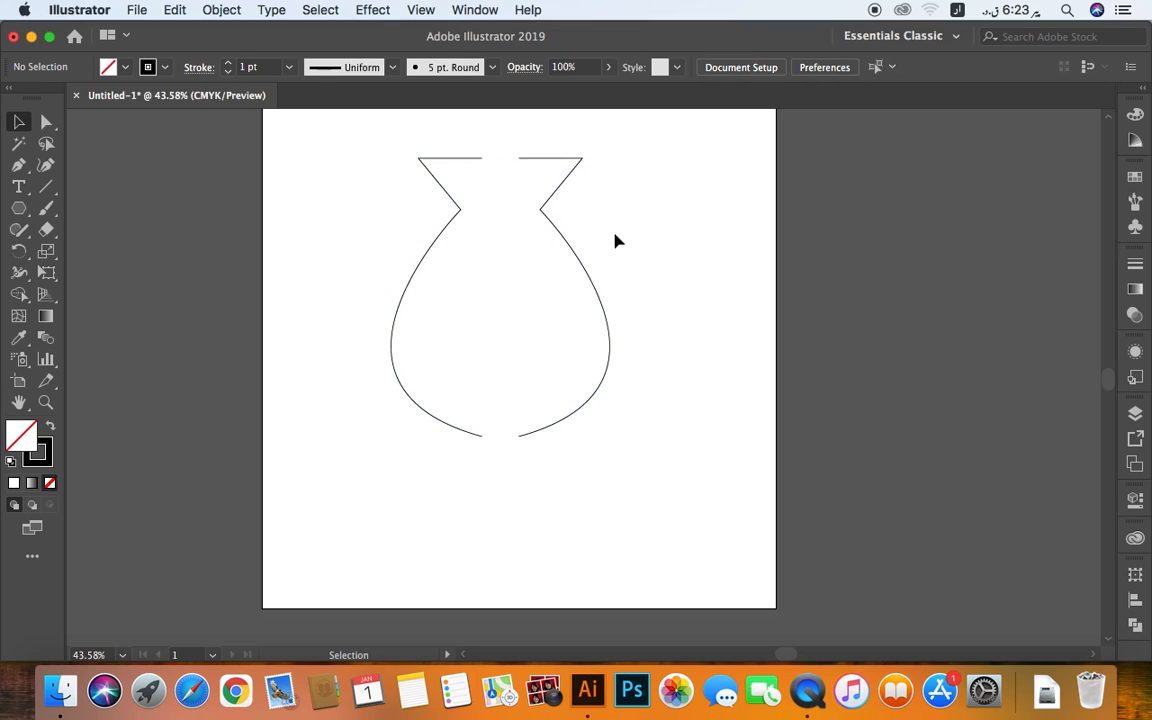
left_click_drag(643, 211, 378, 298)
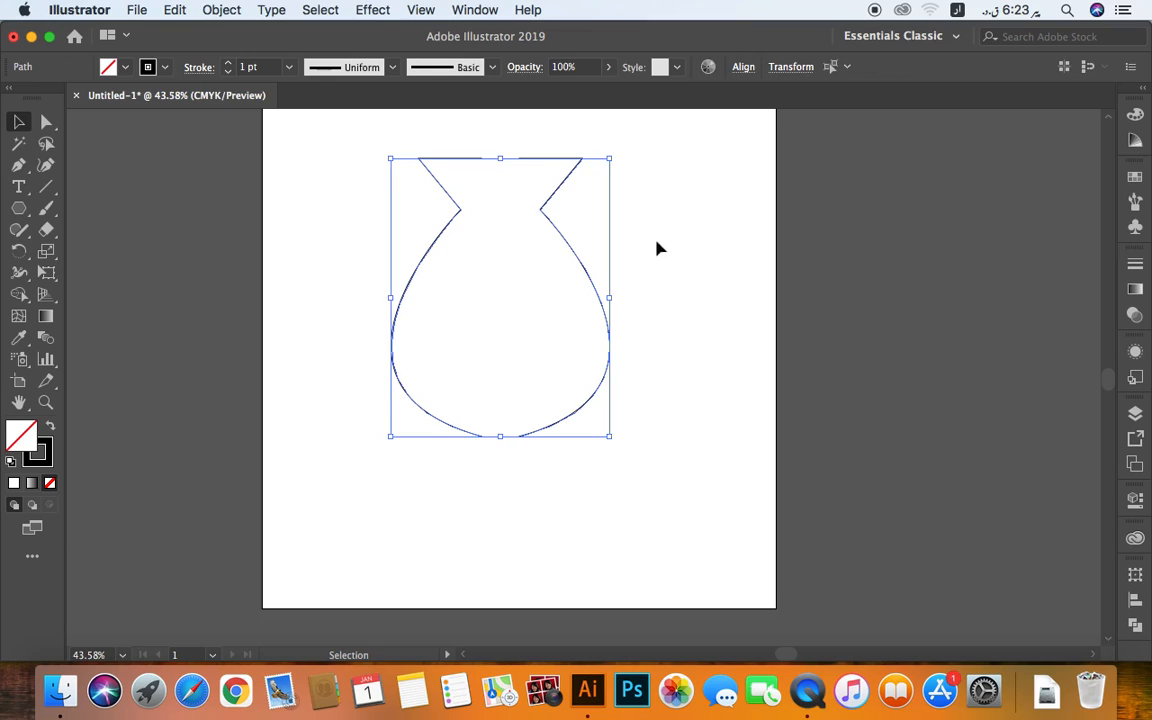
left_click(522, 211)
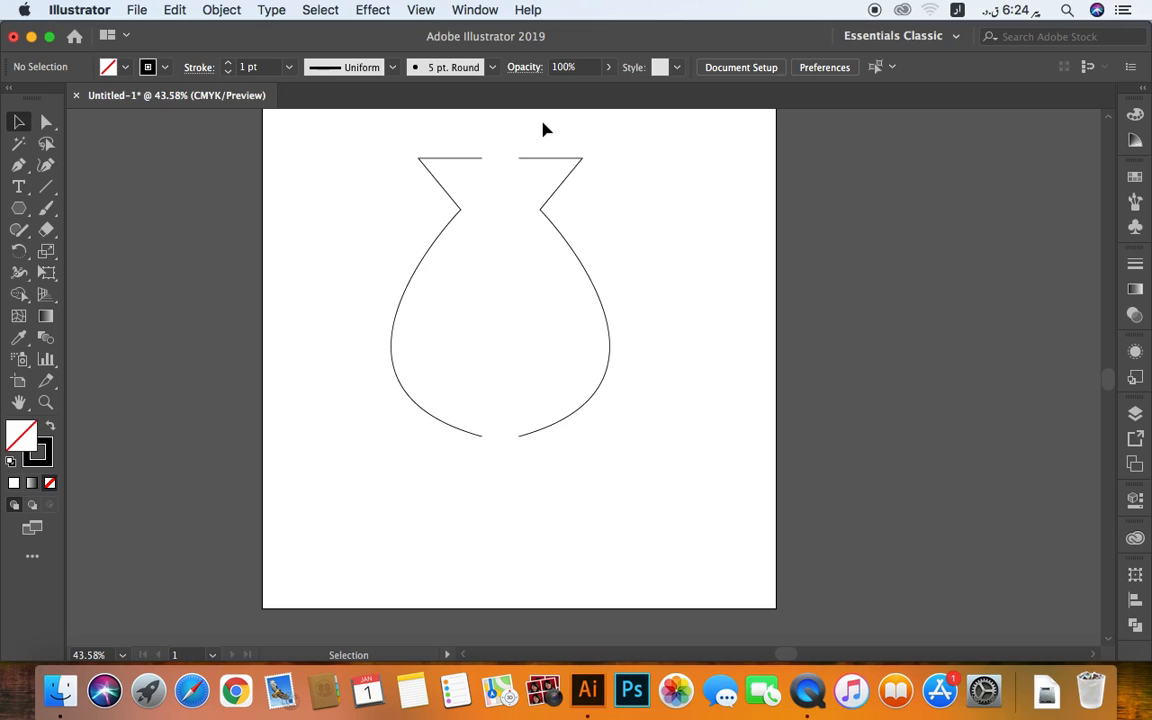
Show the rulers and place a vertical guide along the right vase half's open ends
key("a")
key("super+r")
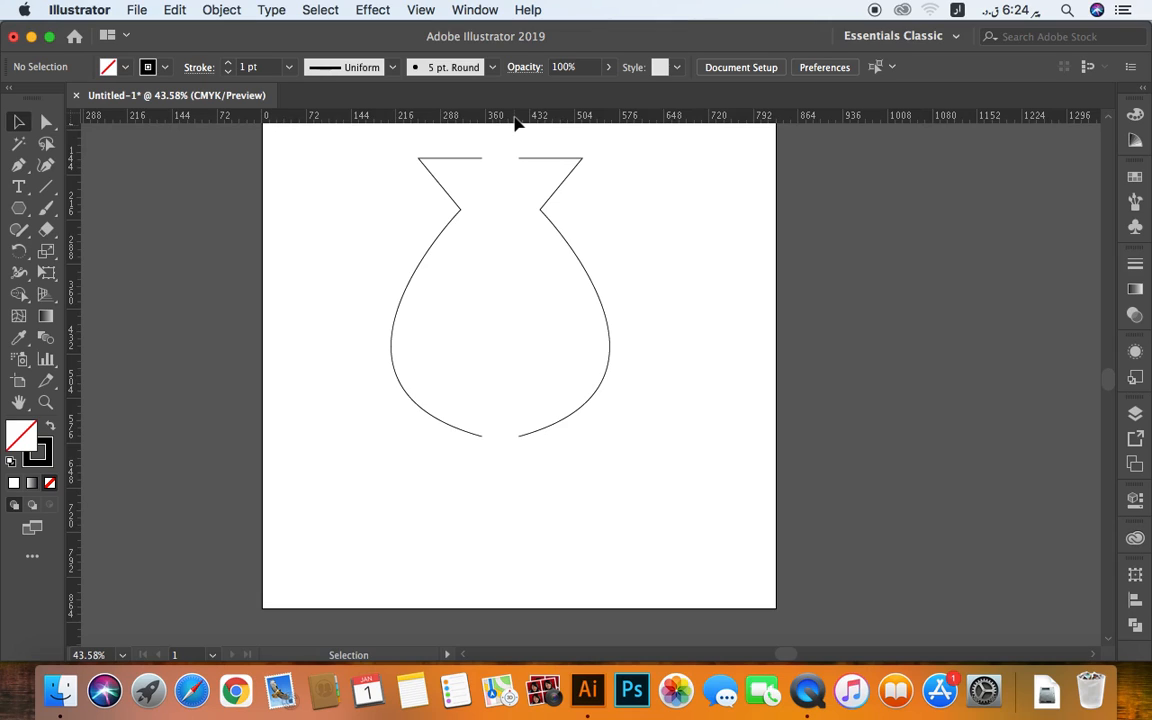
mouse_move(514, 117)
left_mouse_down()
mouse_move(518, 139)
mouse_move(517, 115)
left_mouse_up()
left_click_drag(70, 262, 520, 239)
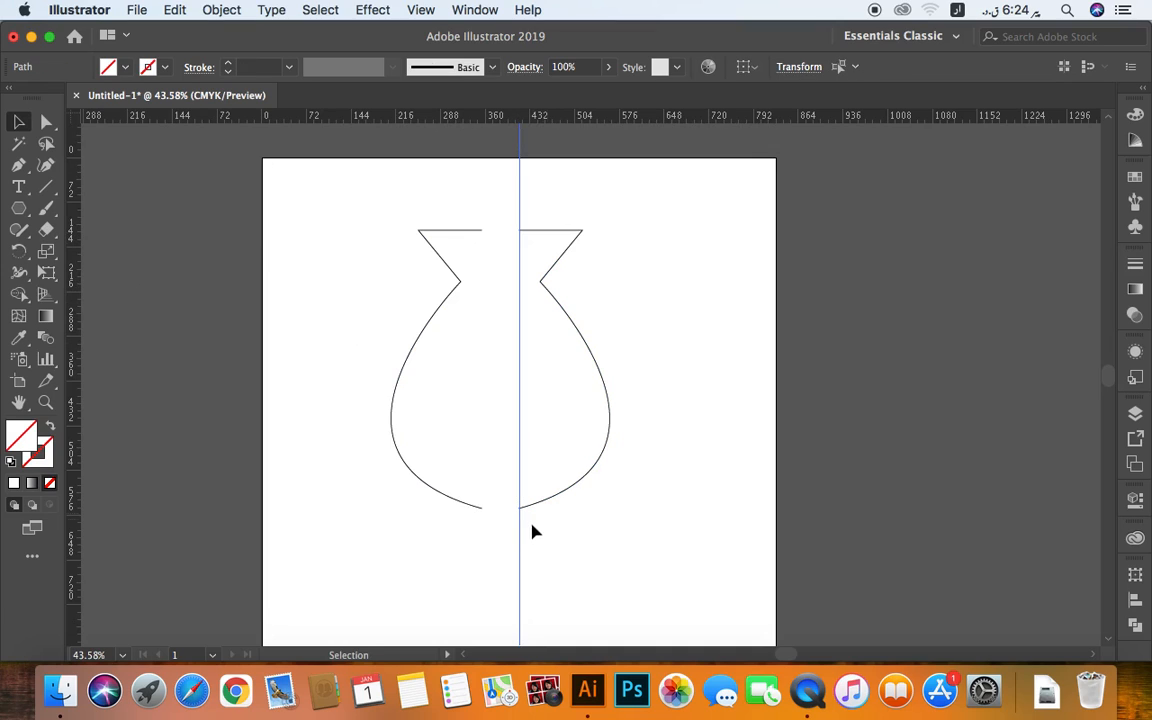
left_click(487, 279)
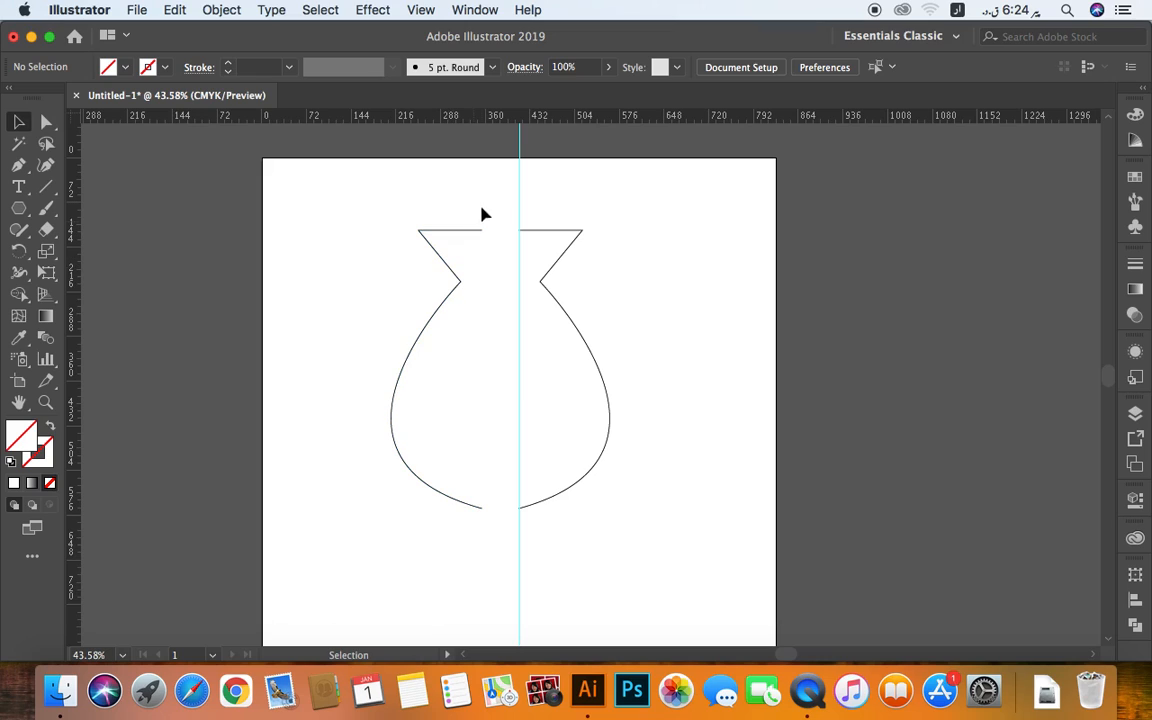
Lock the guides, then select a vase half beside the guide and deselect it again
left_click_drag(557, 205, 549, 189)
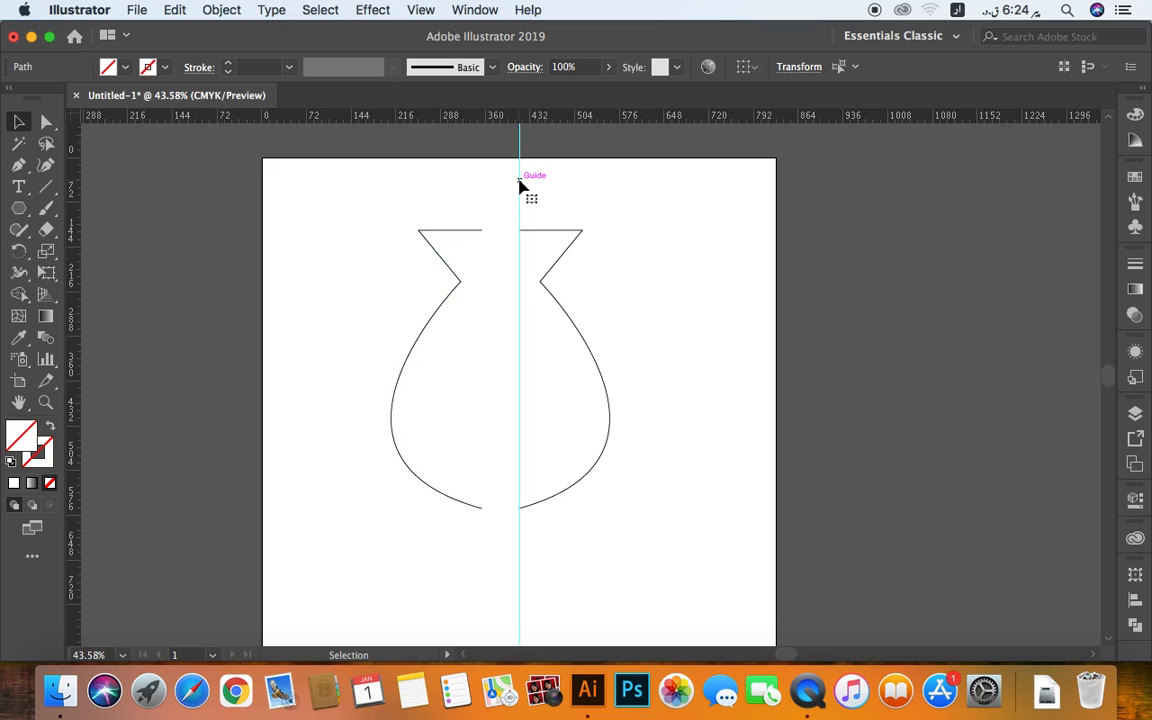
right_click(520, 185)
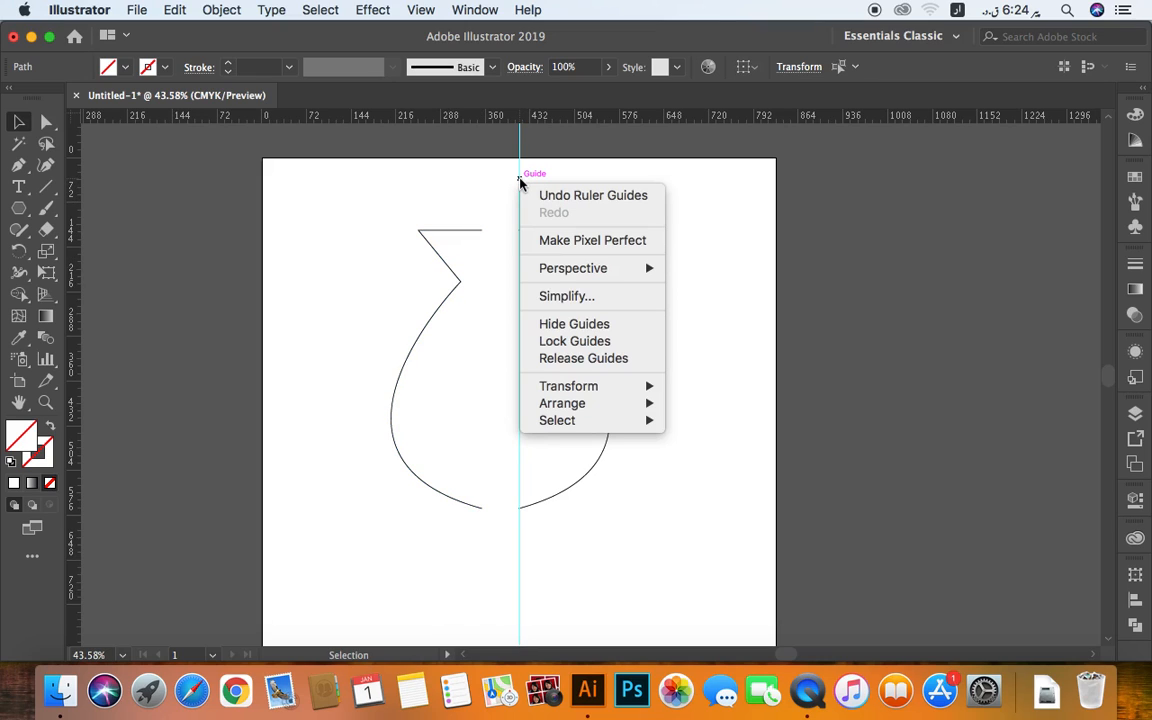
left_click(605, 344)
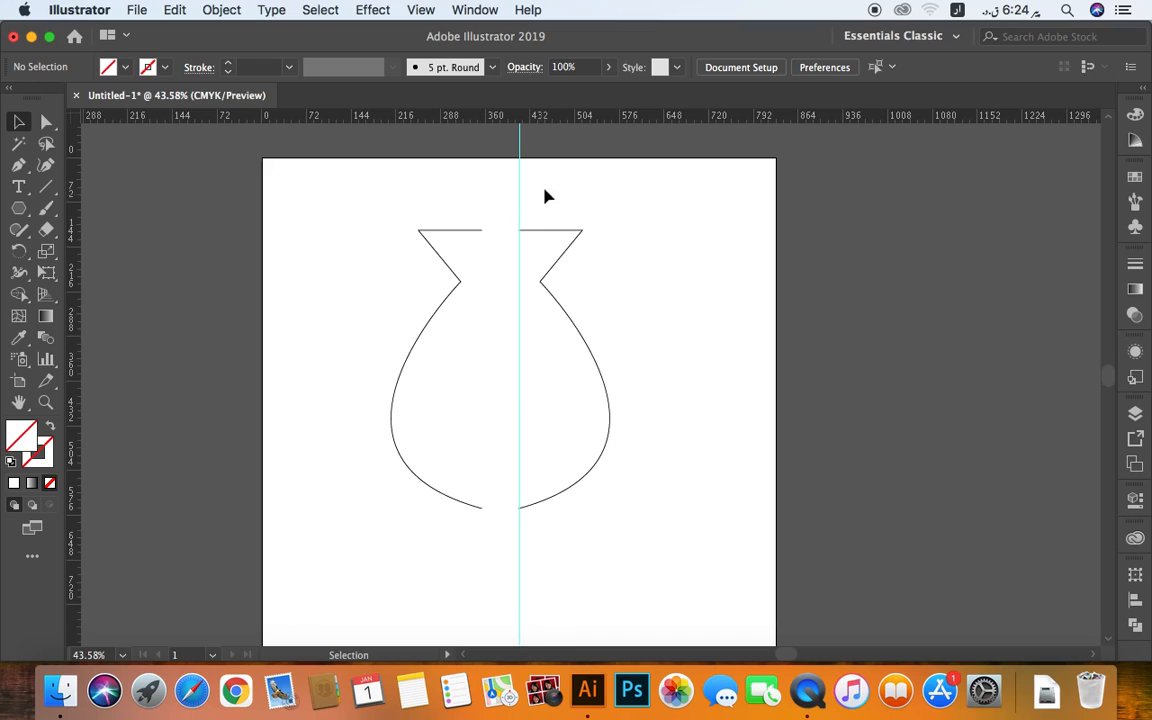
left_click(540, 229)
left_click(447, 232)
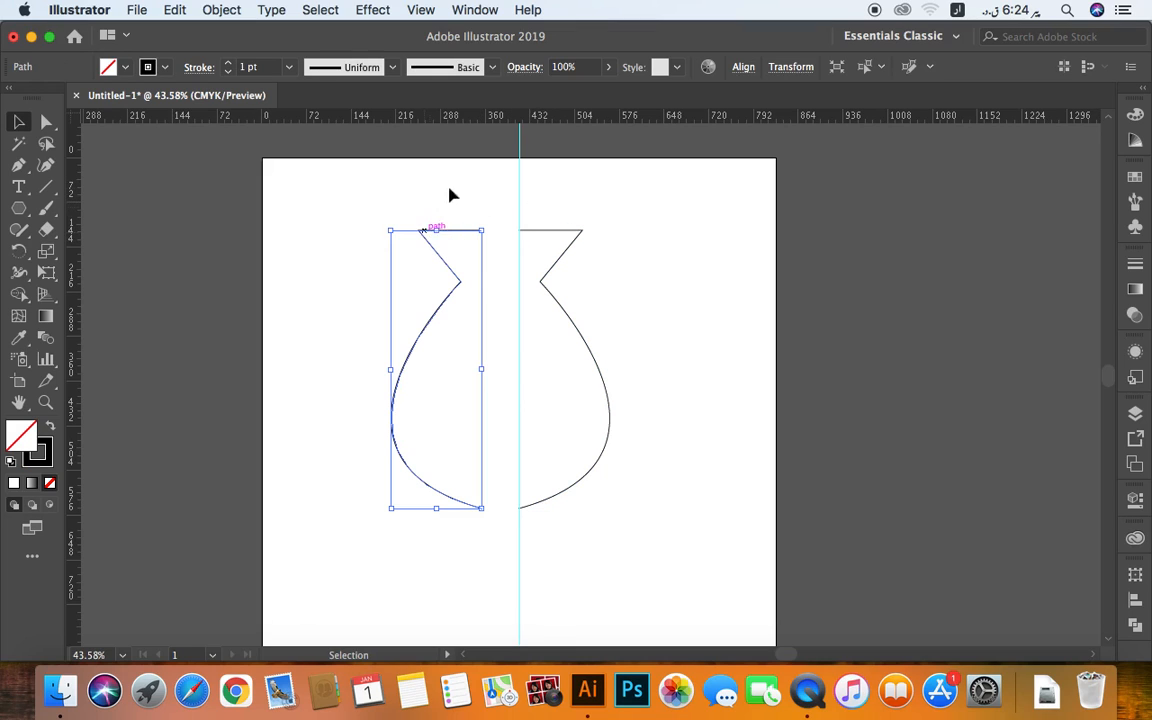
left_click(544, 203)
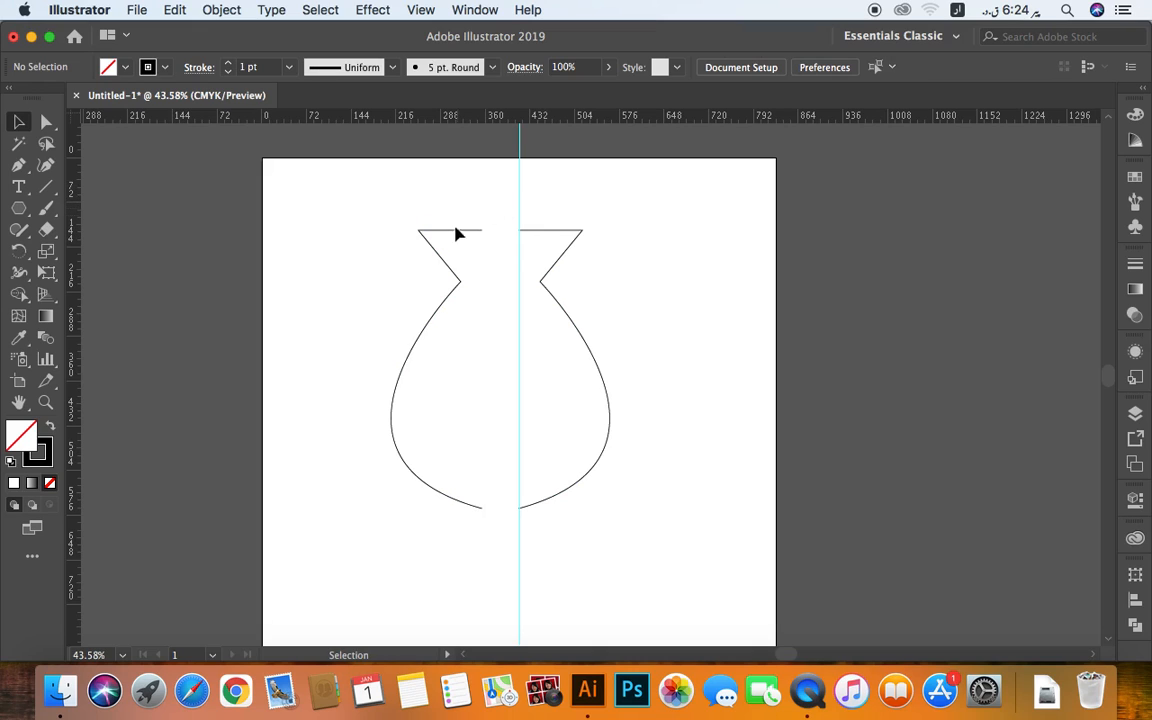
Move the left vase half closer to the guide and duplicate both halves onto the canvas right of the artboard
mouse_move(487, 237)
left_mouse_down()
mouse_move(537, 239)
mouse_move(505, 239)
left_mouse_up()
left_click_drag(617, 291, 322, 392)
key("space")
left_click_drag(563, 443, 444, 450)
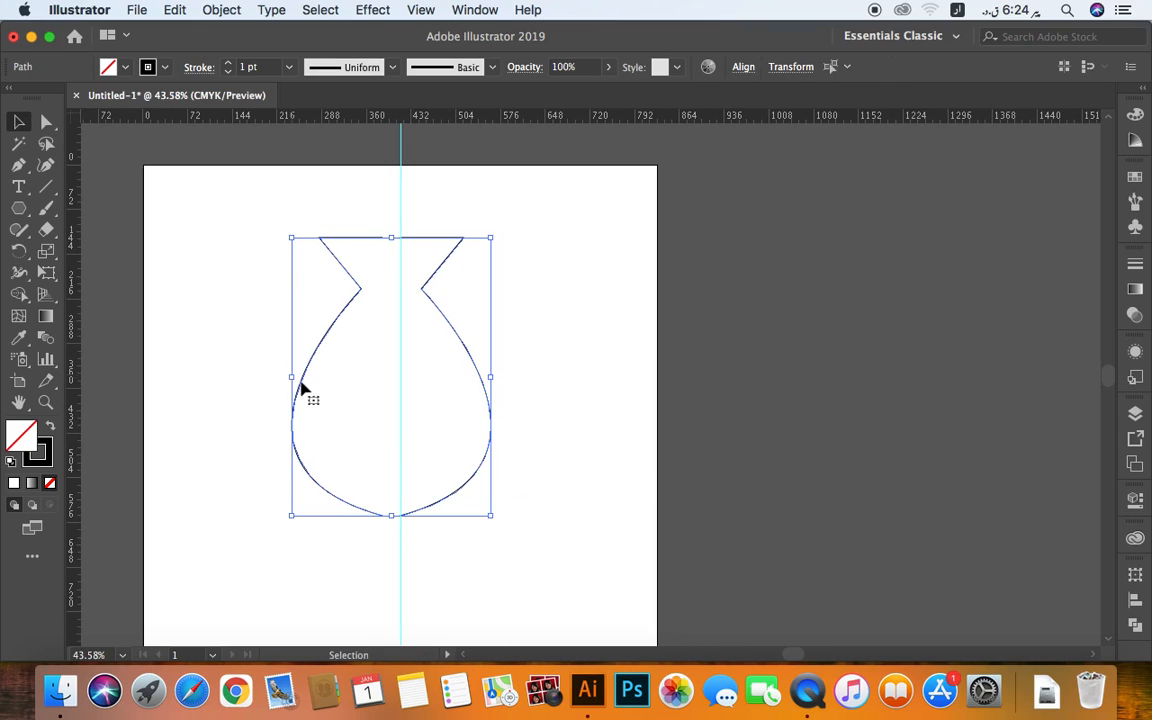
left_click_drag(303, 388, 700, 412)
key("space")
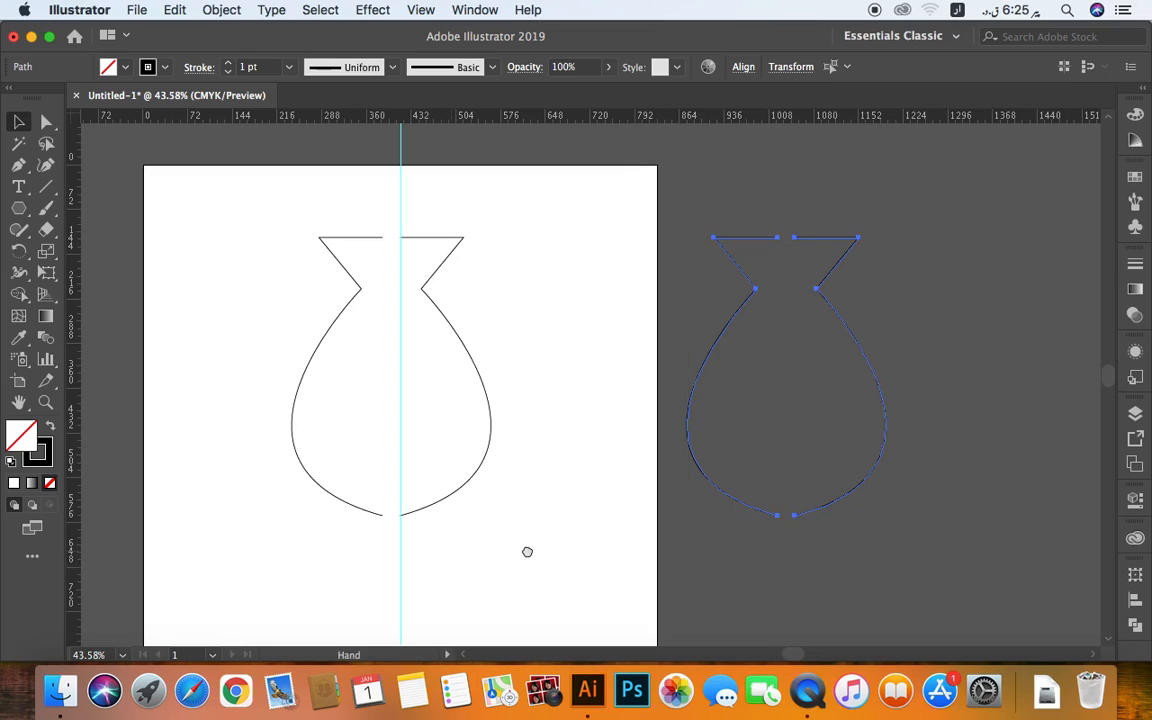
left_click_drag(527, 548, 545, 553)
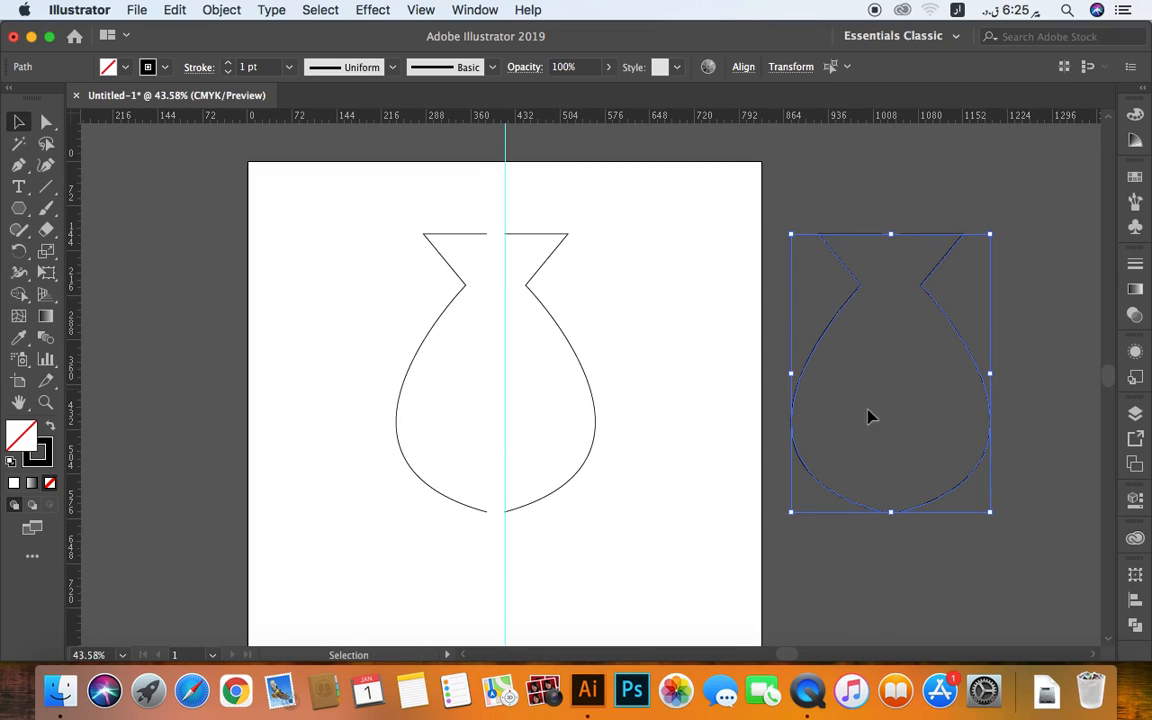
Join the two bottom end anchors of the vase halves on the artboard
key("a")
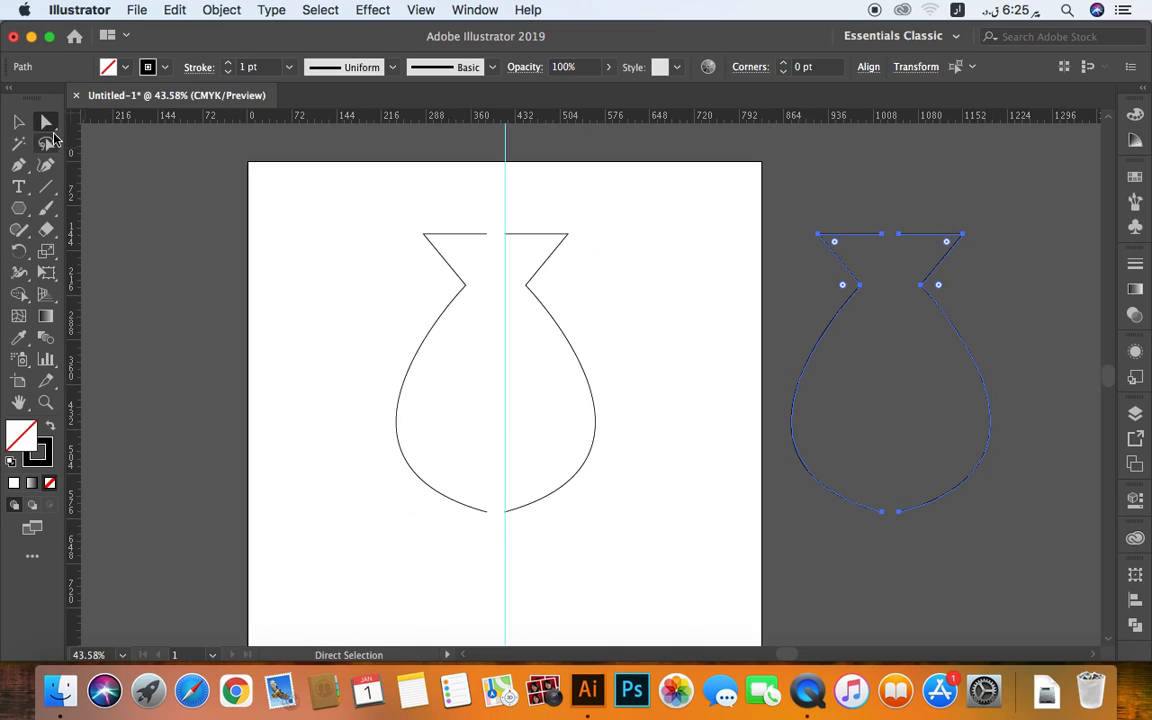
left_click_drag(472, 490, 516, 520)
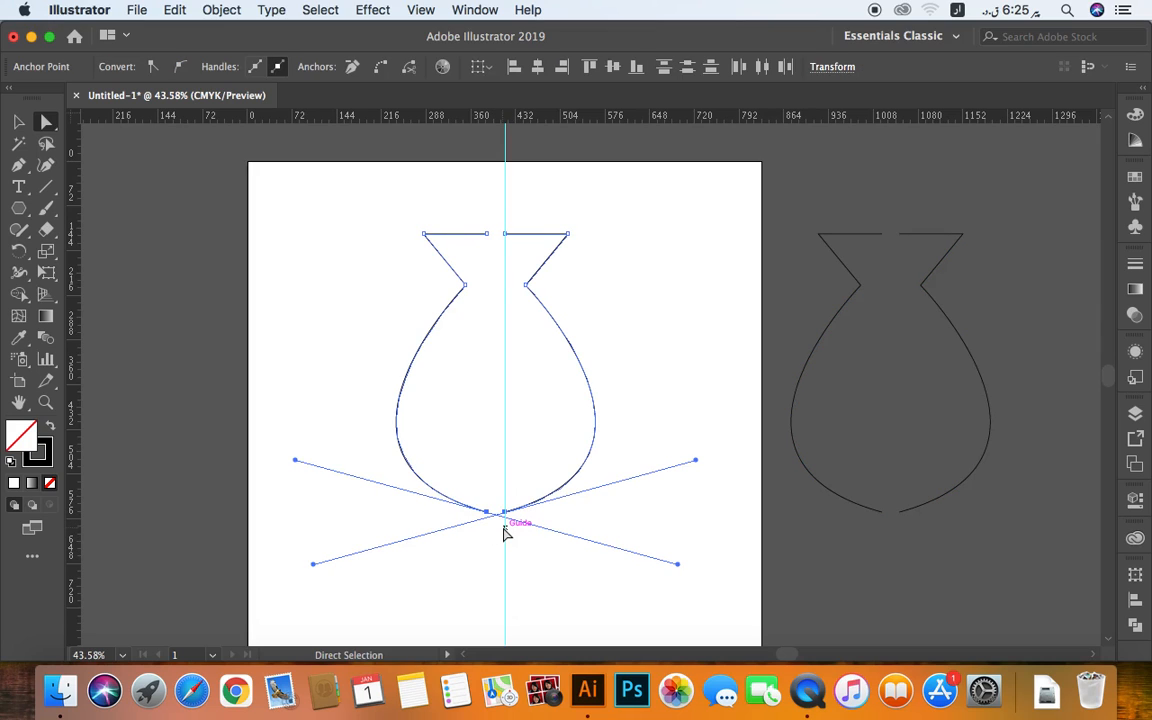
key("z")
left_click_drag(494, 514, 688, 581)
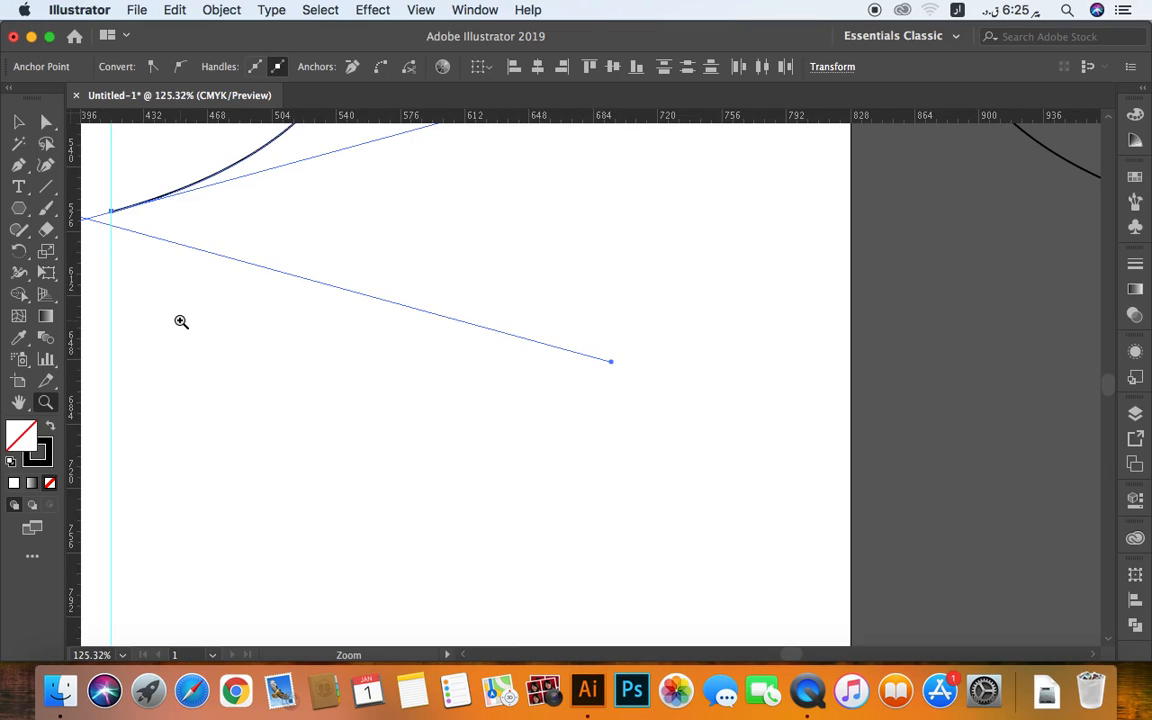
key("v")
left_click_drag(174, 308, 606, 480)
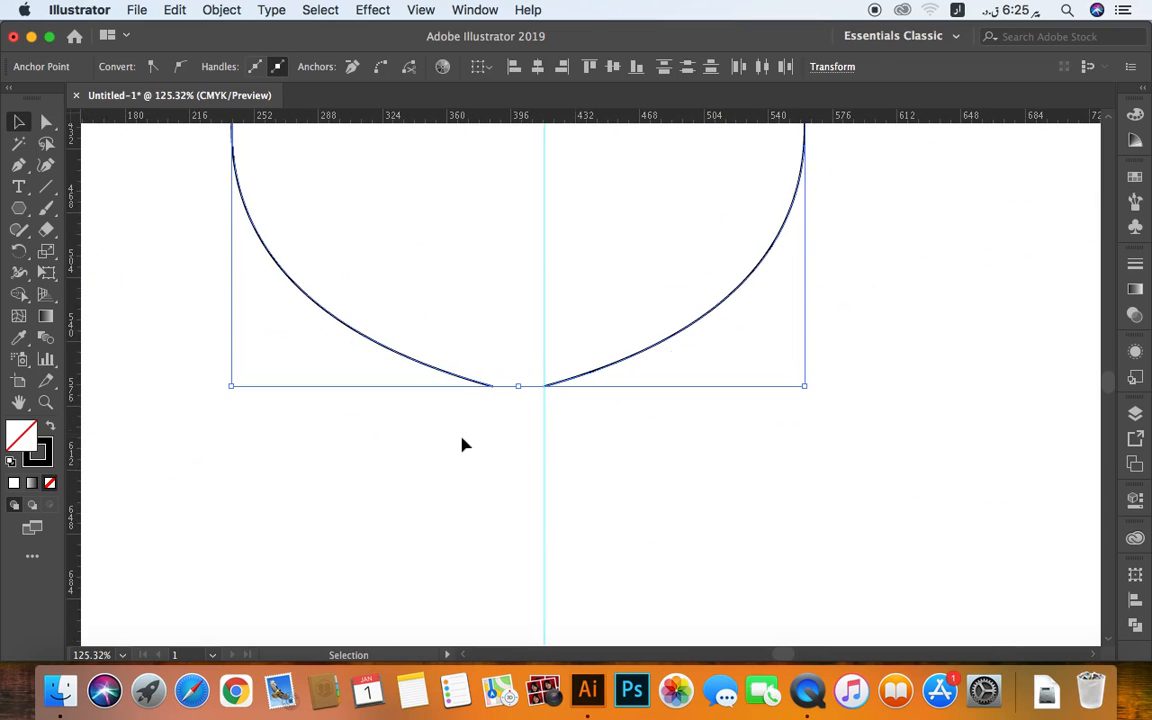
left_click(471, 446)
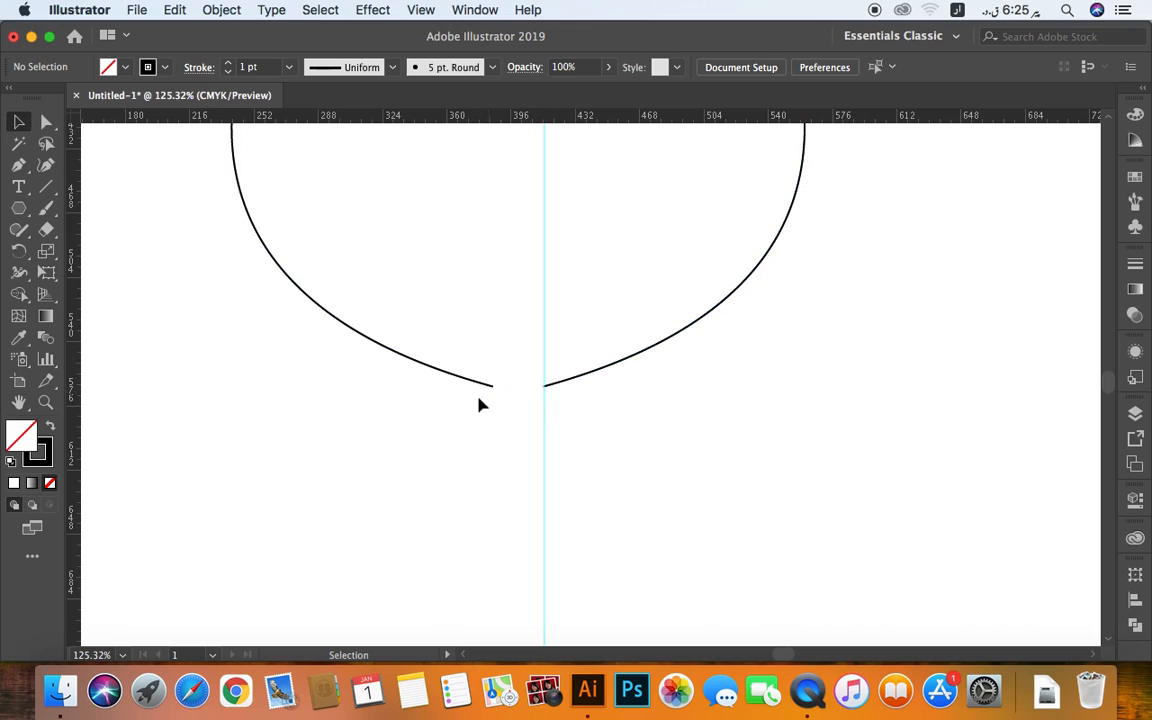
key("a")
left_click_drag(471, 361, 585, 405)
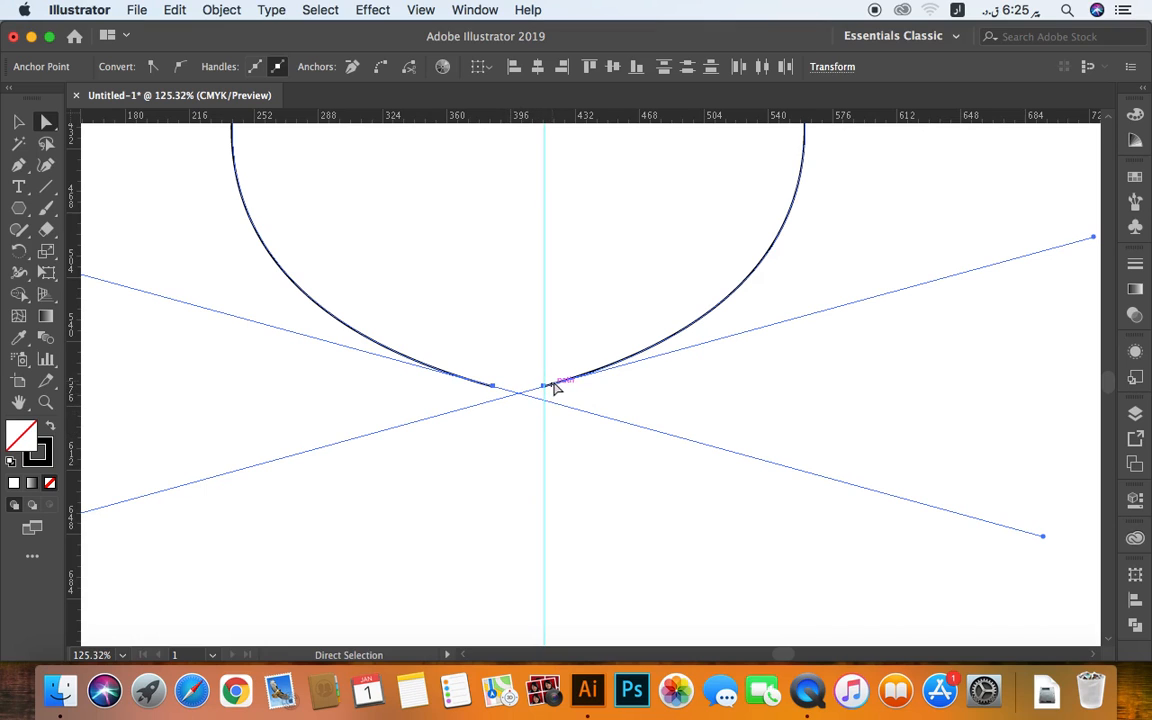
right_click(557, 388)
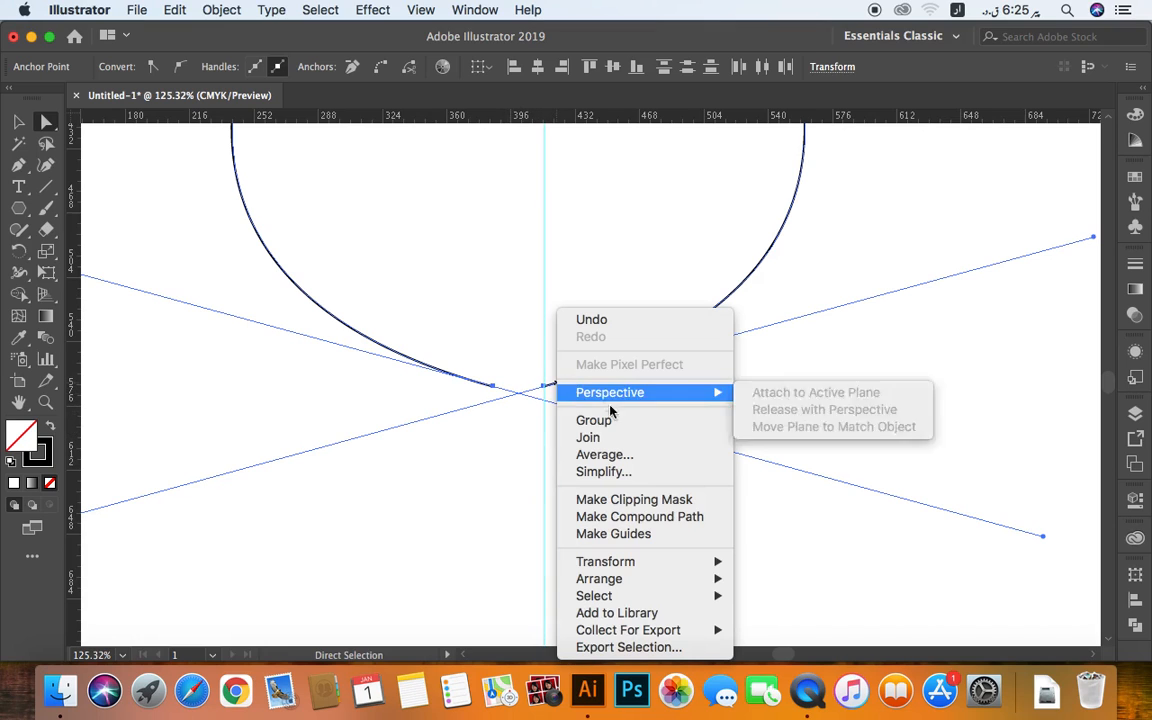
left_click(607, 437)
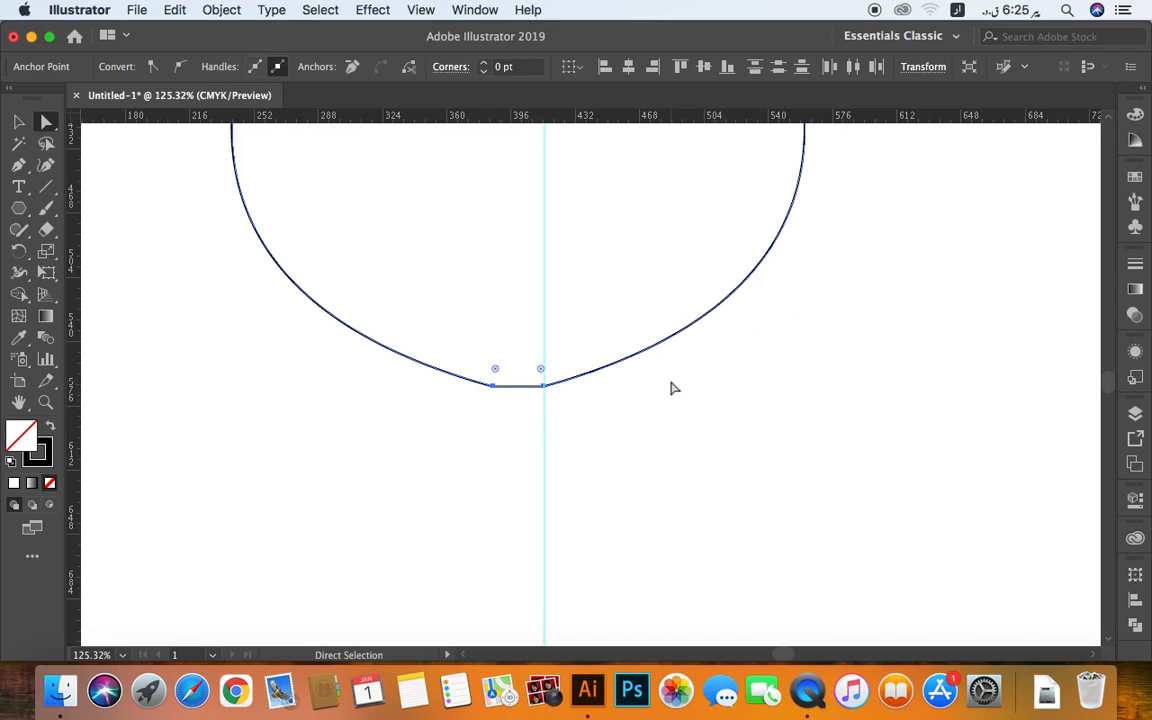
Undo the join of the bottom anchors and deselect both vase halves
key("super+z")
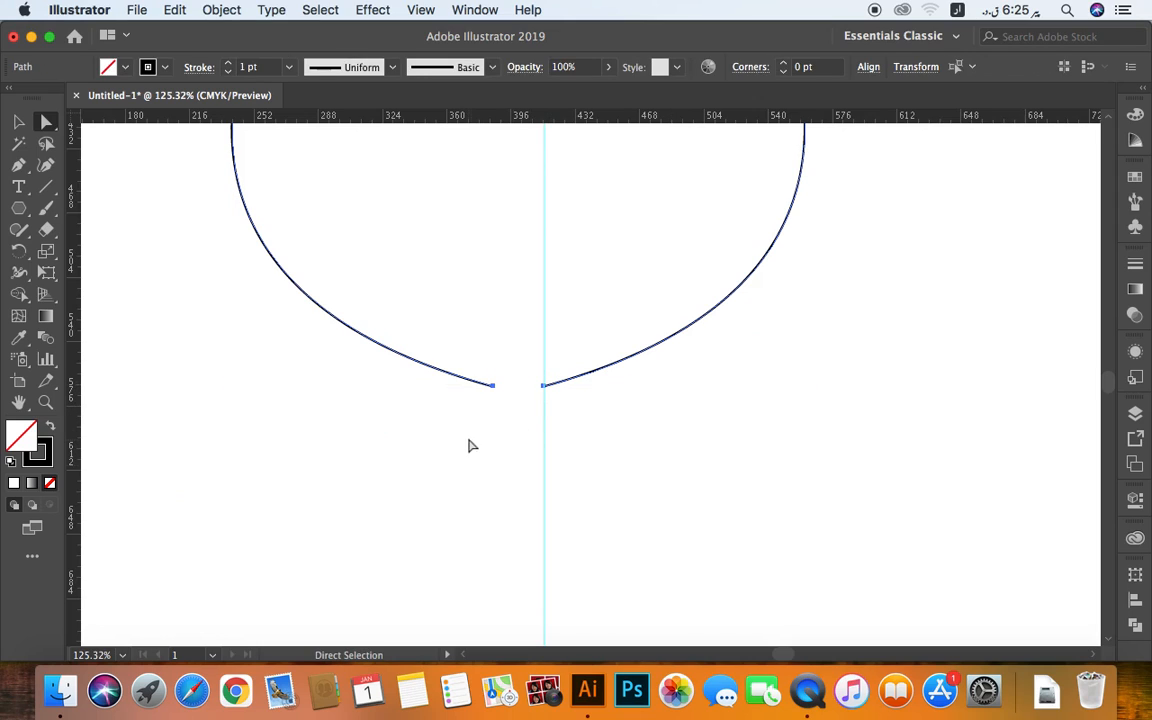
key("v")
left_click(487, 424)
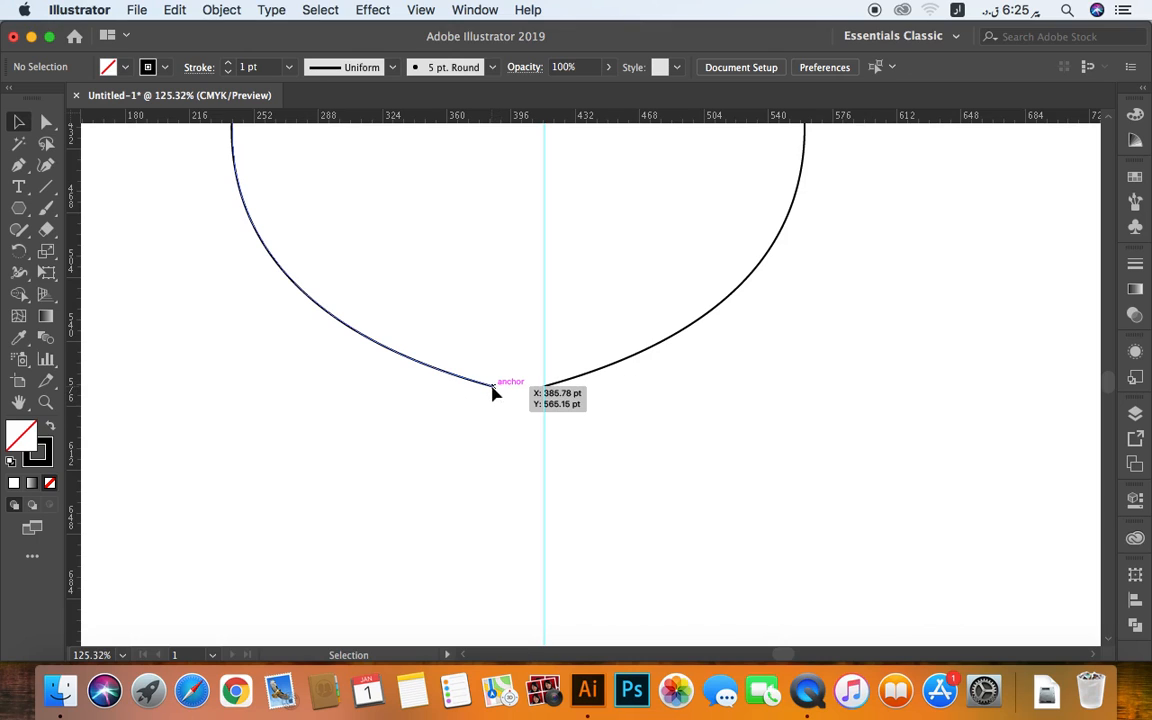
Move the left vase half closer to the guide, keeping its bottom end level with the right half's
left_click_drag(493, 388, 562, 405)
left_click(530, 430)
Move the left vase half up and closer to the guide so its bottom end sits higher than the right half's
key("z")
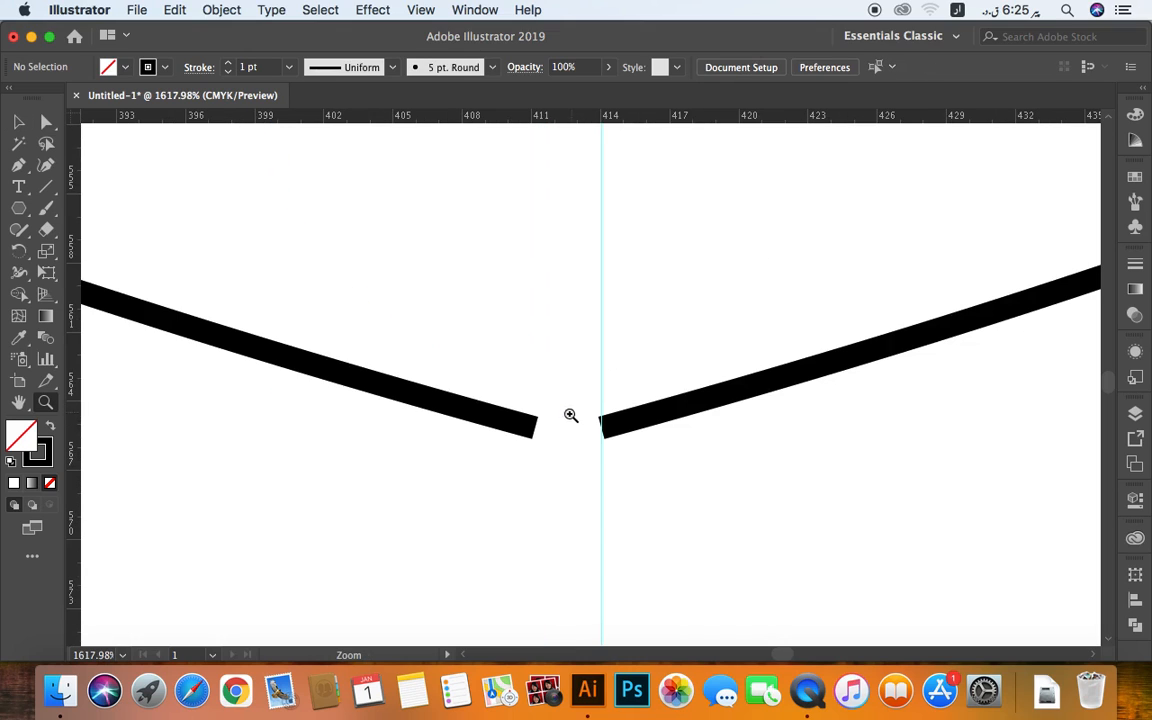
left_click_drag(473, 334, 696, 472)
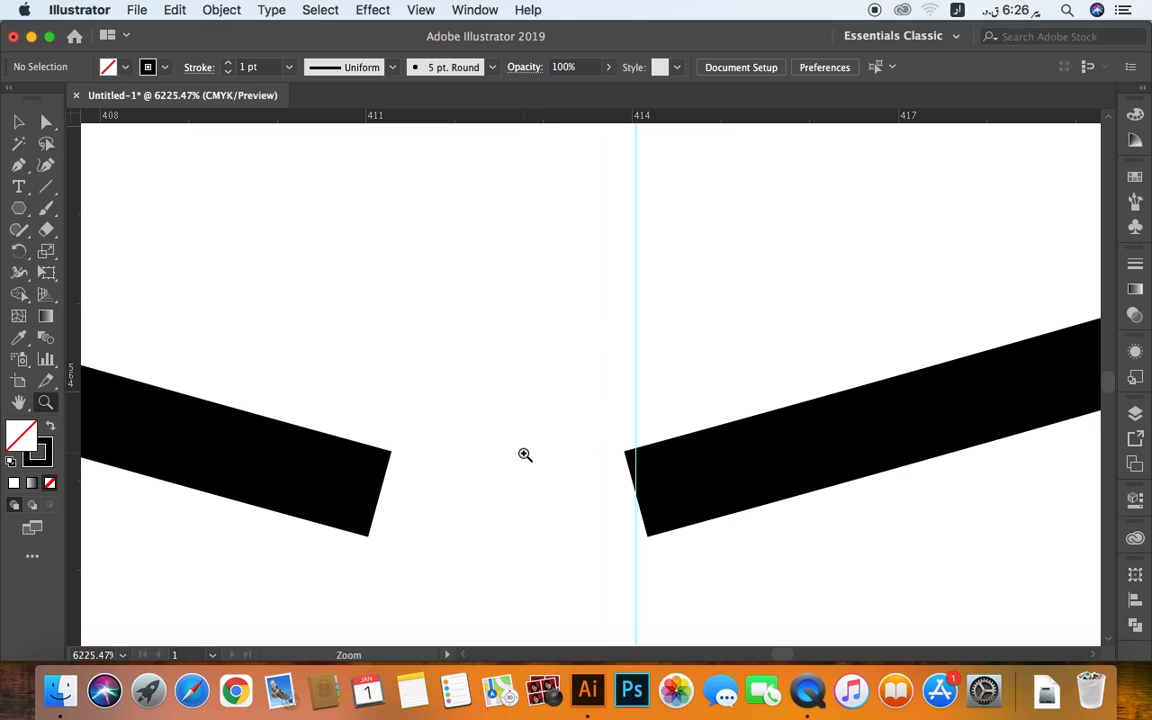
key("v")
left_click_drag(358, 489, 553, 363)
left_click(535, 278)
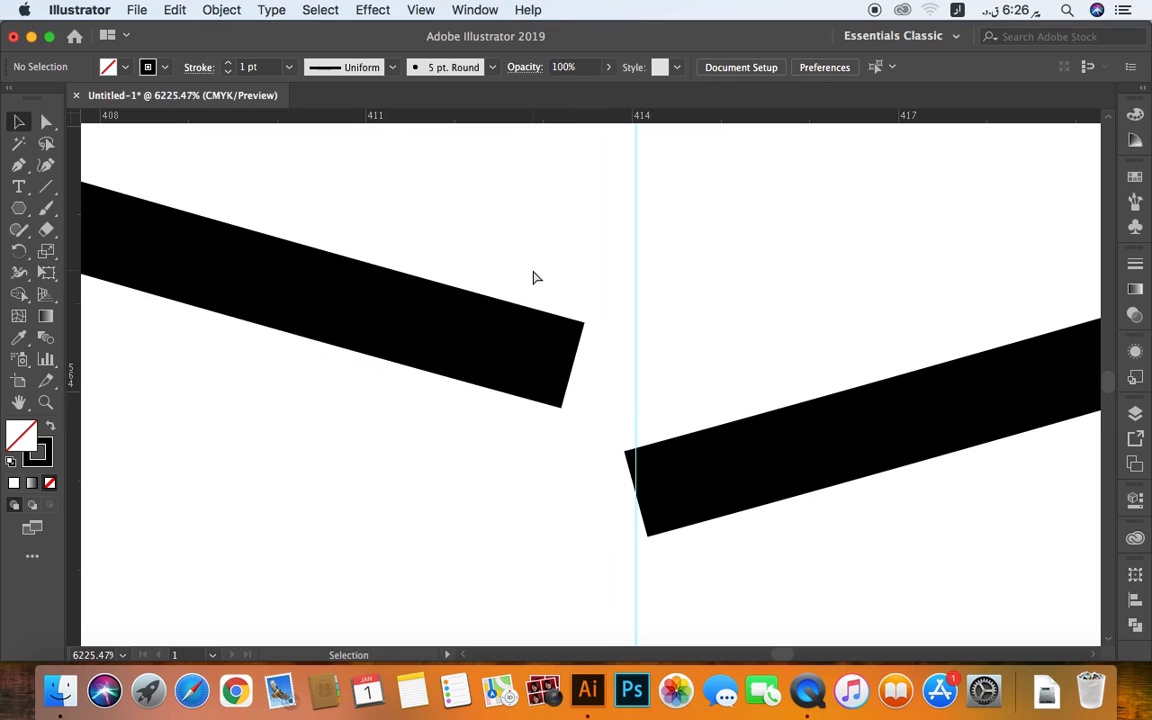
Join the two vertically offset bottom end anchors of the vase halves
key("a")
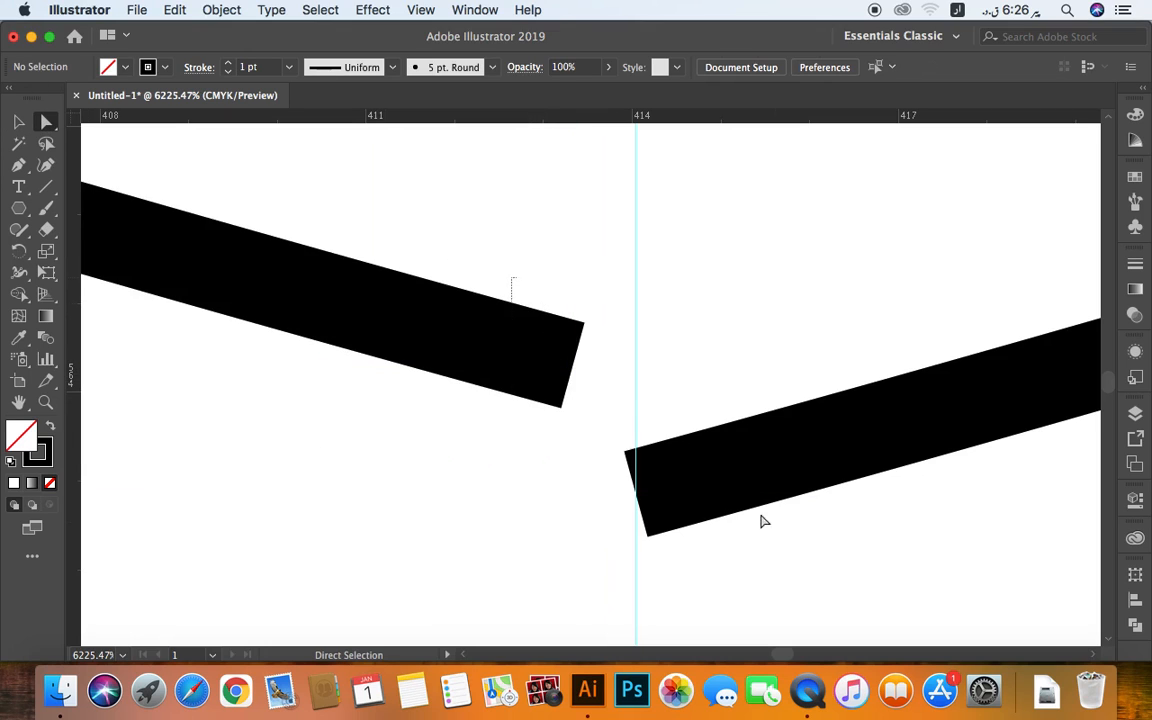
left_click_drag(762, 521, 815, 563)
right_click(503, 309)
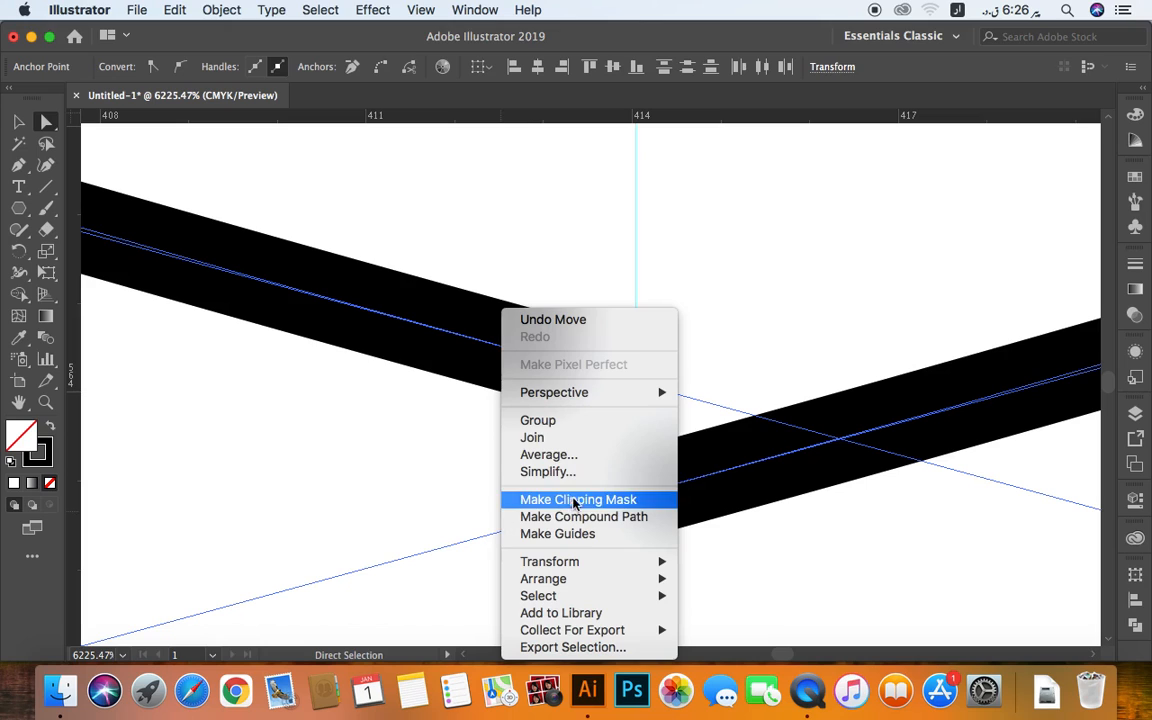
left_click(600, 438)
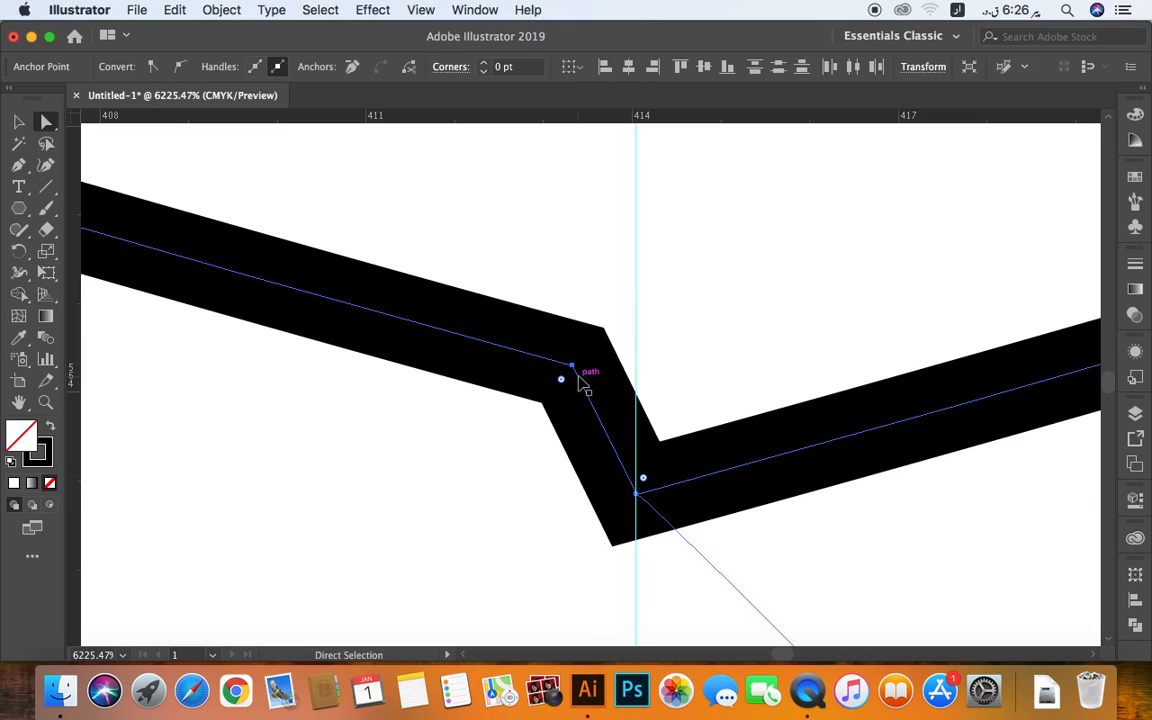
Undo the join and the offset move of the left vase half, and deselect it
key("super+z")
key("super+z")
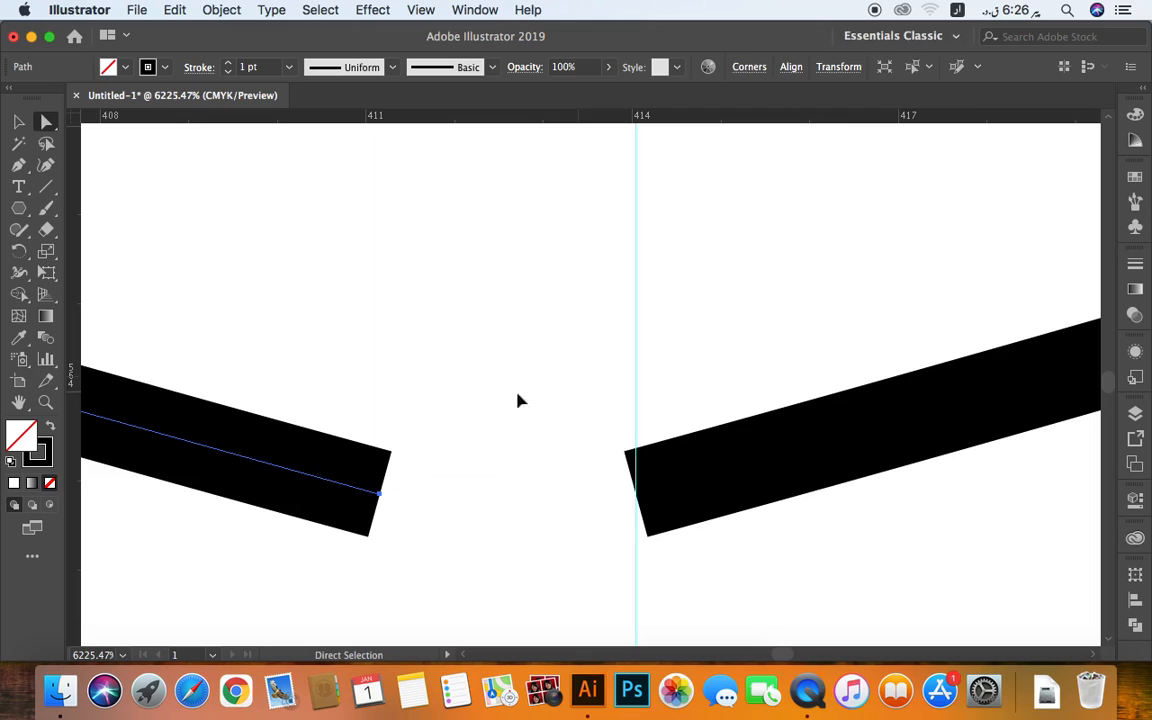
key("v")
left_click(490, 401)
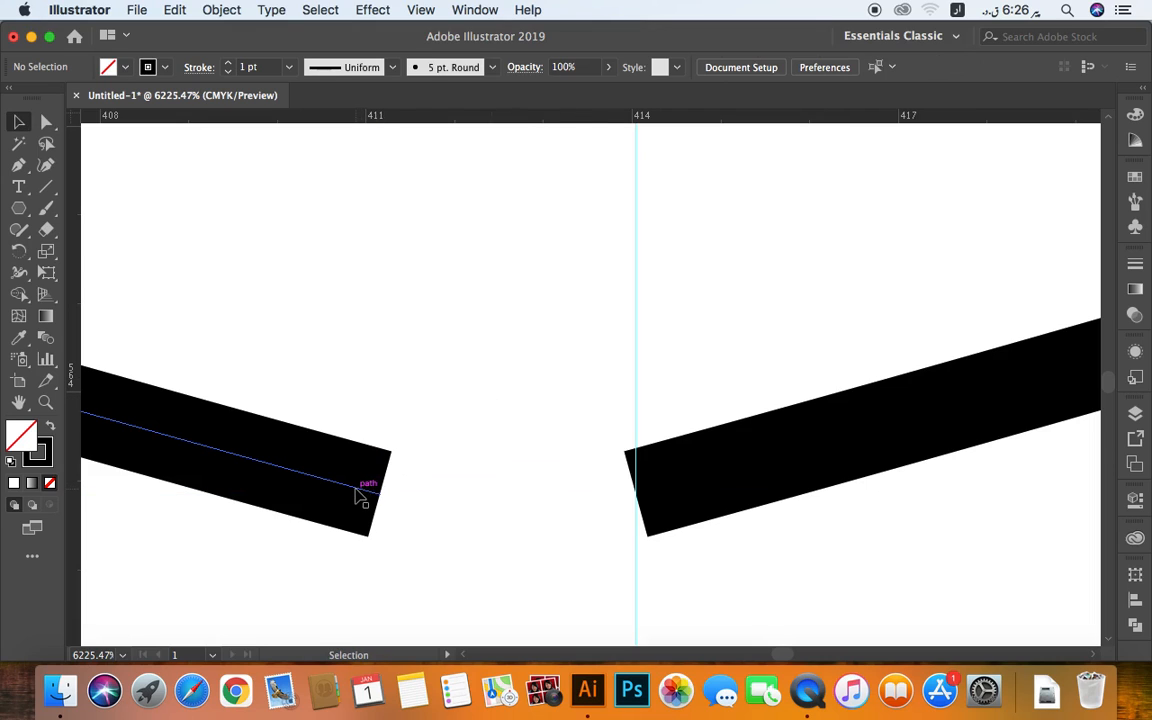
Move the left vase half horizontally toward the guide, leaving a gap of about 0.4 pt between the bottom ends
left_click_drag(356, 490, 584, 496)
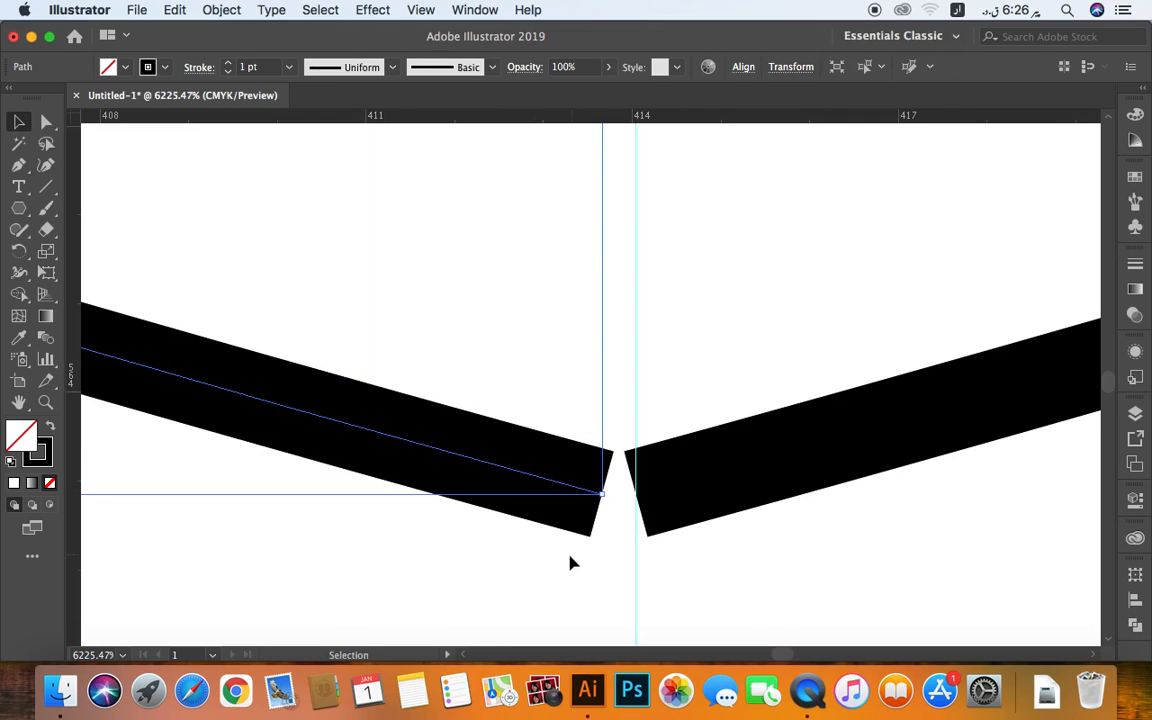
left_click(552, 572)
Try averaging both entire vase halves on both axes, and deselect them
left_click_drag(514, 571, 769, 368)
right_click(641, 308)
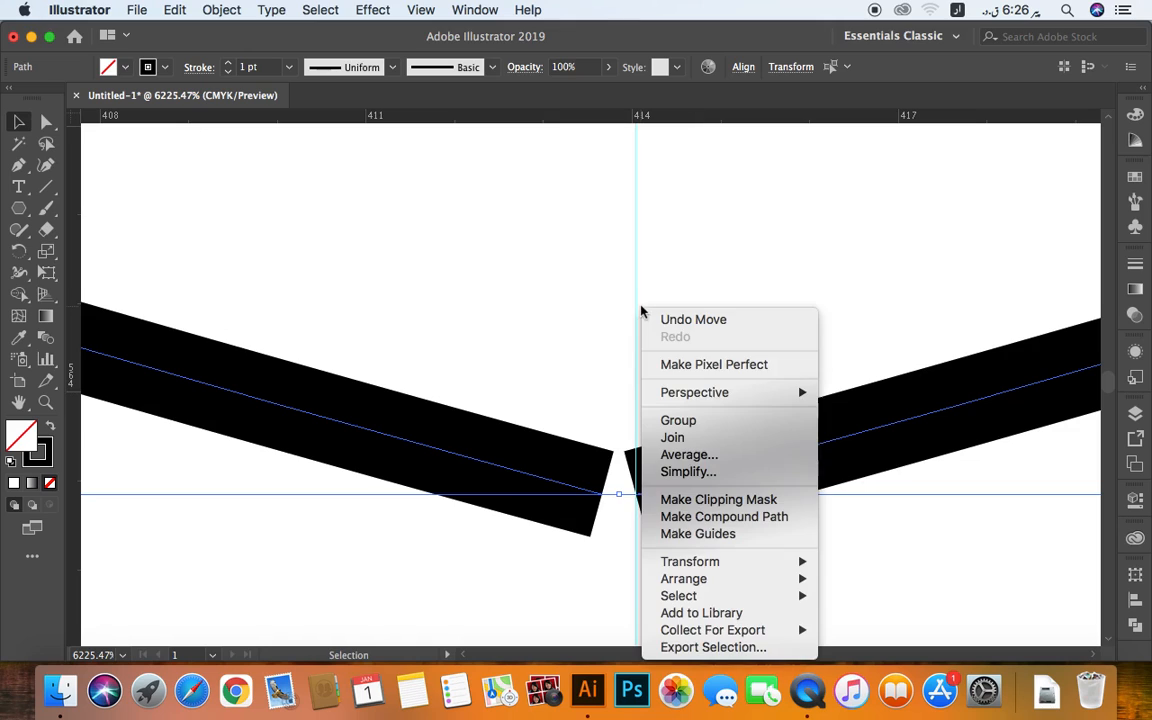
left_click(714, 456)
left_click_drag(600, 245, 810, 242)
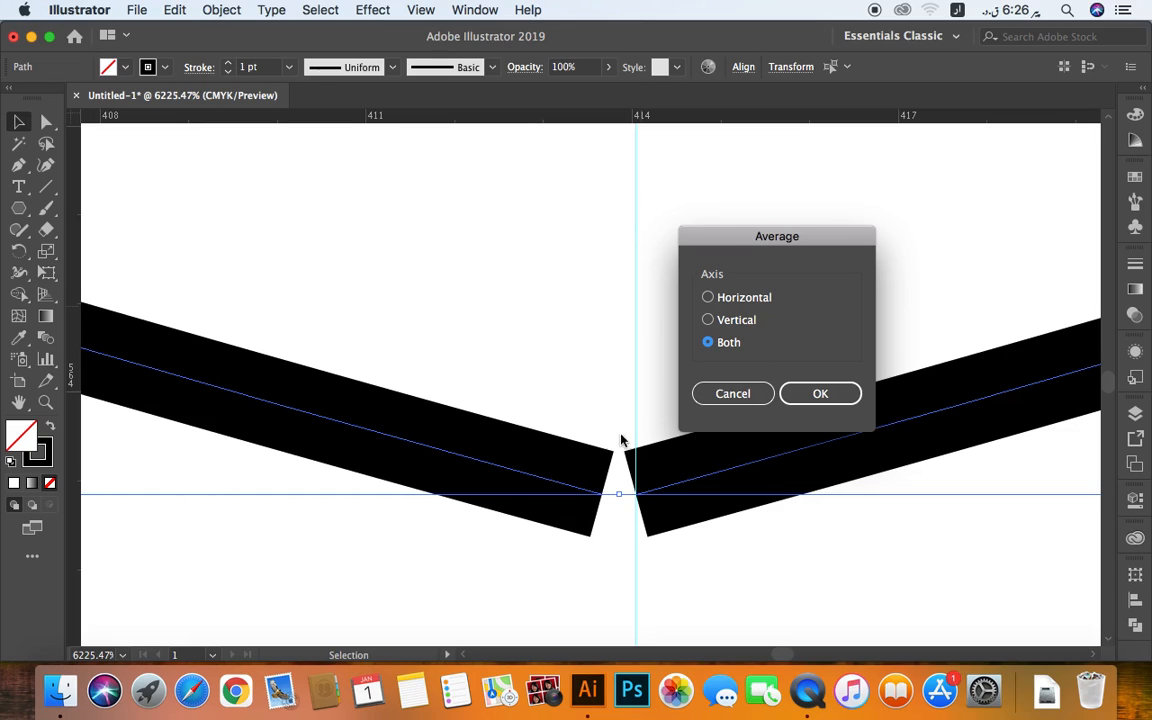
left_click(823, 396)
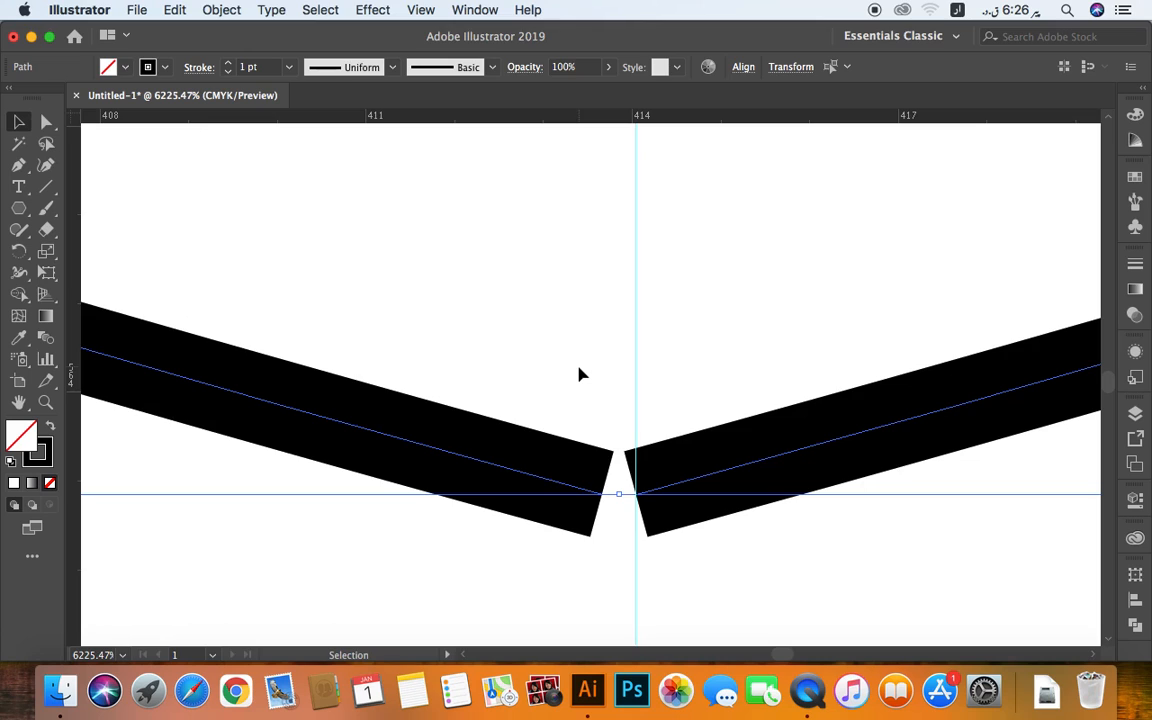
left_click(580, 374)
Average the two bottom end anchors of the vase halves on both axes and join them into one point
key("a")
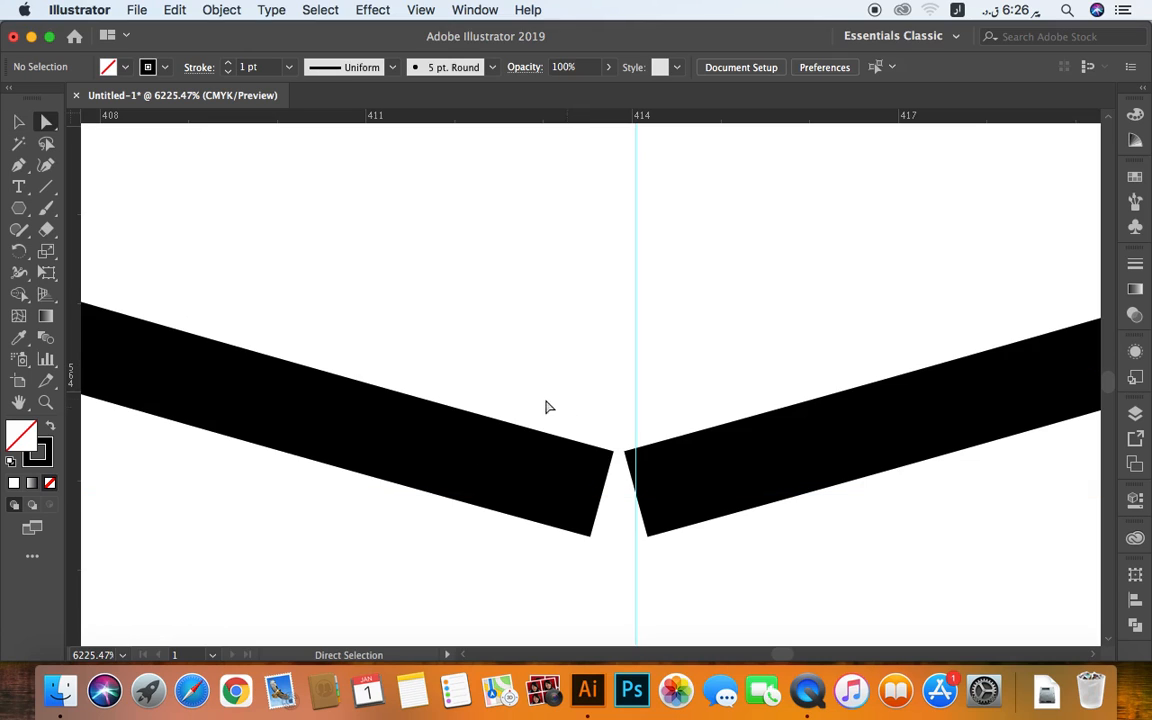
left_click_drag(546, 404, 715, 555)
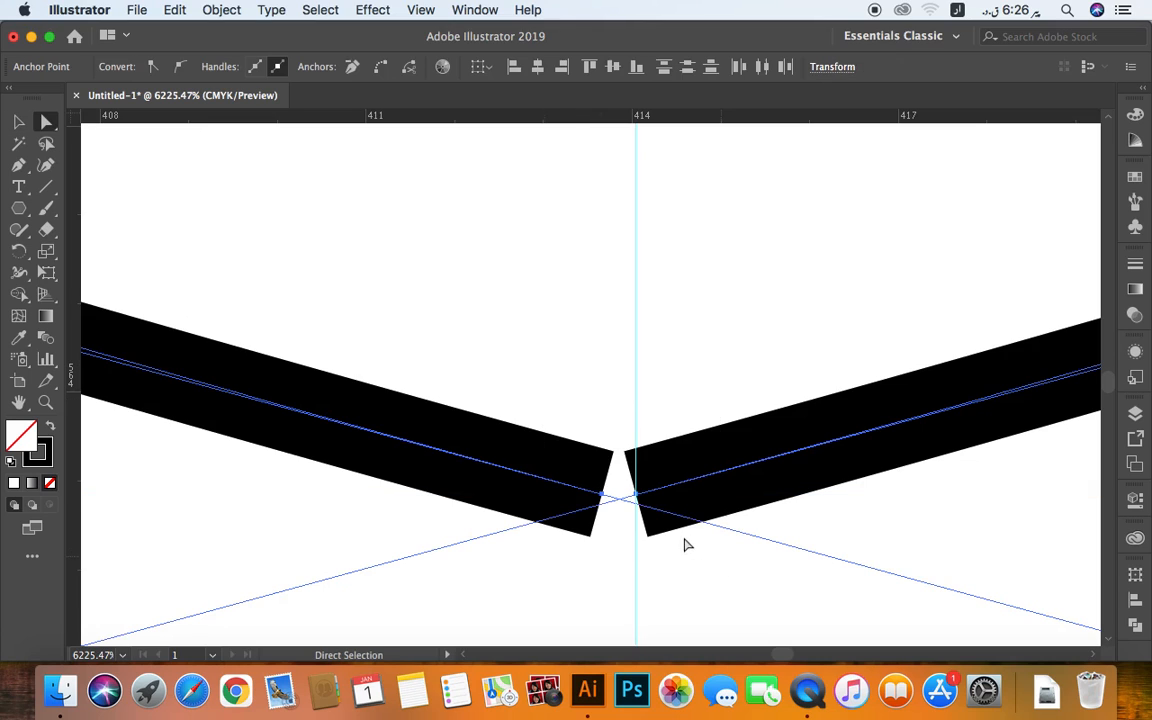
right_click(679, 362)
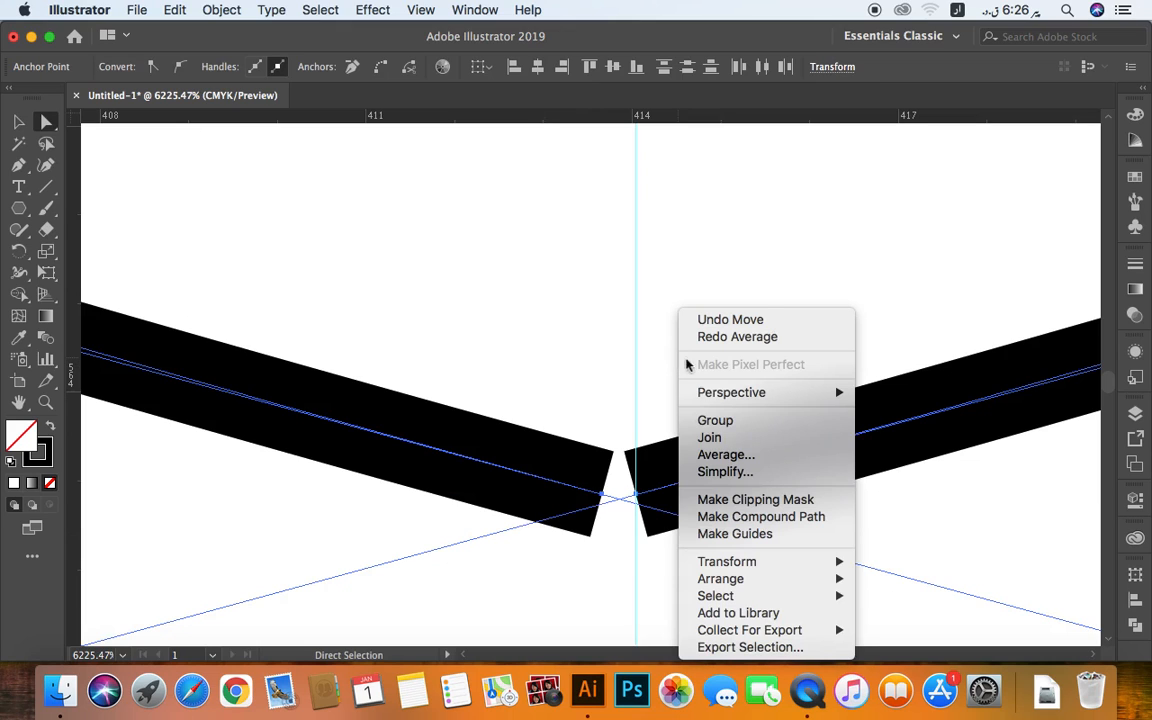
left_click(730, 459)
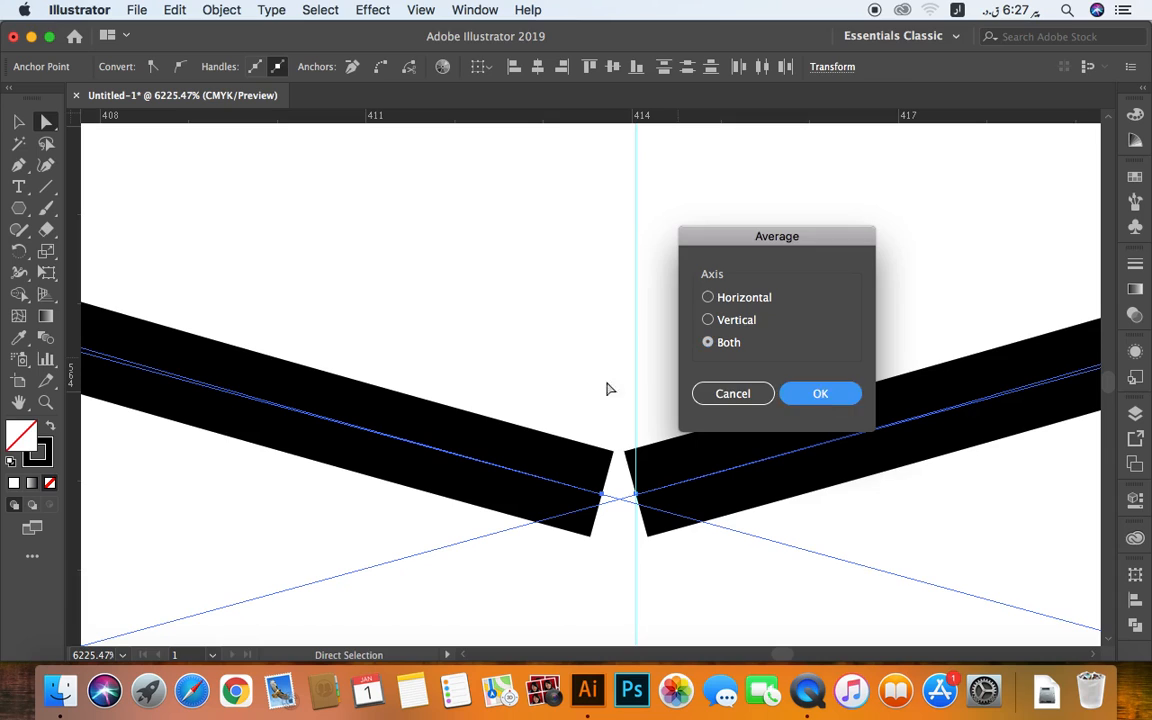
key("Return")
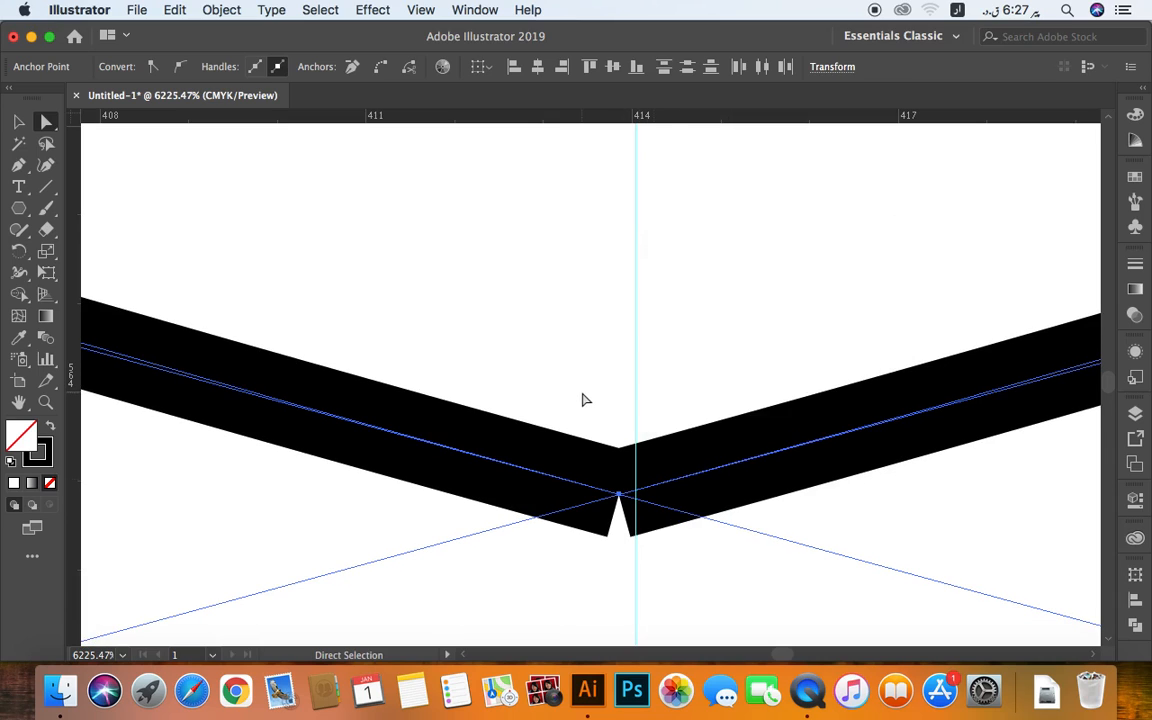
right_click(662, 400)
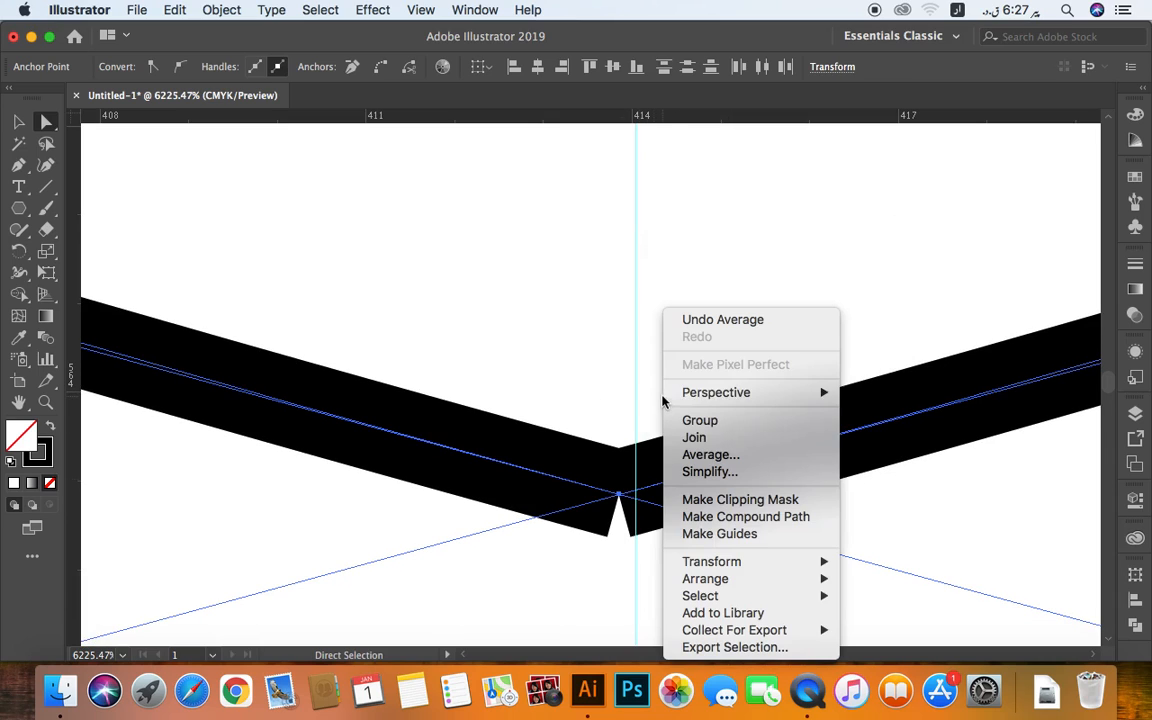
left_click(696, 438)
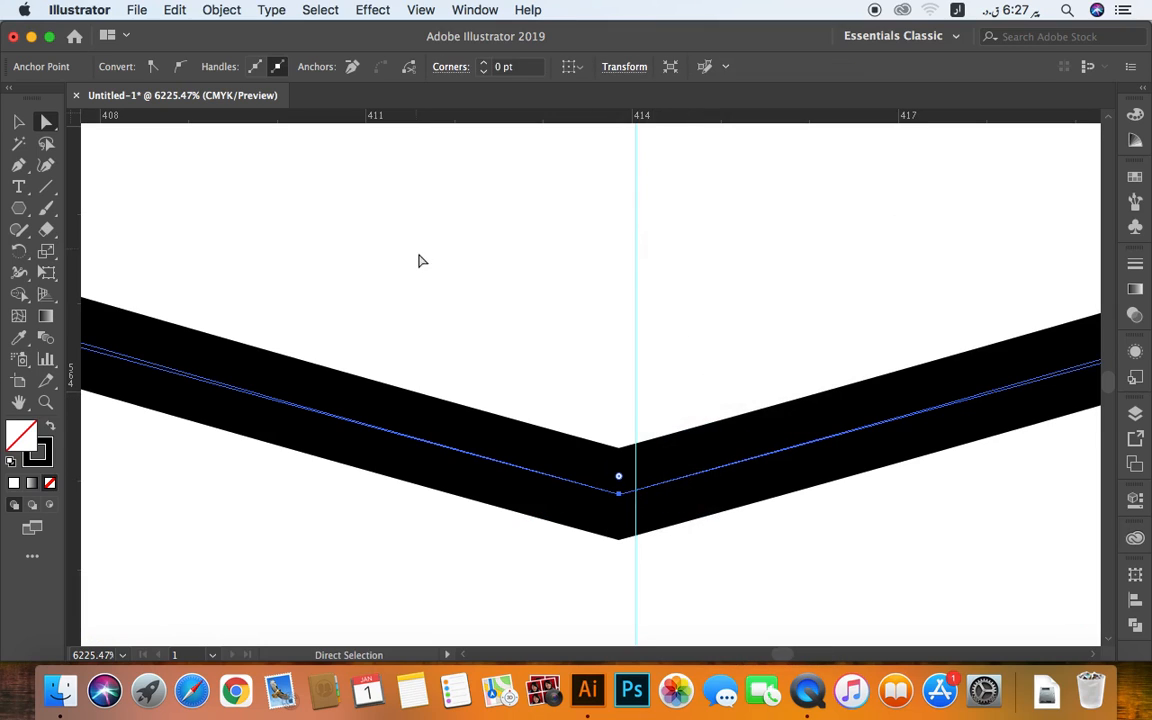
Inspect the whole vase outline and the two end anchors at the middle of its top edge up close
key("super+minus")
key("super+minus")
key("super+minus")
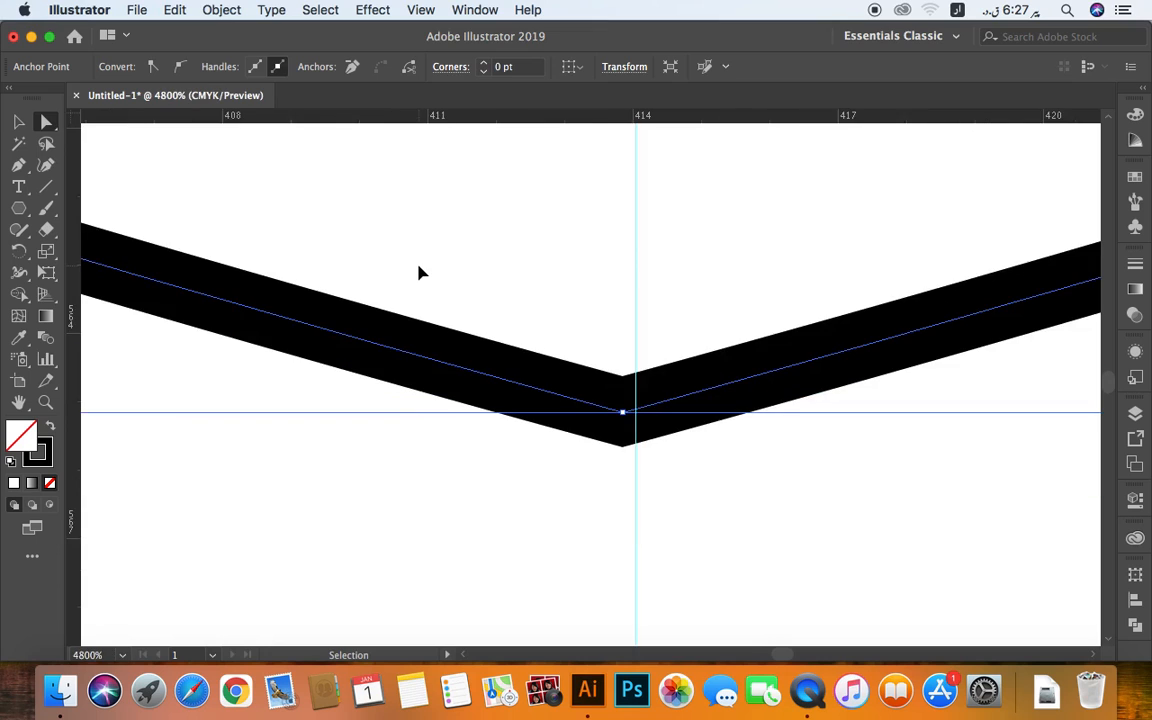
key("super+minus")
key("super+minus")
key("super+minus")
key("super+minus")
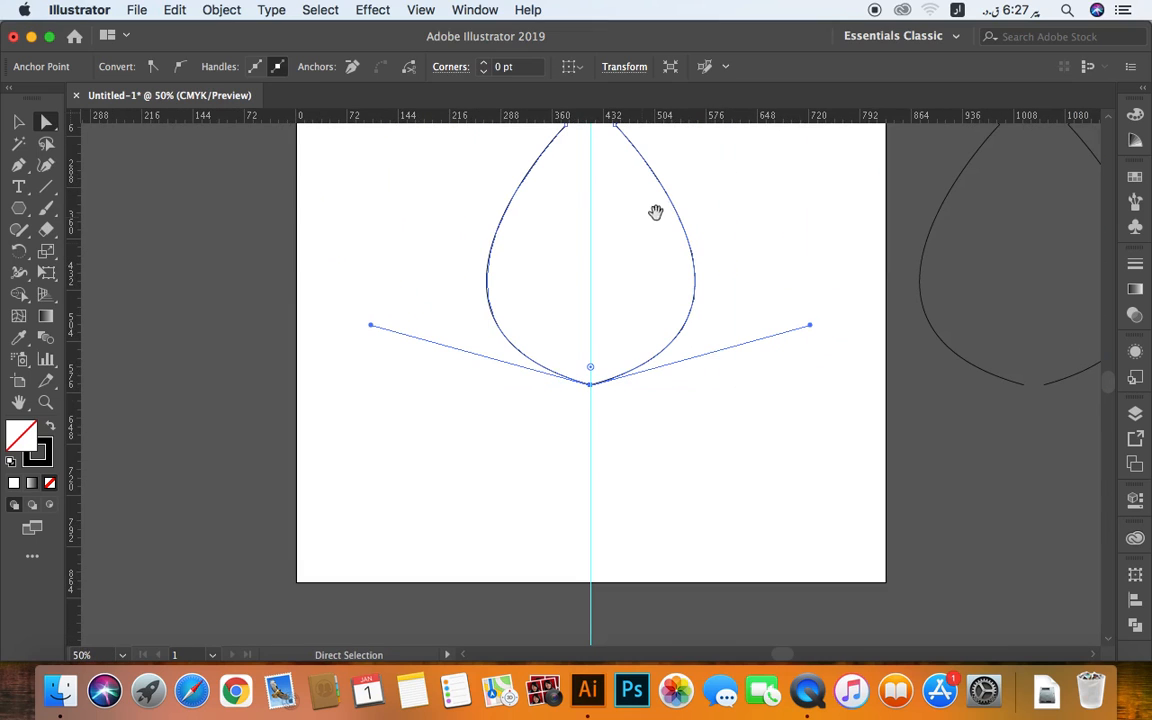
left_click_drag(609, 260, 599, 374)
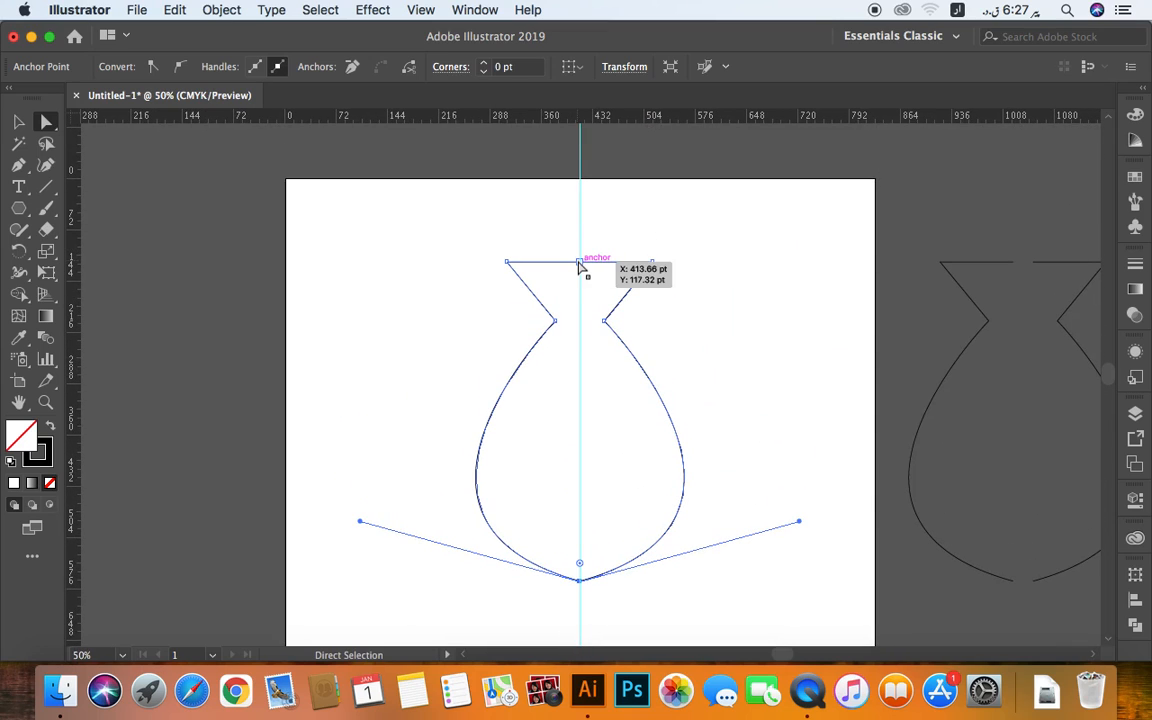
key("super+space")
left_click_drag(567, 248, 602, 275)
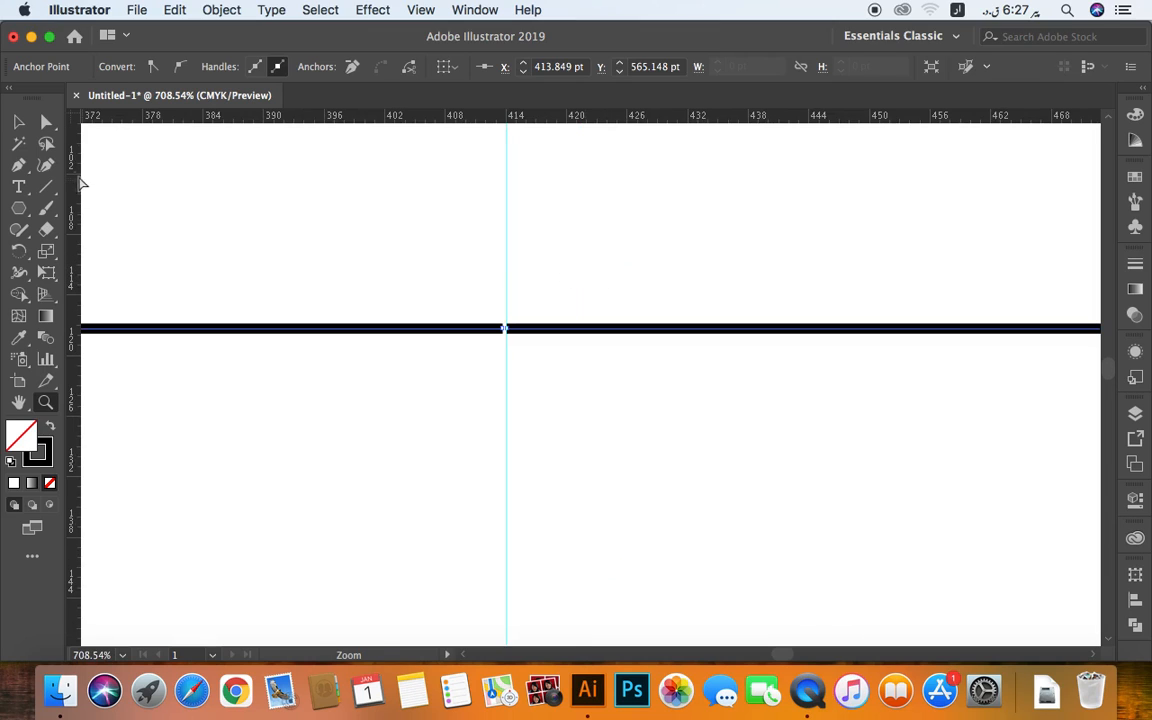
Try pulling the top end anchors apart at the guide, undoing each move
left_click(523, 297)
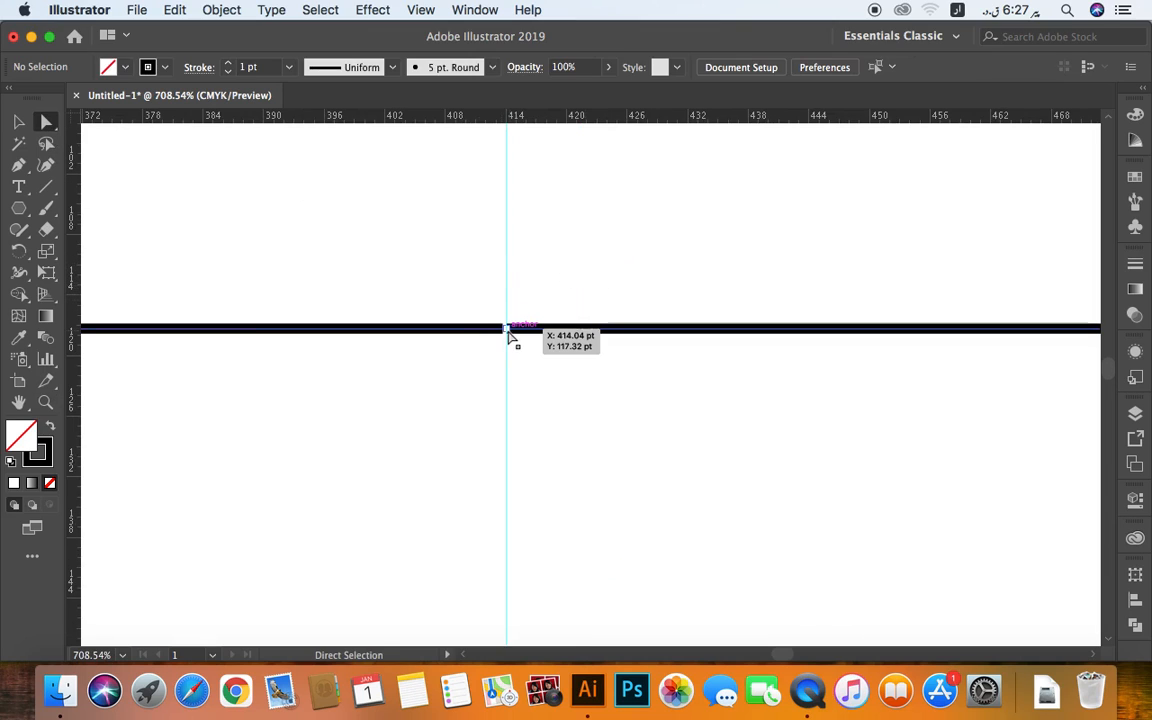
left_click(507, 329)
left_click_drag(507, 330, 590, 246)
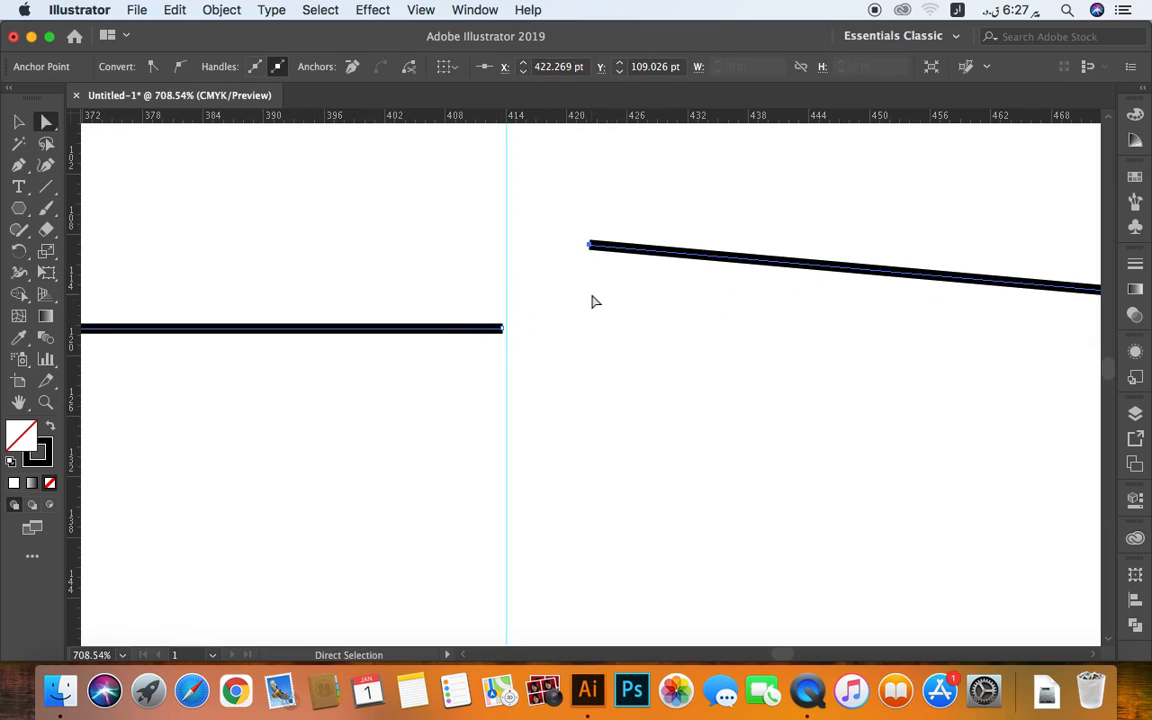
key("super+z")
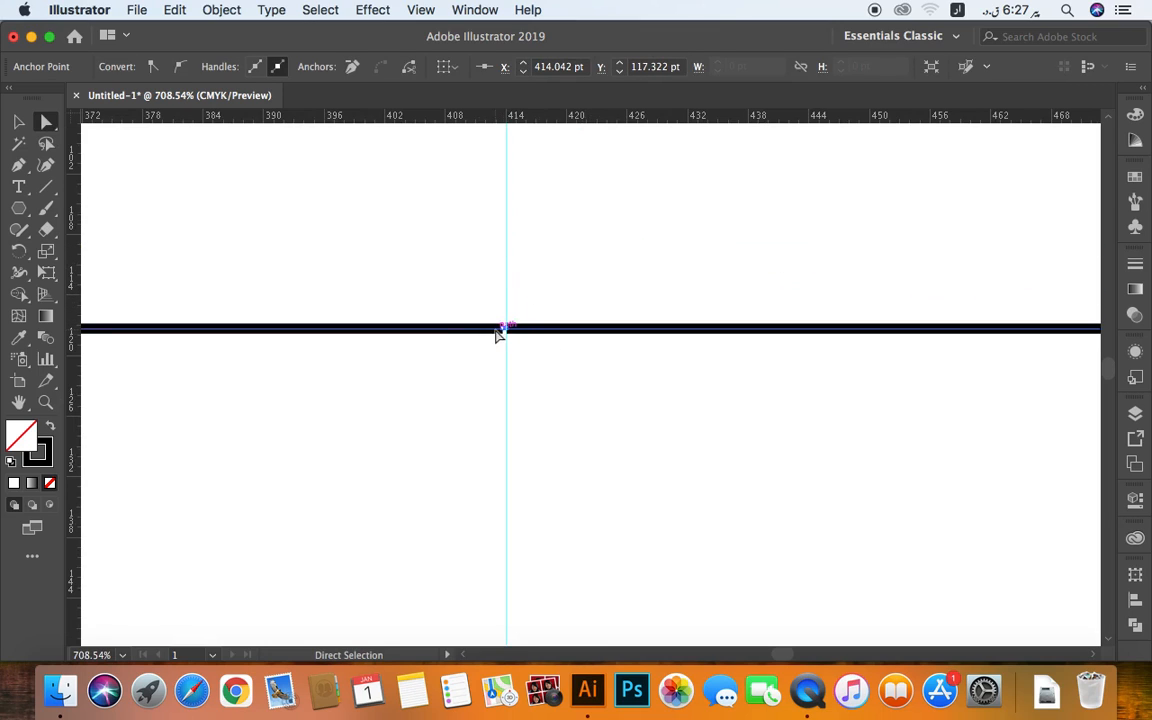
left_click_drag(505, 330, 530, 348)
key("super+z")
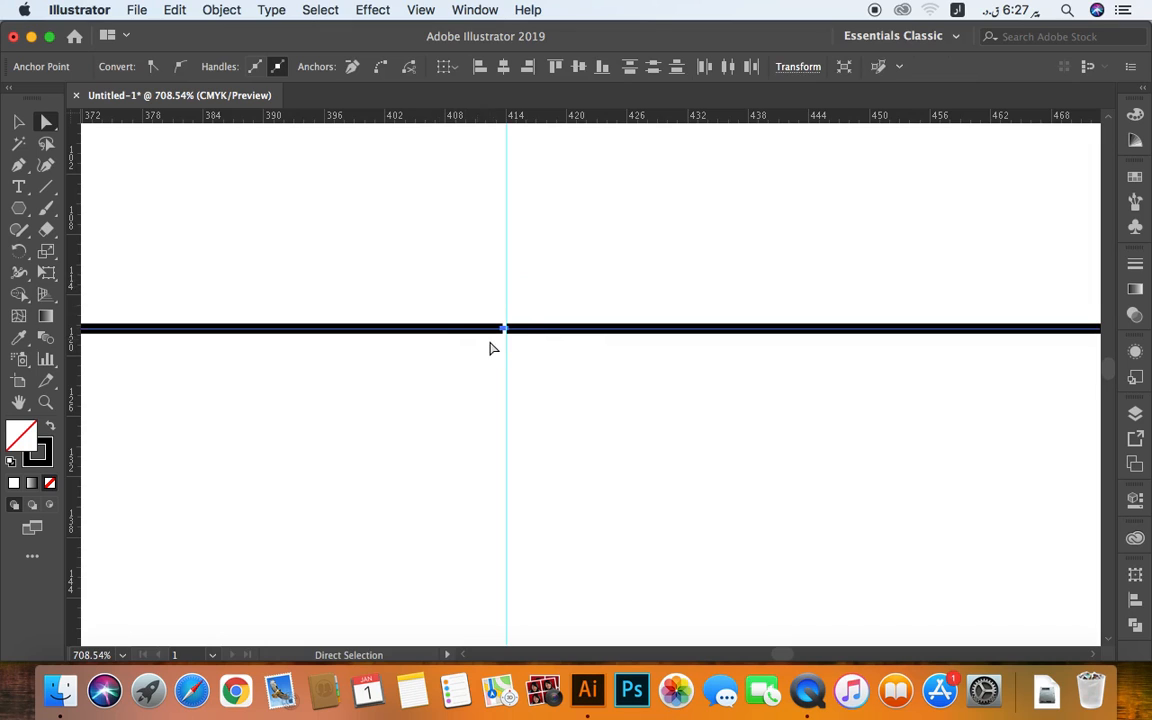
Average the two top end anchors on both axes, join them to close the vase outline, and deselect it
right_click(531, 300)
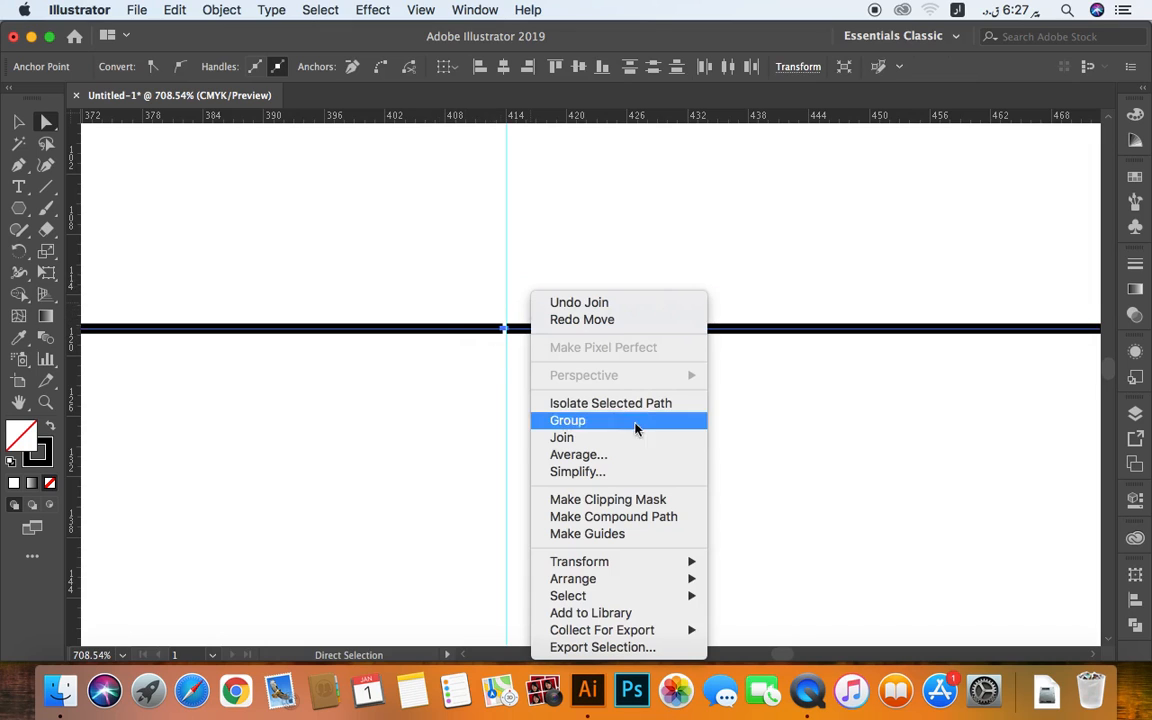
left_click(391, 248)
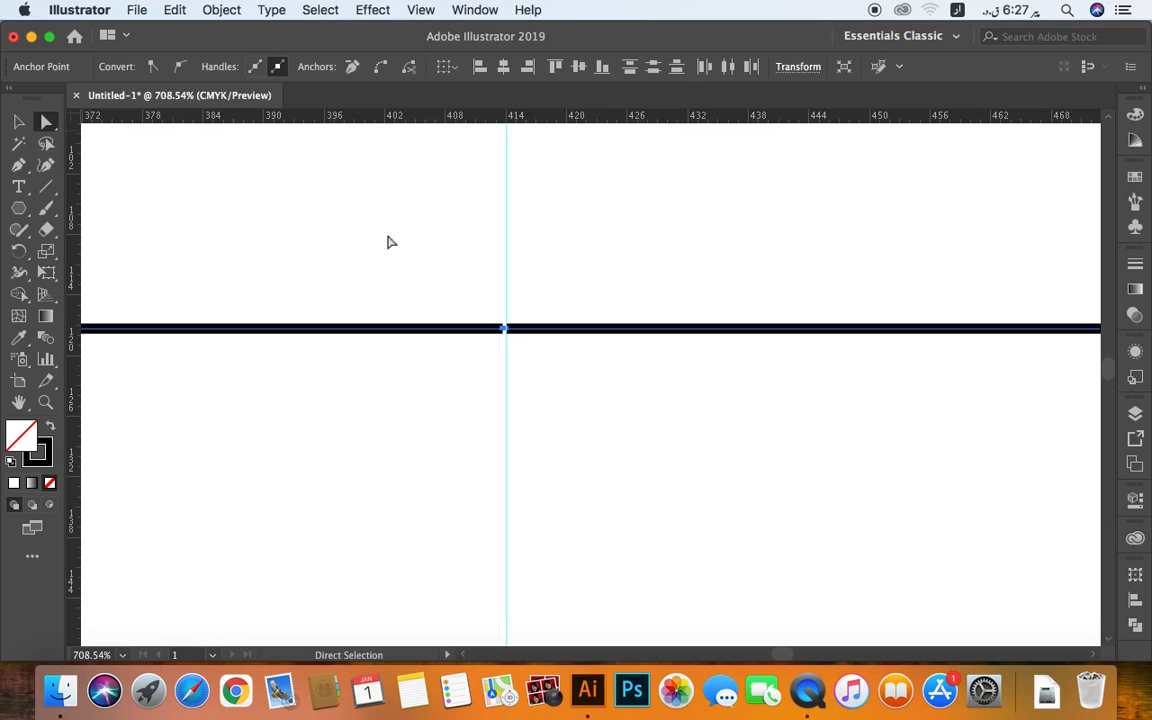
right_click(522, 295)
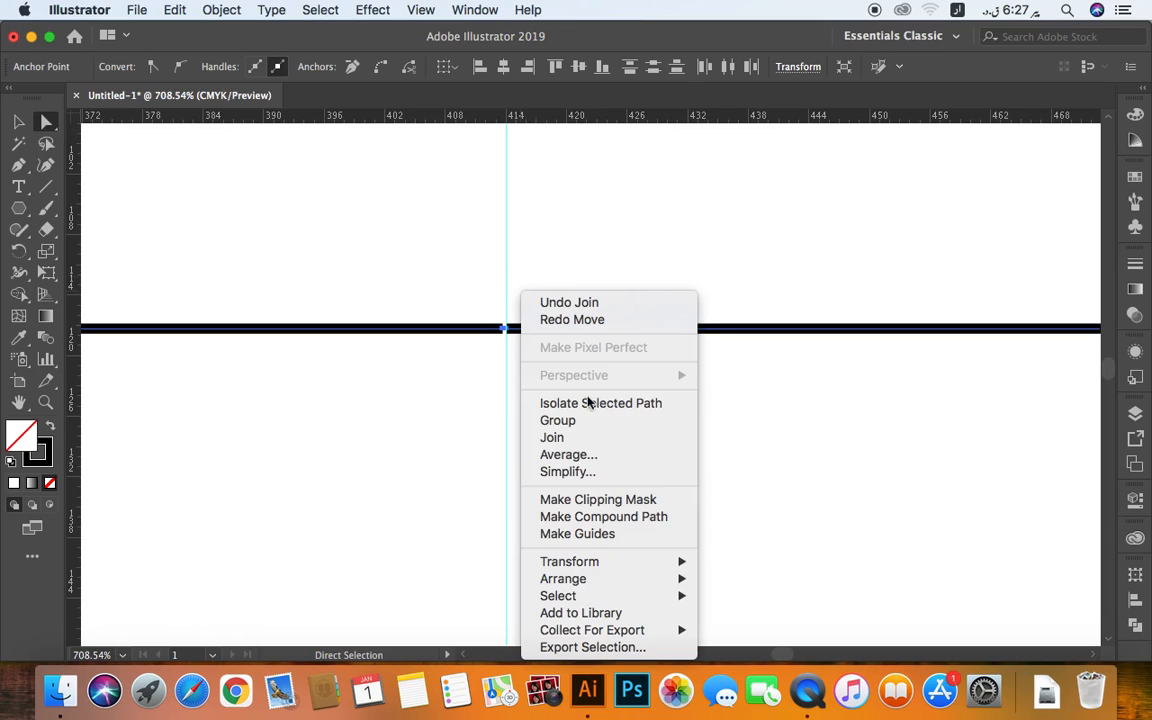
left_click(594, 455)
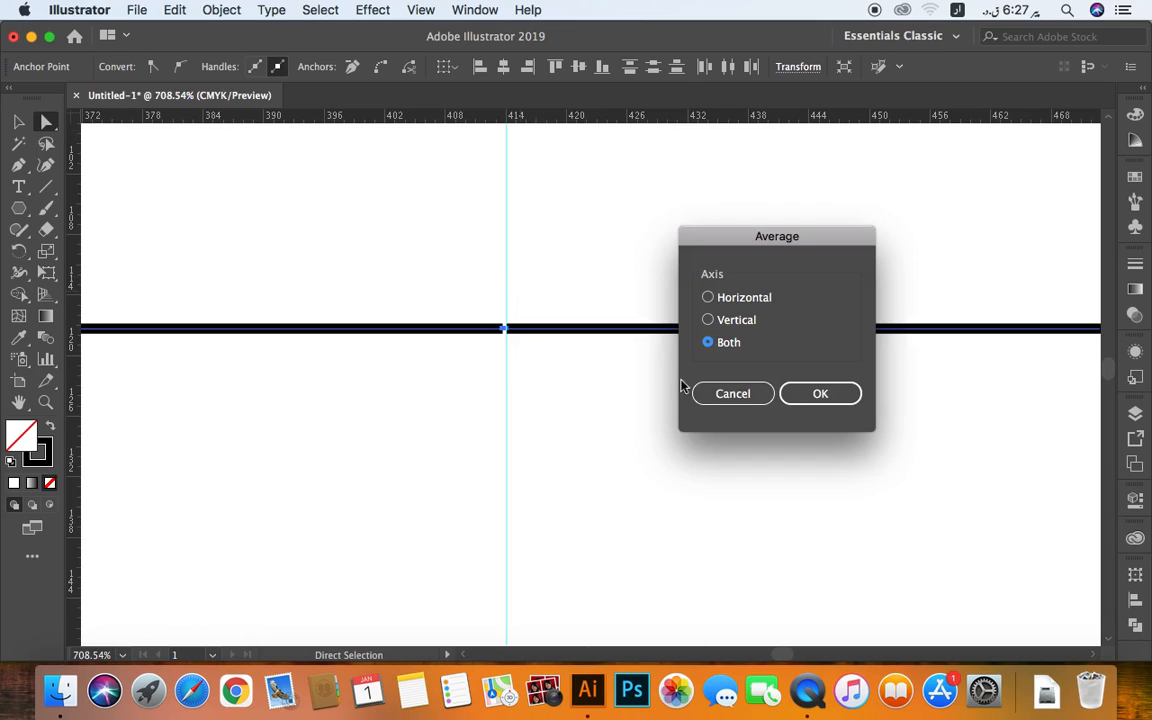
left_click(818, 394)
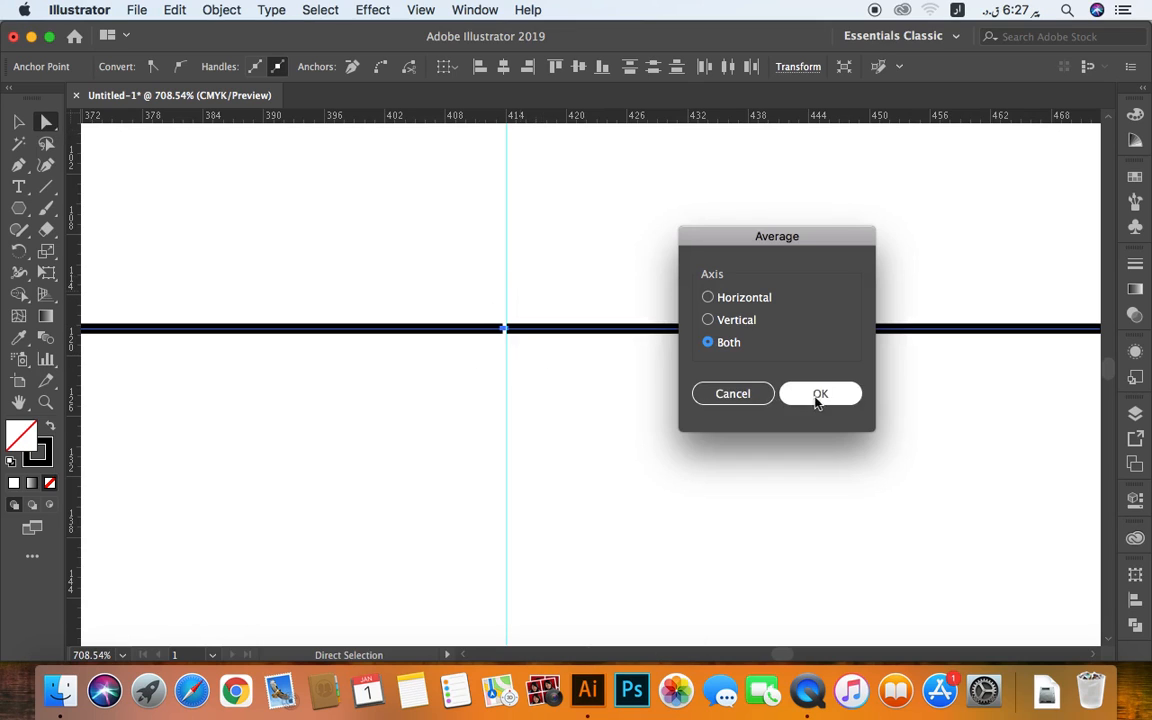
right_click(540, 272)
left_click(600, 411)
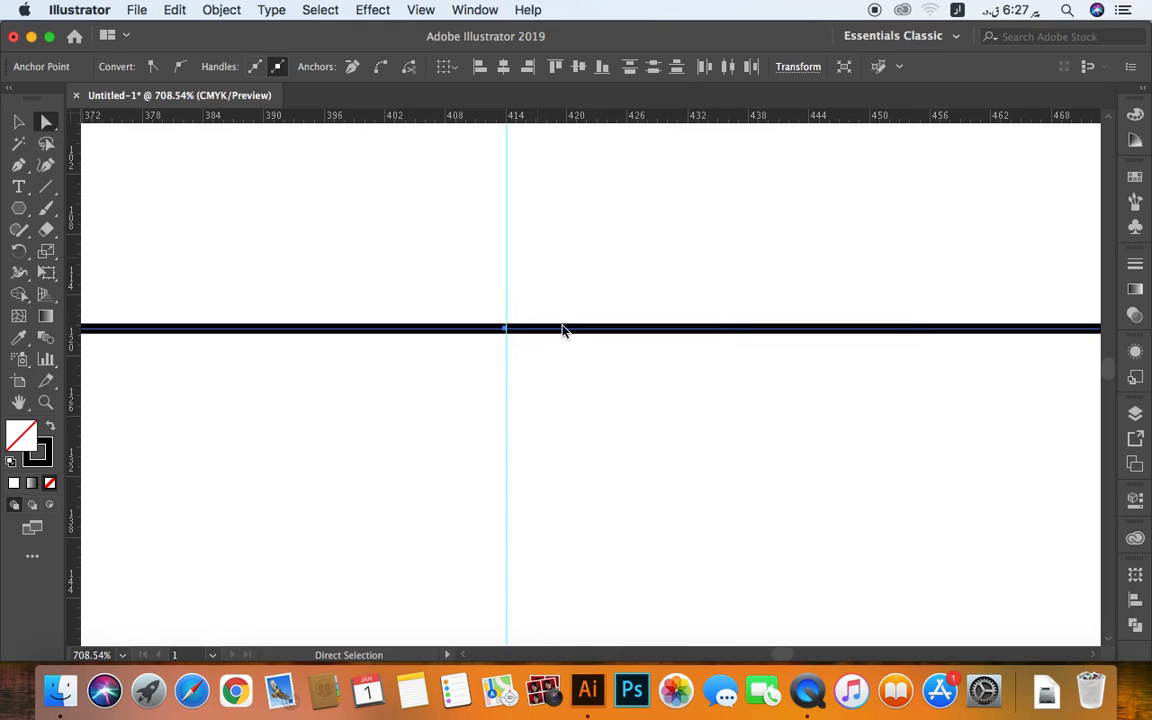
key("v")
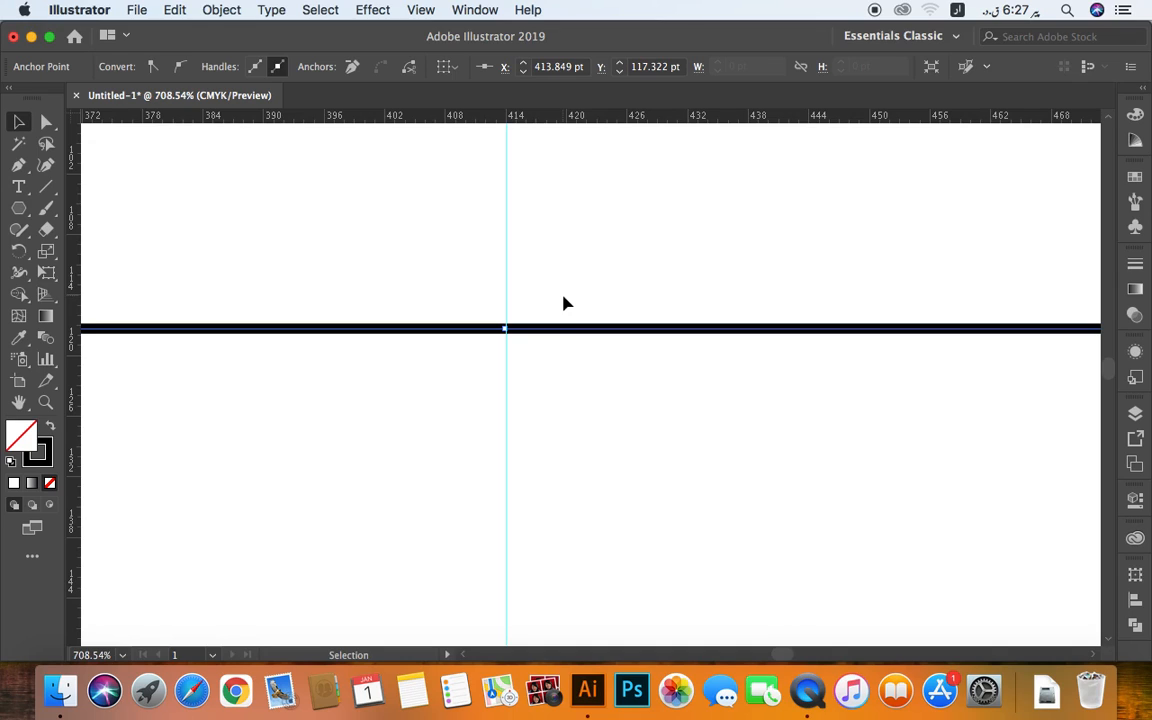
left_click(595, 461)
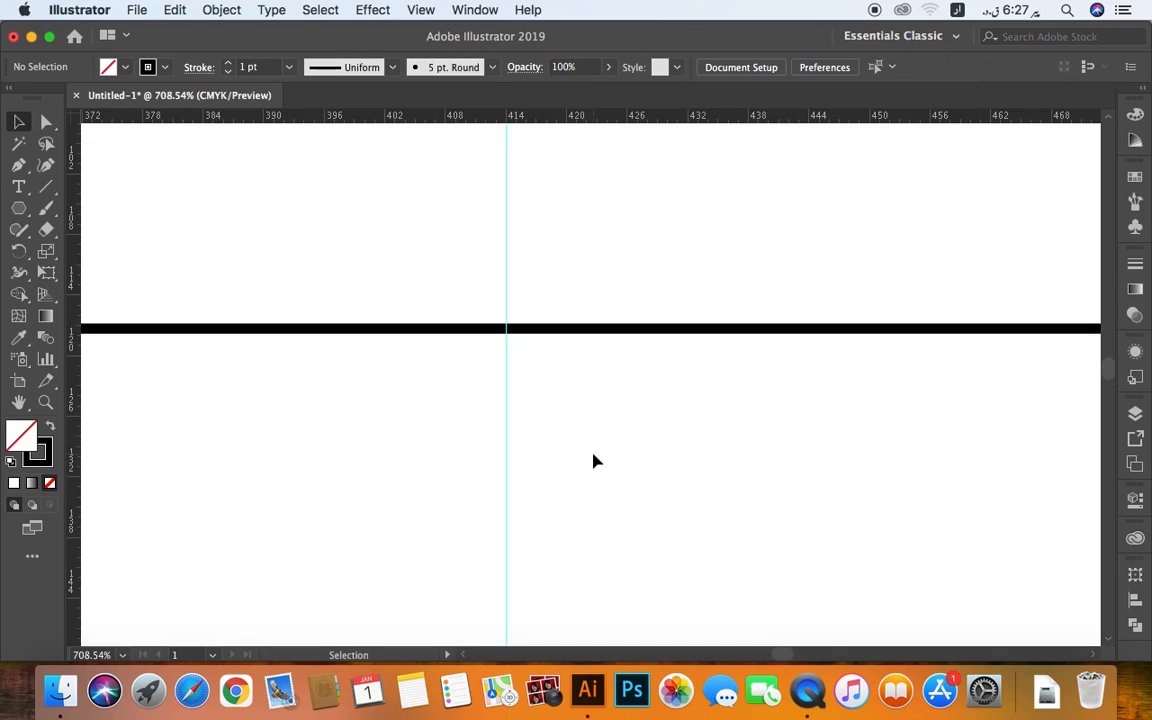
Select the closed vase outline on the artboard and fill it with bright red, #F72121
key("super+minus")
key("super+minus")
key("super+minus")
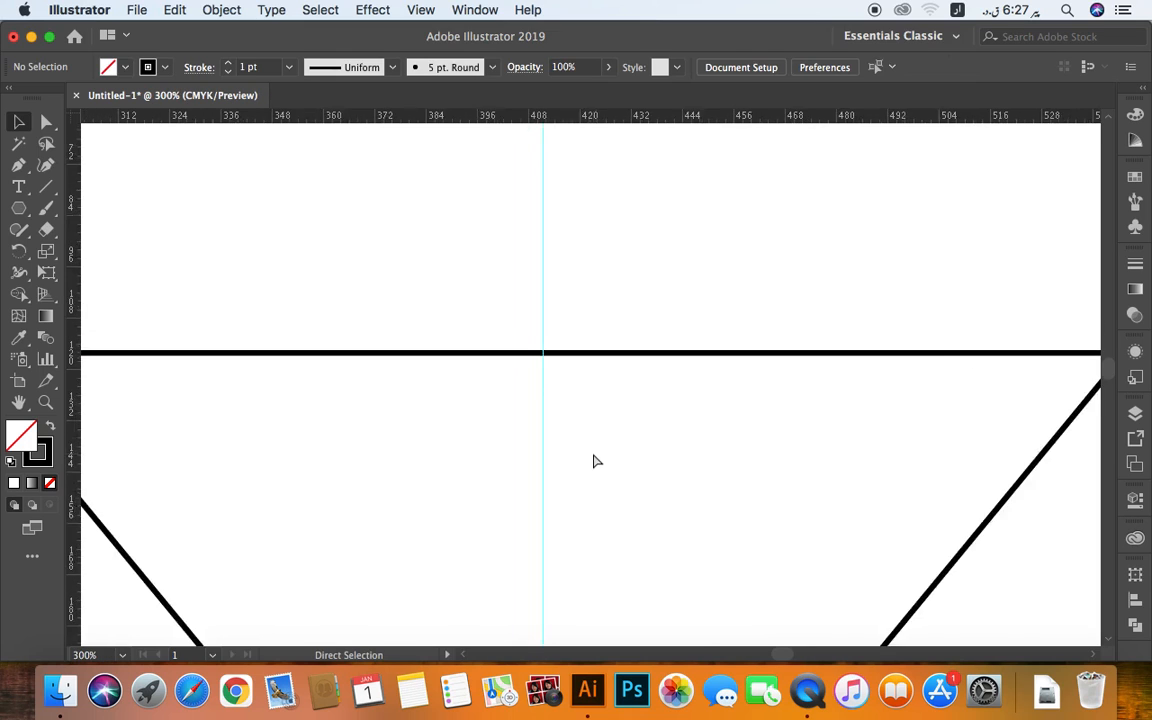
key("super+minus")
key("super+minus")
key("super+minus")
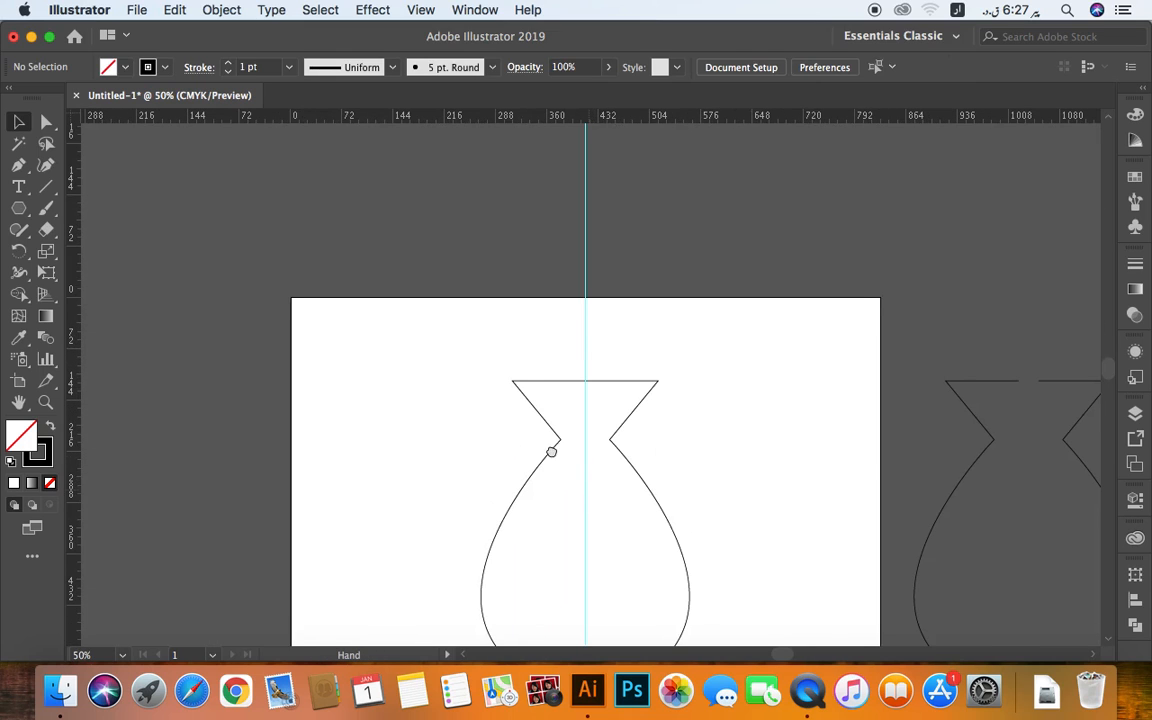
left_click_drag(587, 497, 477, 389)
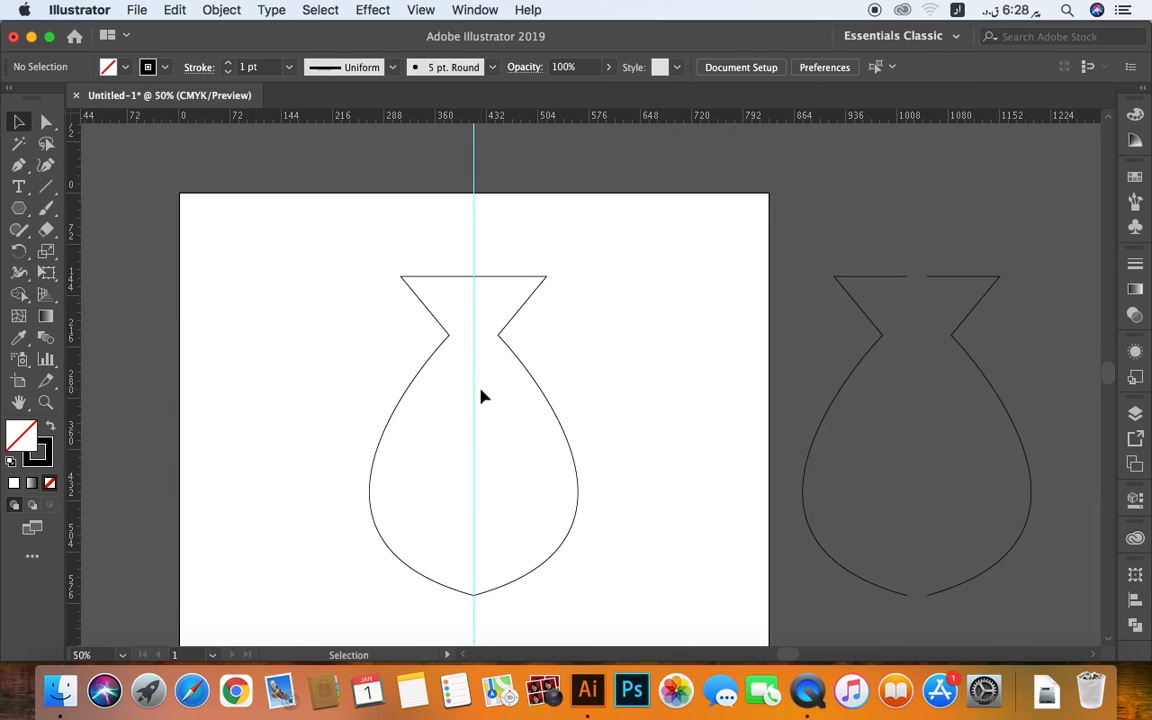
left_click(550, 402)
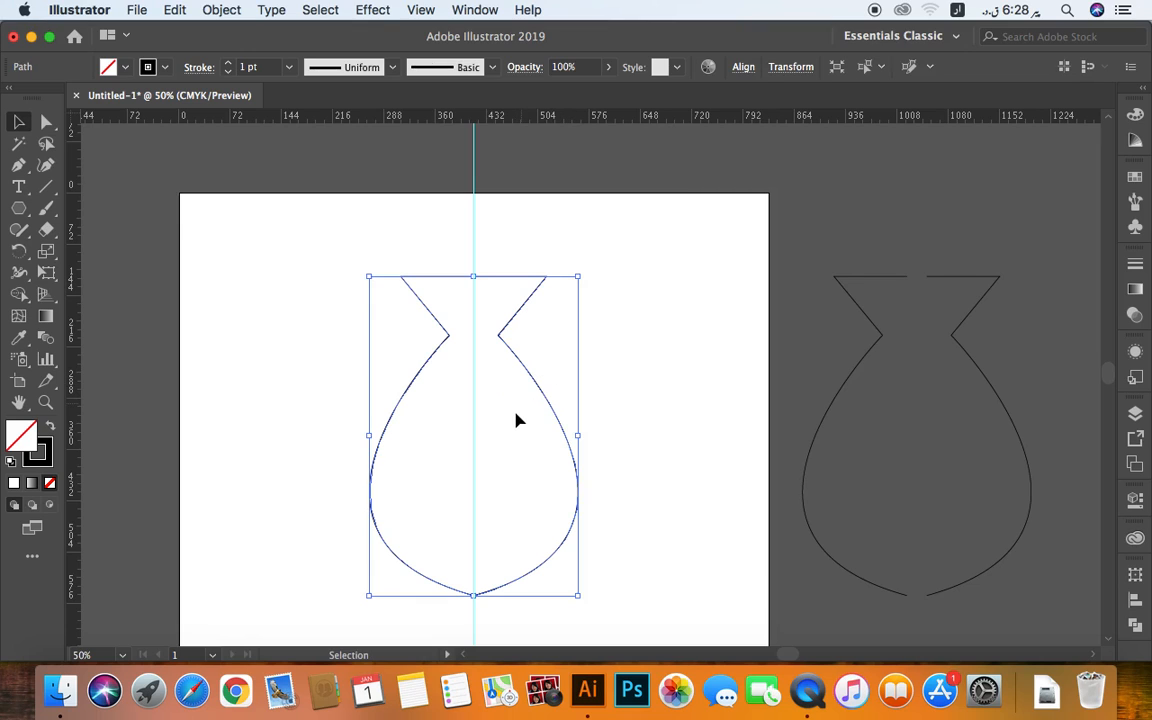
double_click(21, 440)
left_click_drag(496, 257, 535, 235)
left_click_drag(522, 183, 721, 167)
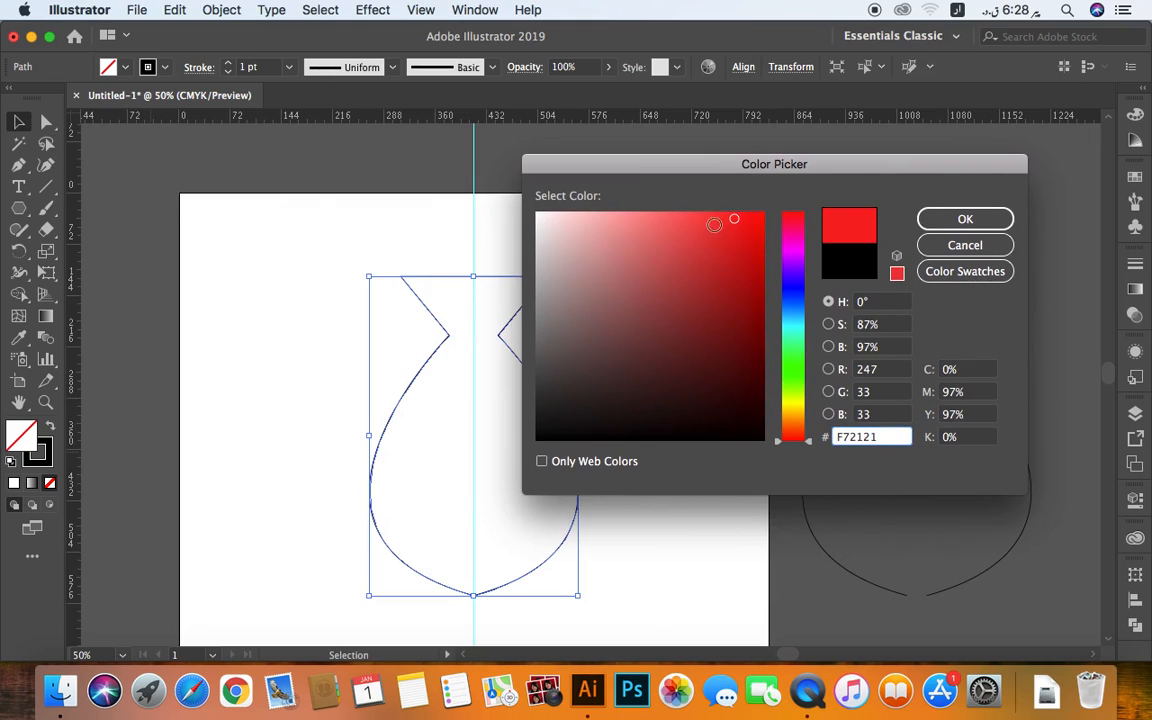
left_click(965, 218)
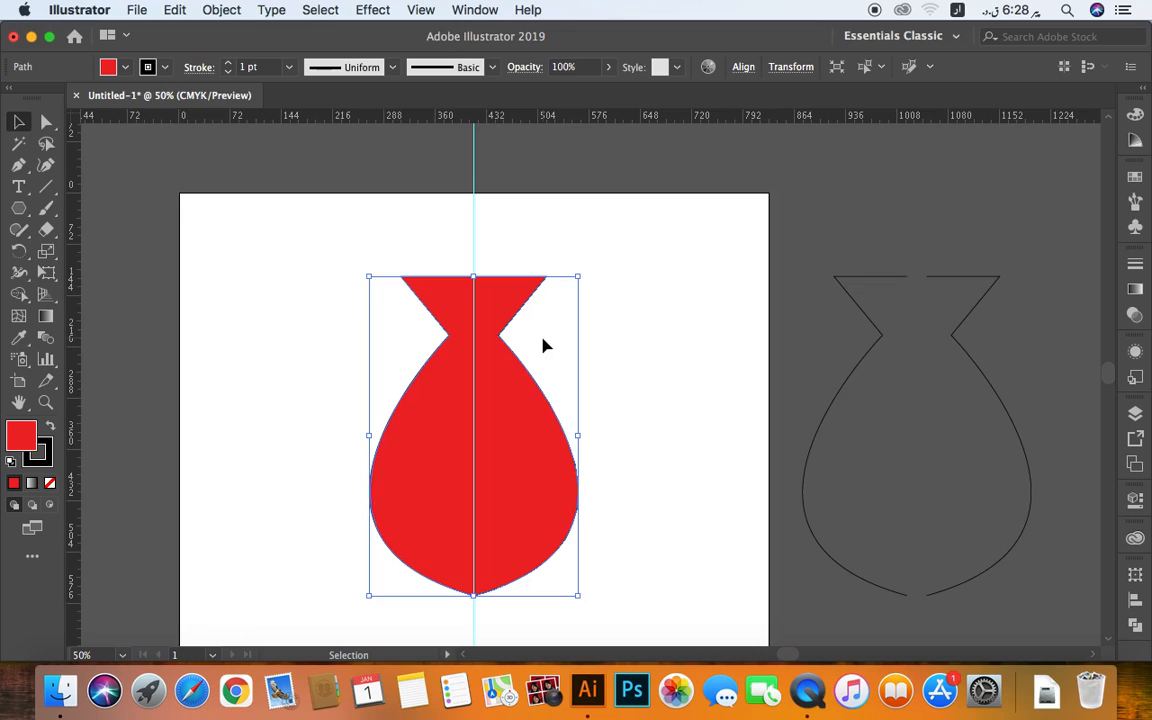
left_click_drag(636, 333, 345, 476)
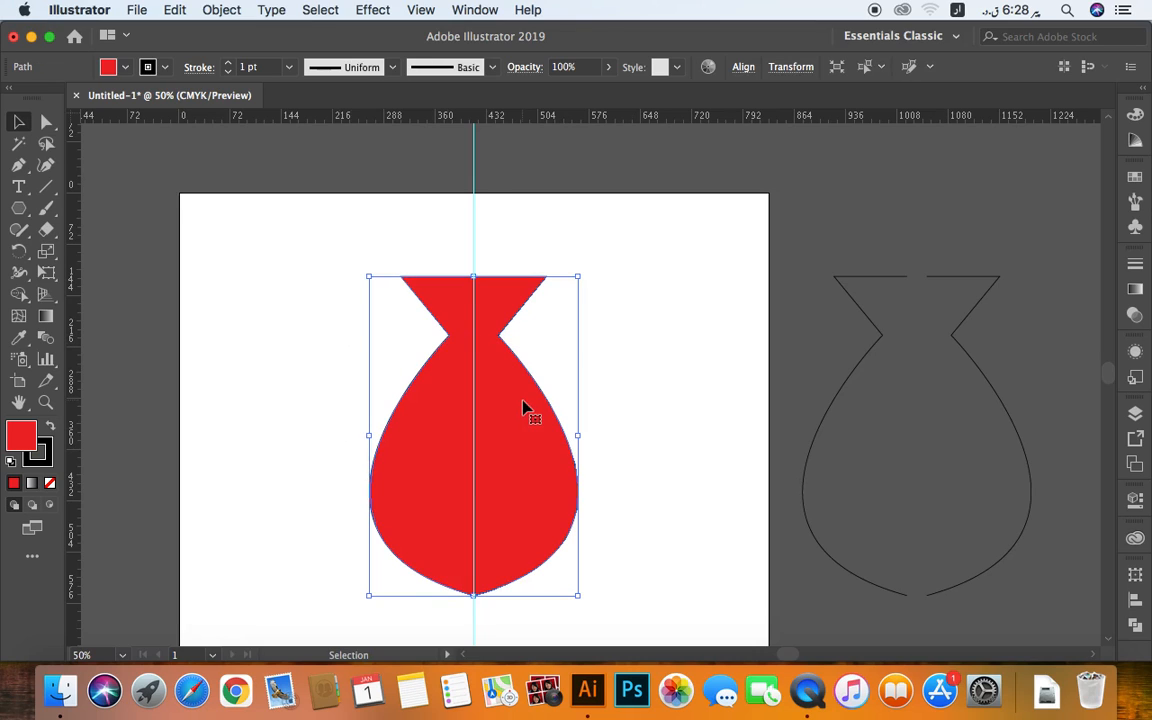